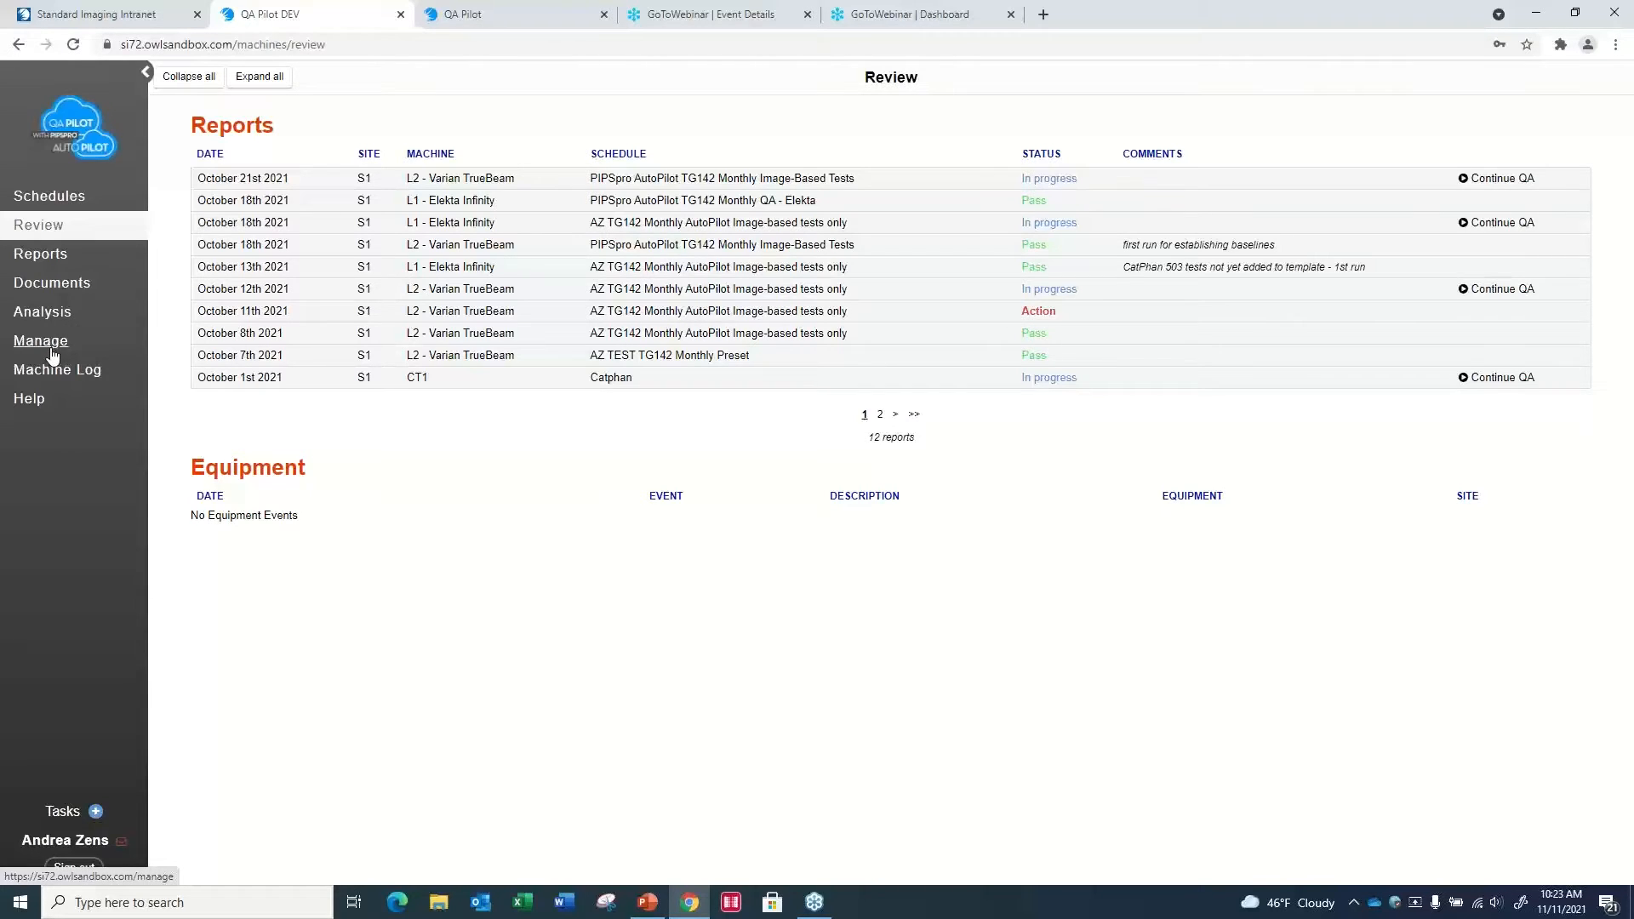
- Open the October 11th 2021 L2 - Varian TrueBeam report from the review list and examine its Spatial Resolution and Orientation section
left_click(67, 201)
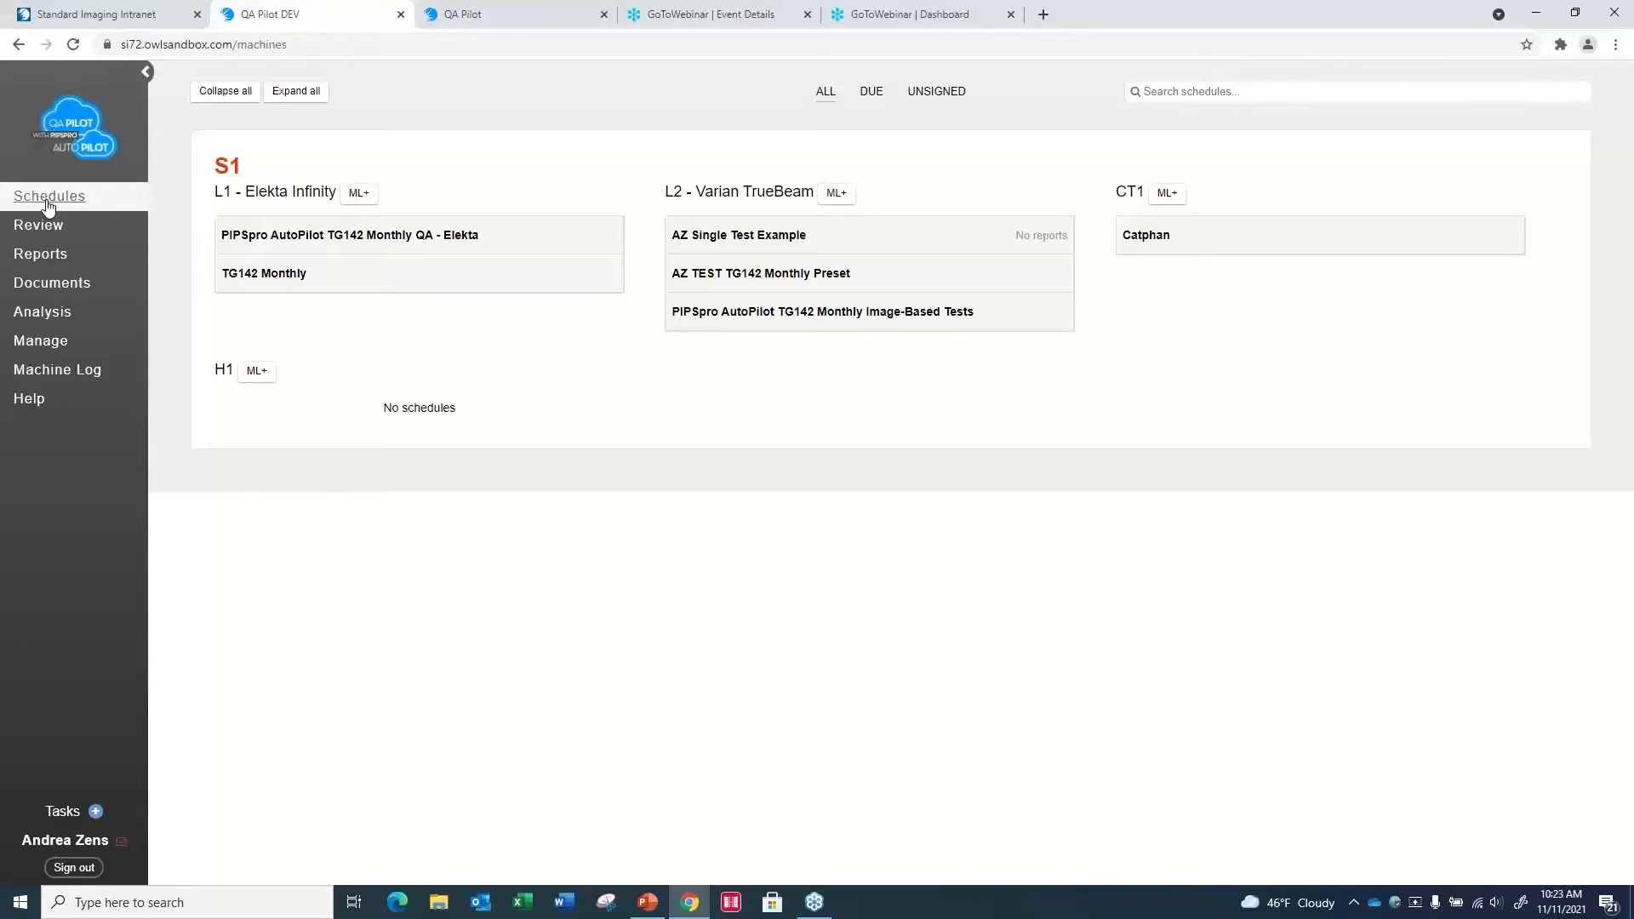
left_click(45, 234)
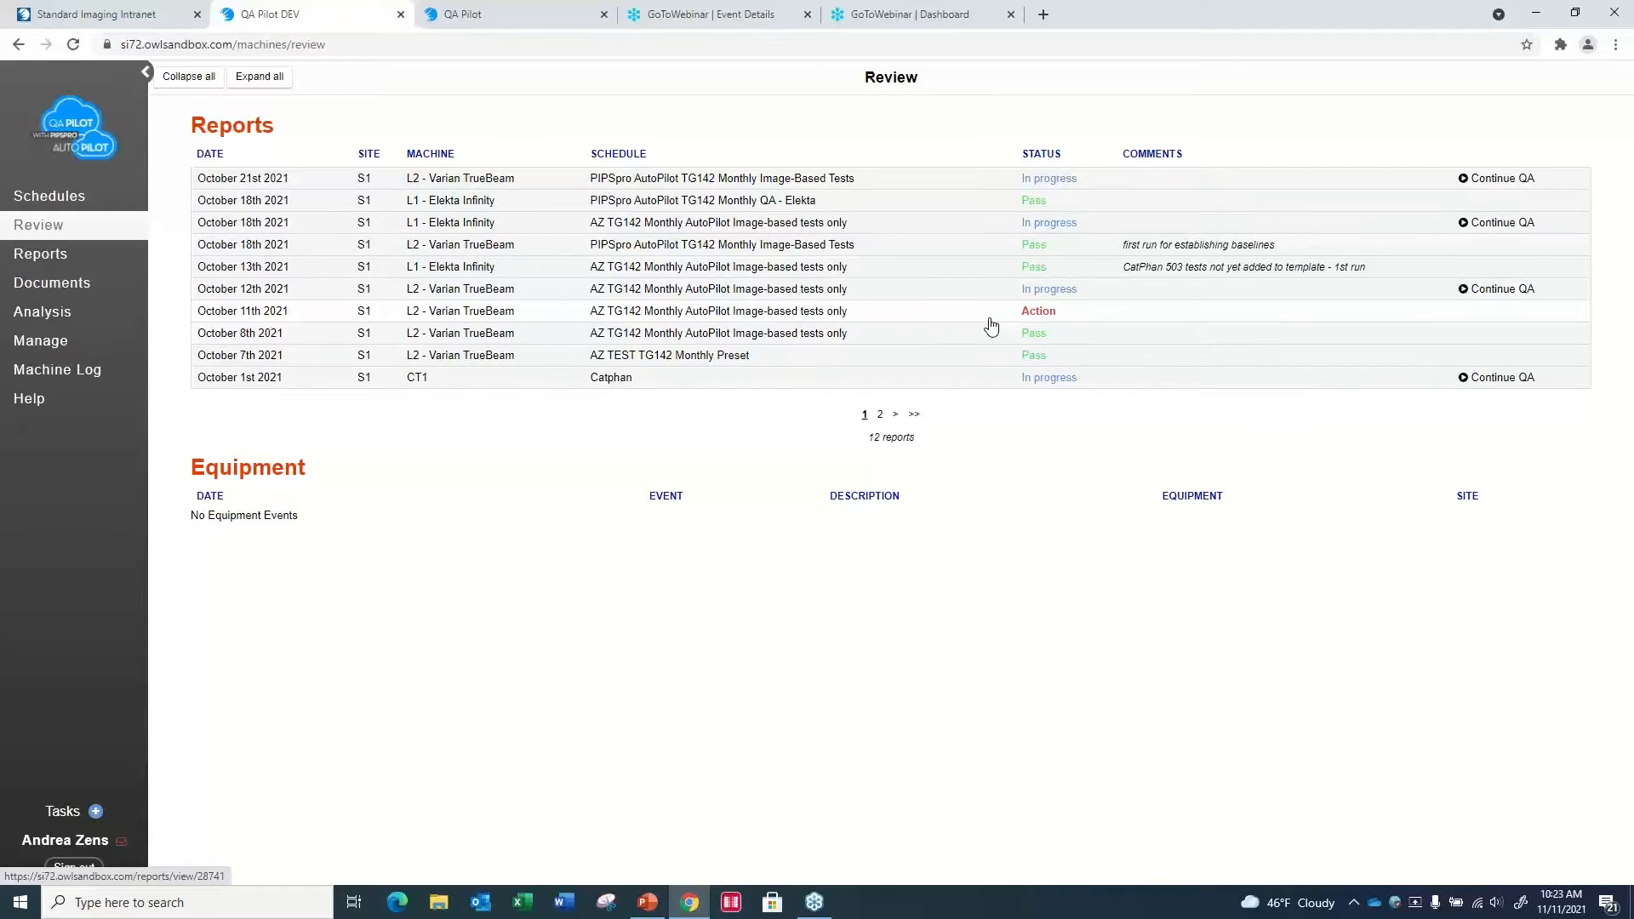
left_click(905, 321)
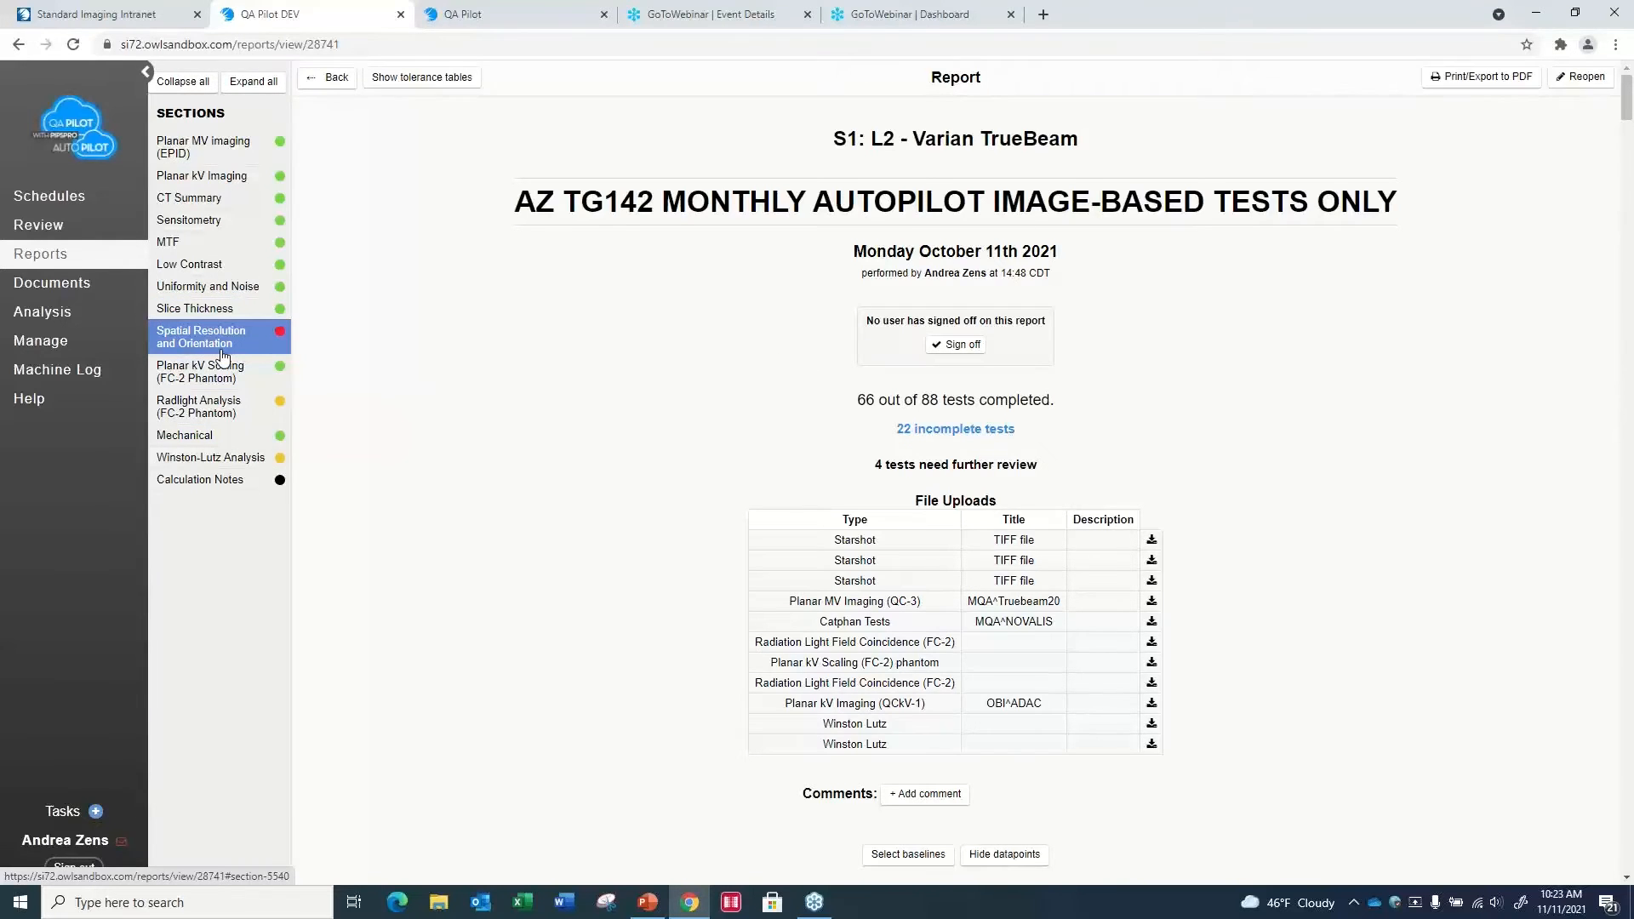
left_click(224, 353)
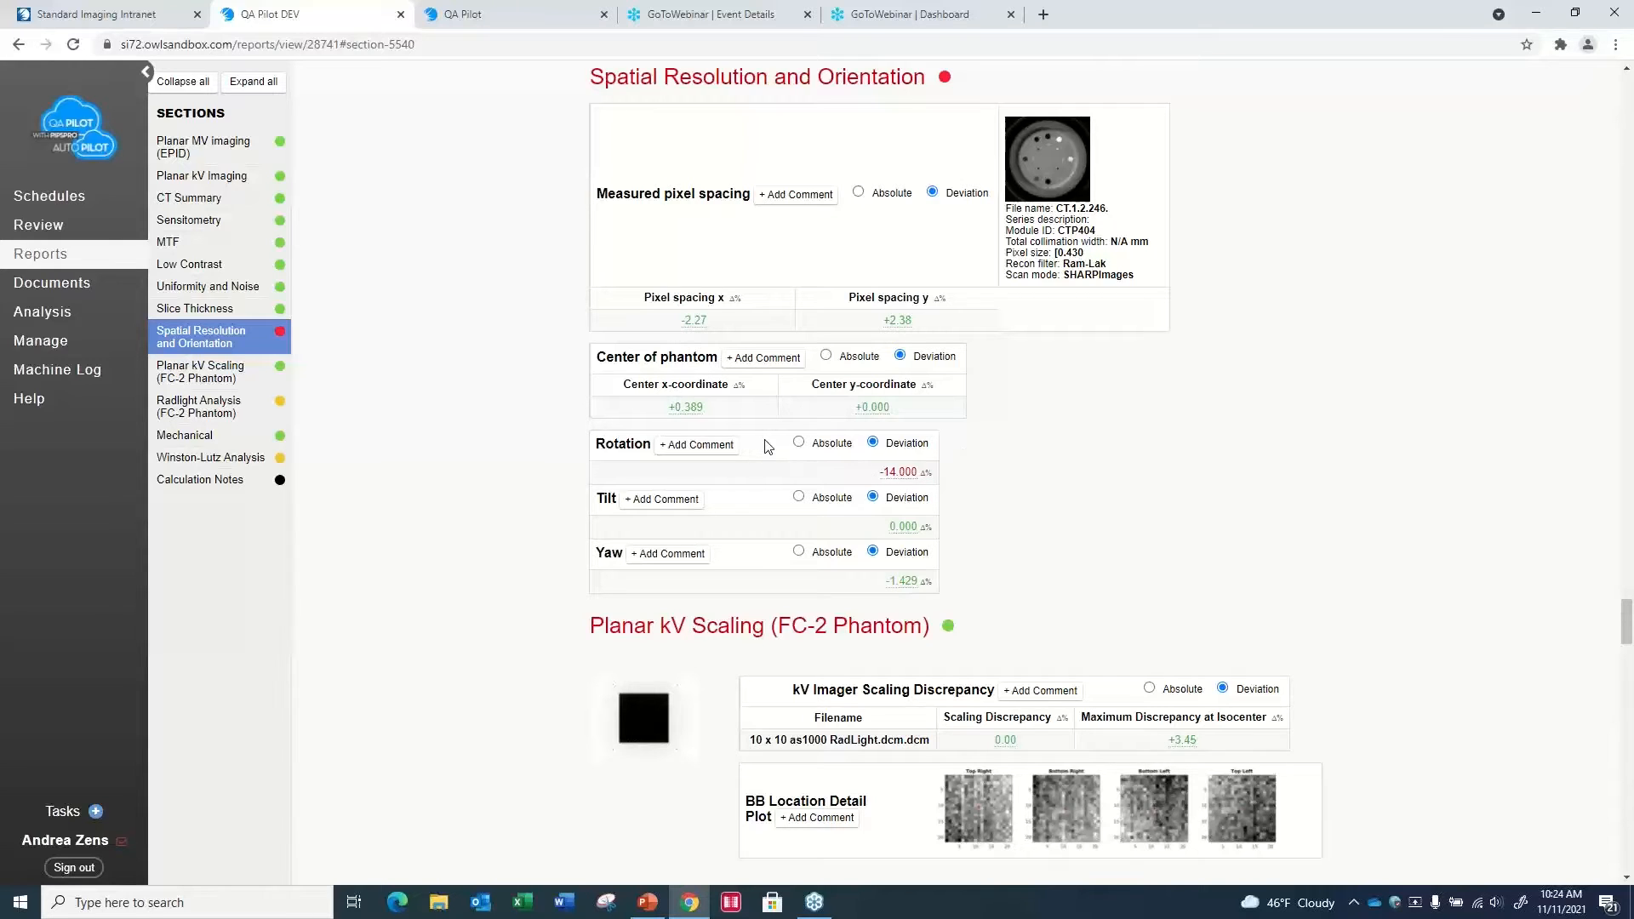
left_click(645, 447)
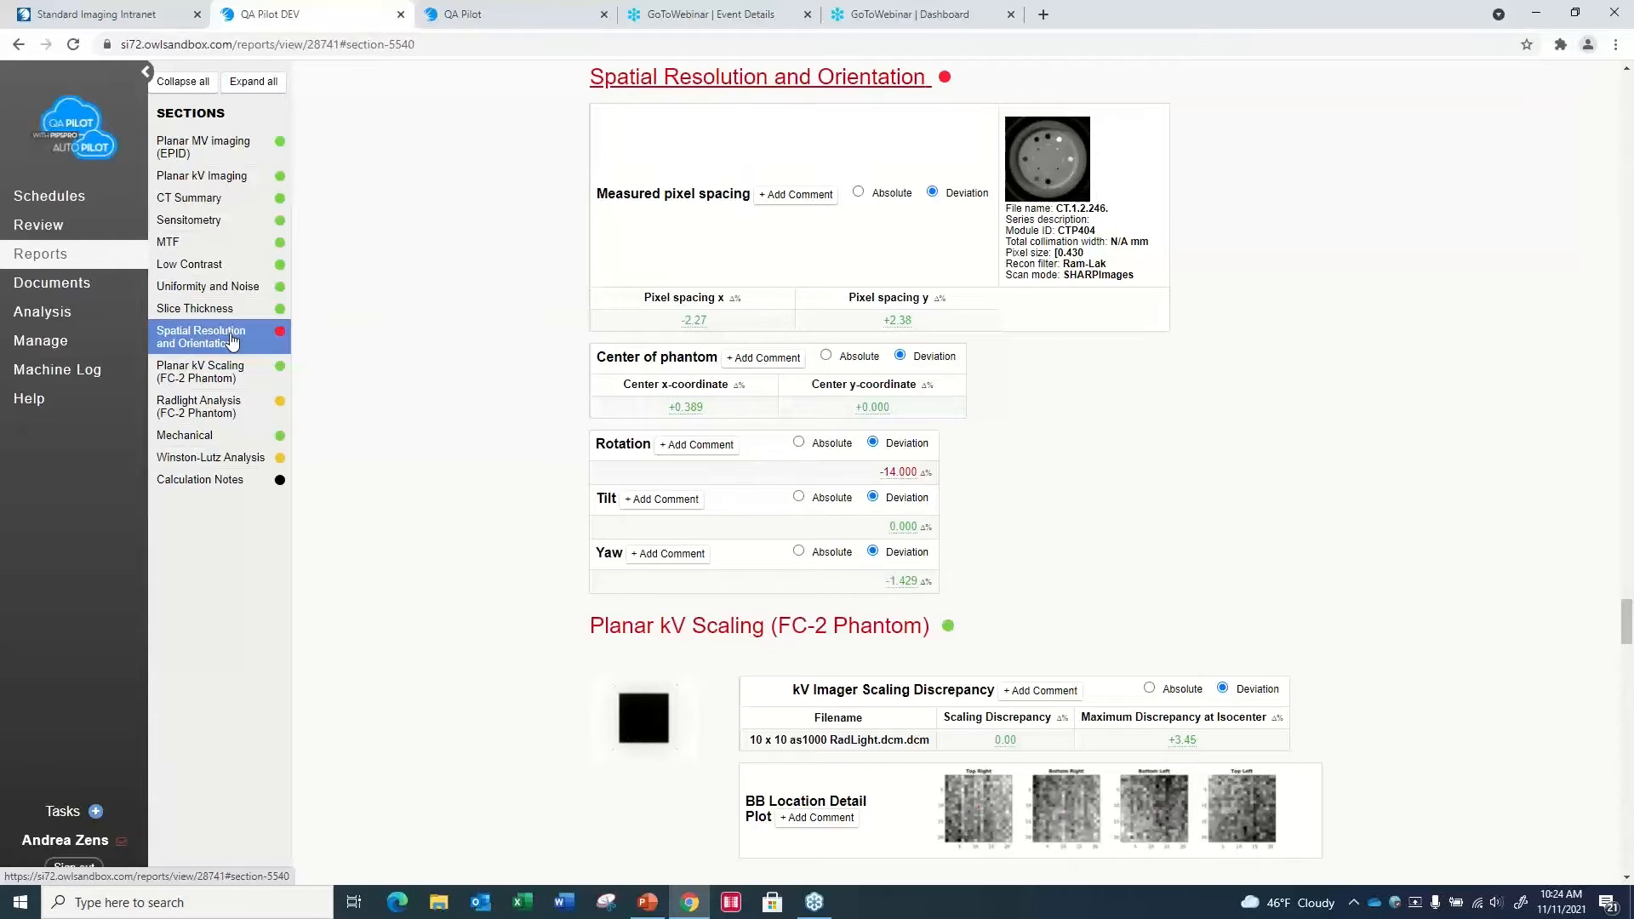
- Examine the report's Radlight Analysis (FC-2 Phantom) section, enlarging the 10 x 10 field image and closing it
left_click(226, 406)
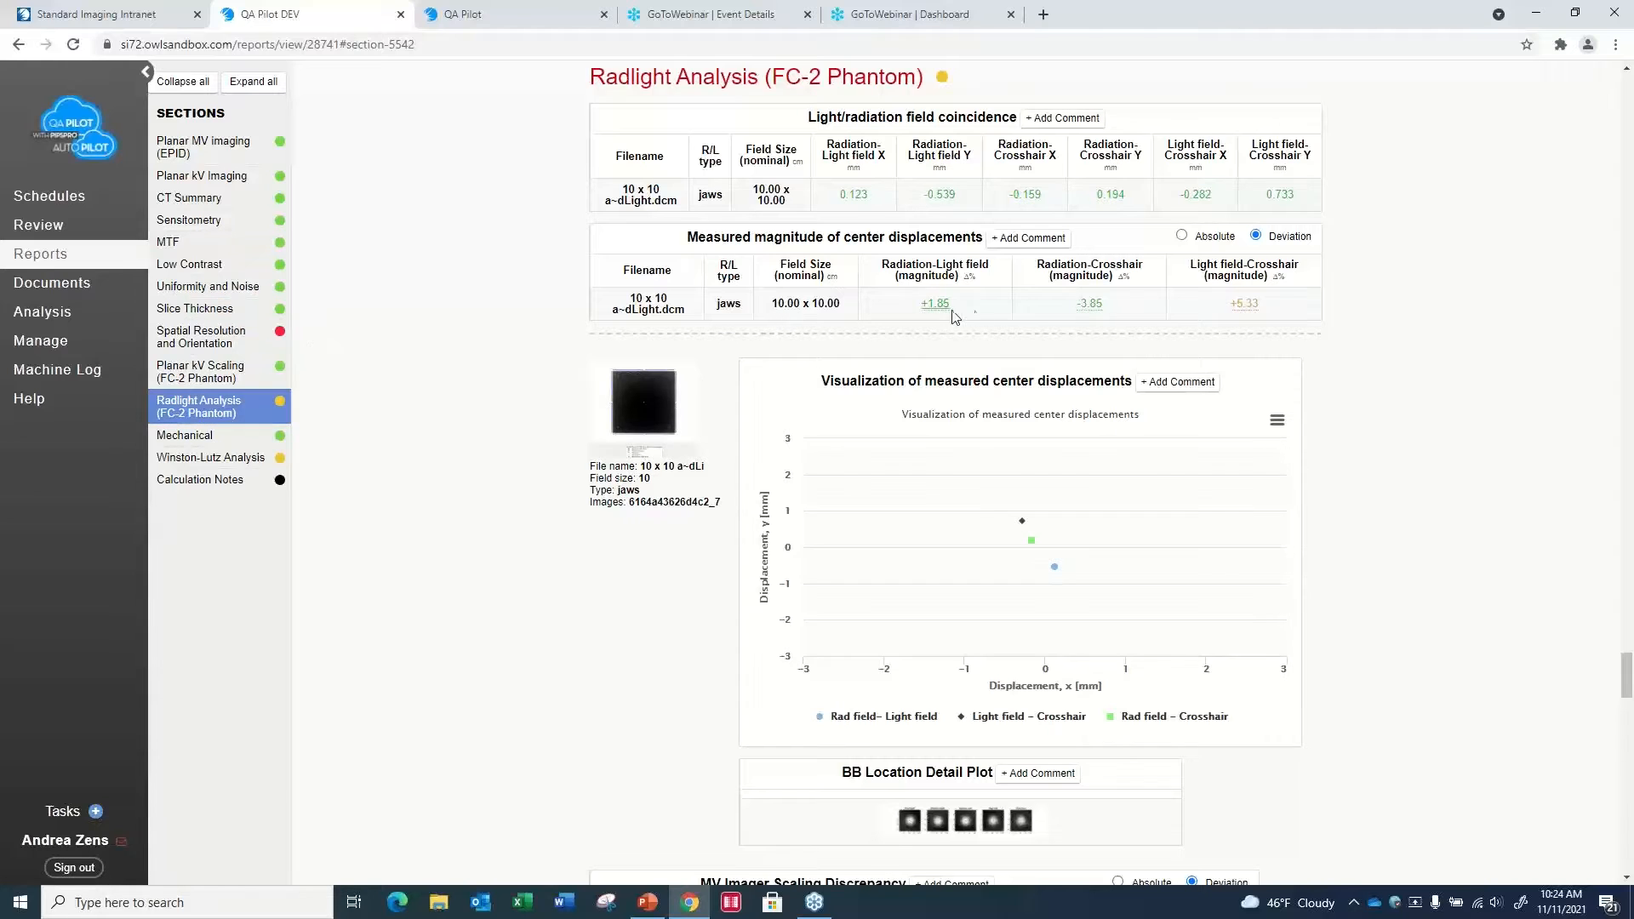
left_click(670, 408)
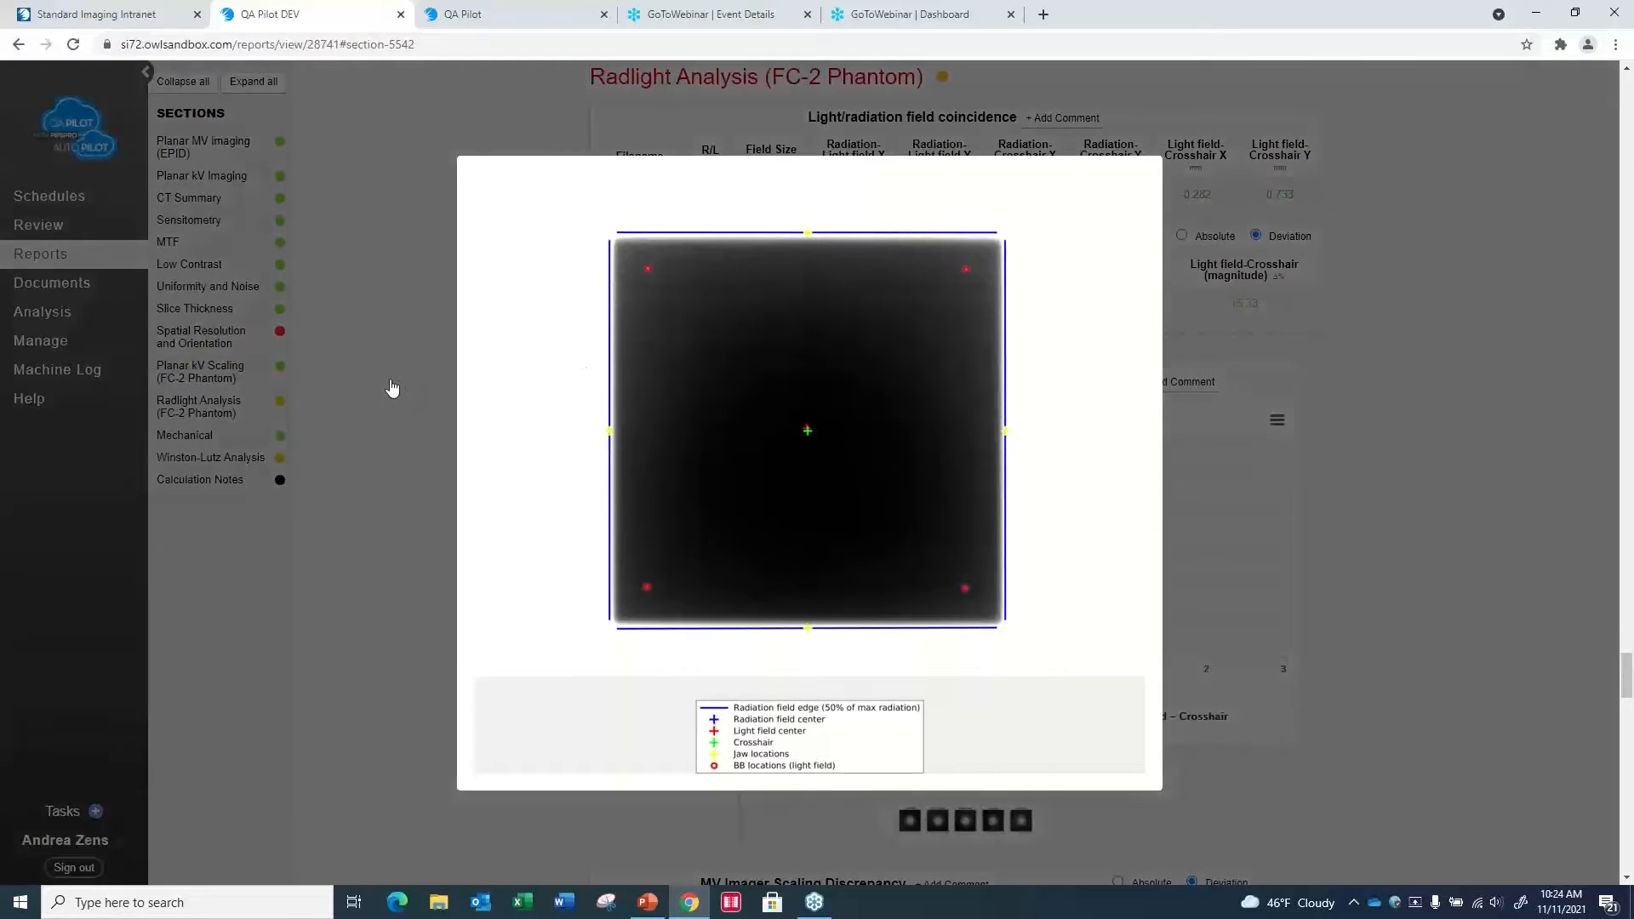
left_click(368, 336)
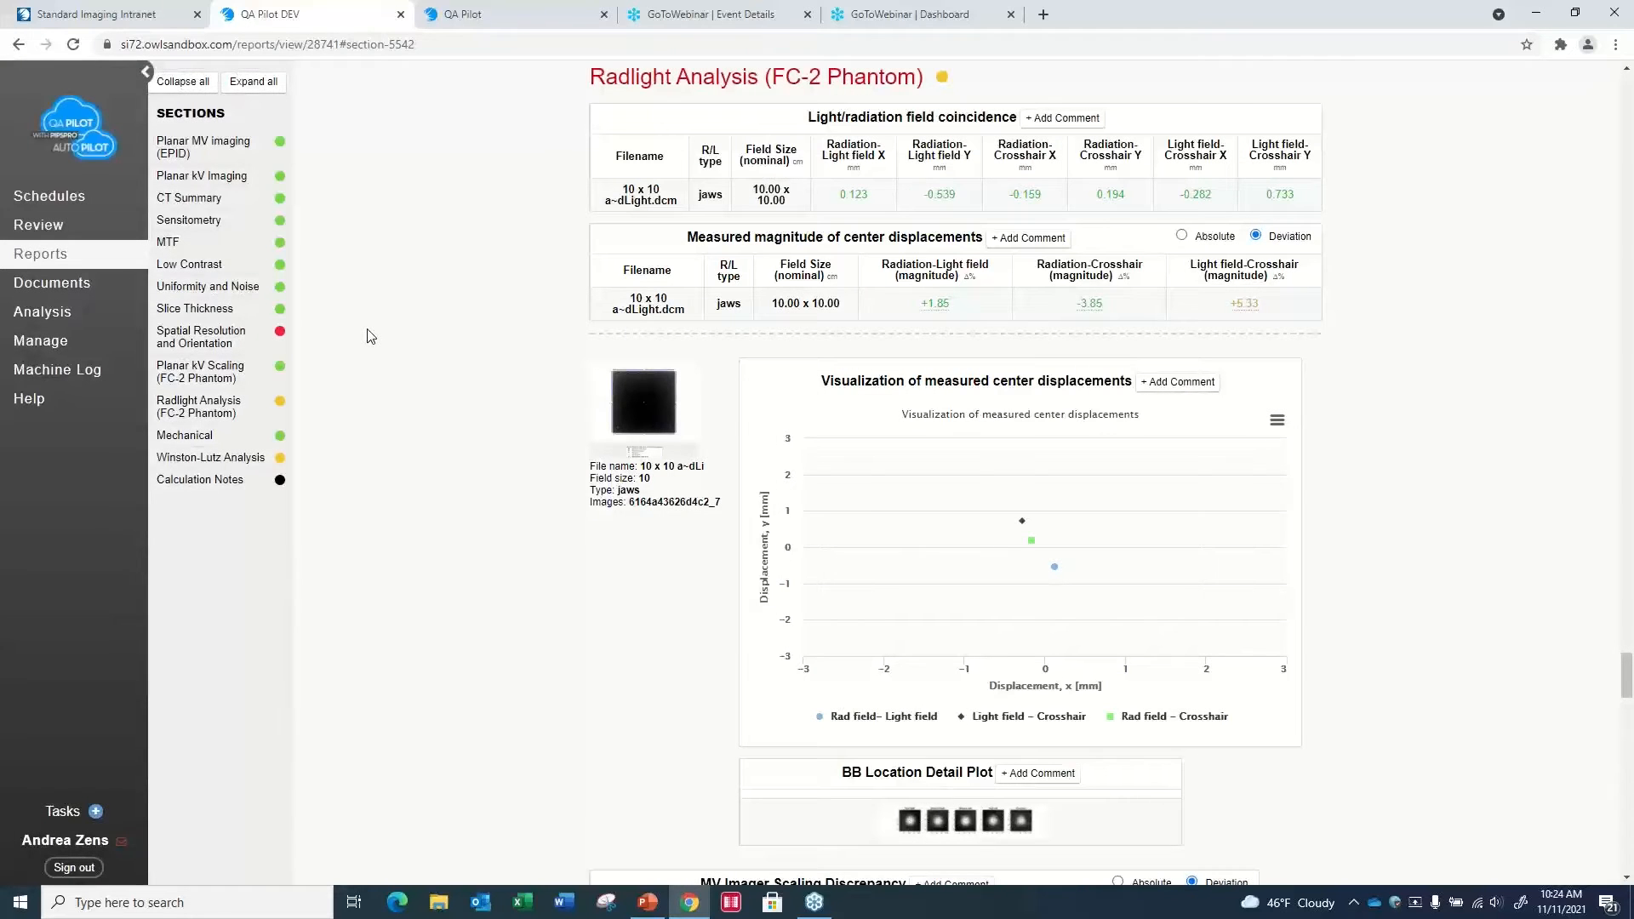
- Copy the TG142 Monthly Preset PIPSpro AutoPilot template under the name Linac 1 TG142 Monthly Preset PIPSpro AutoPilot
left_click(57, 349)
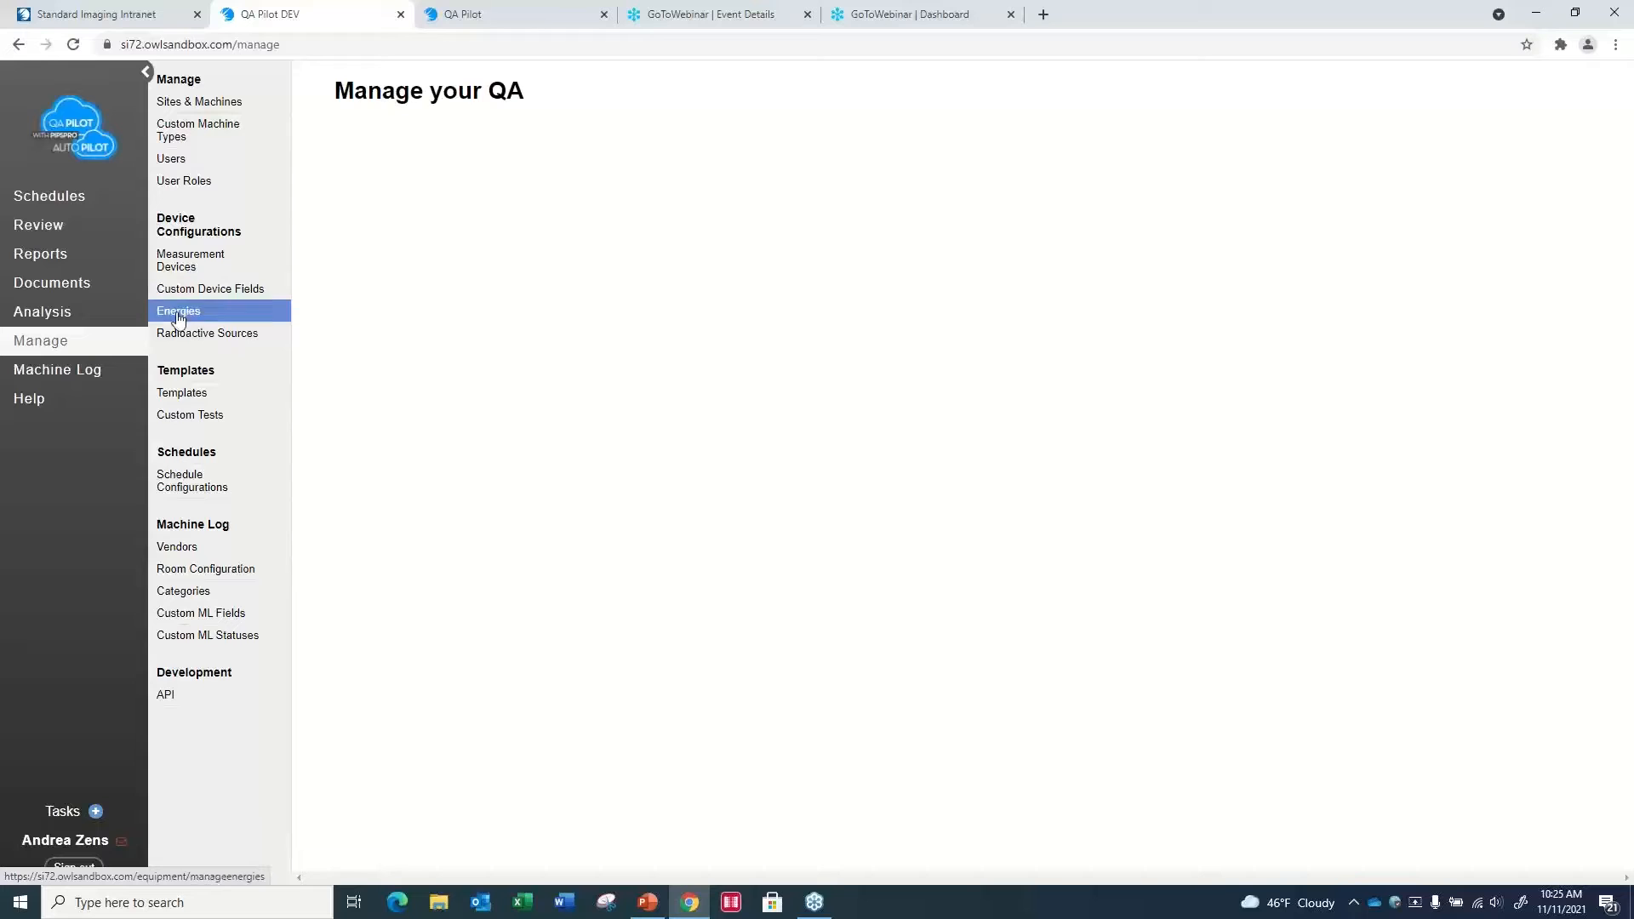
left_click(185, 396)
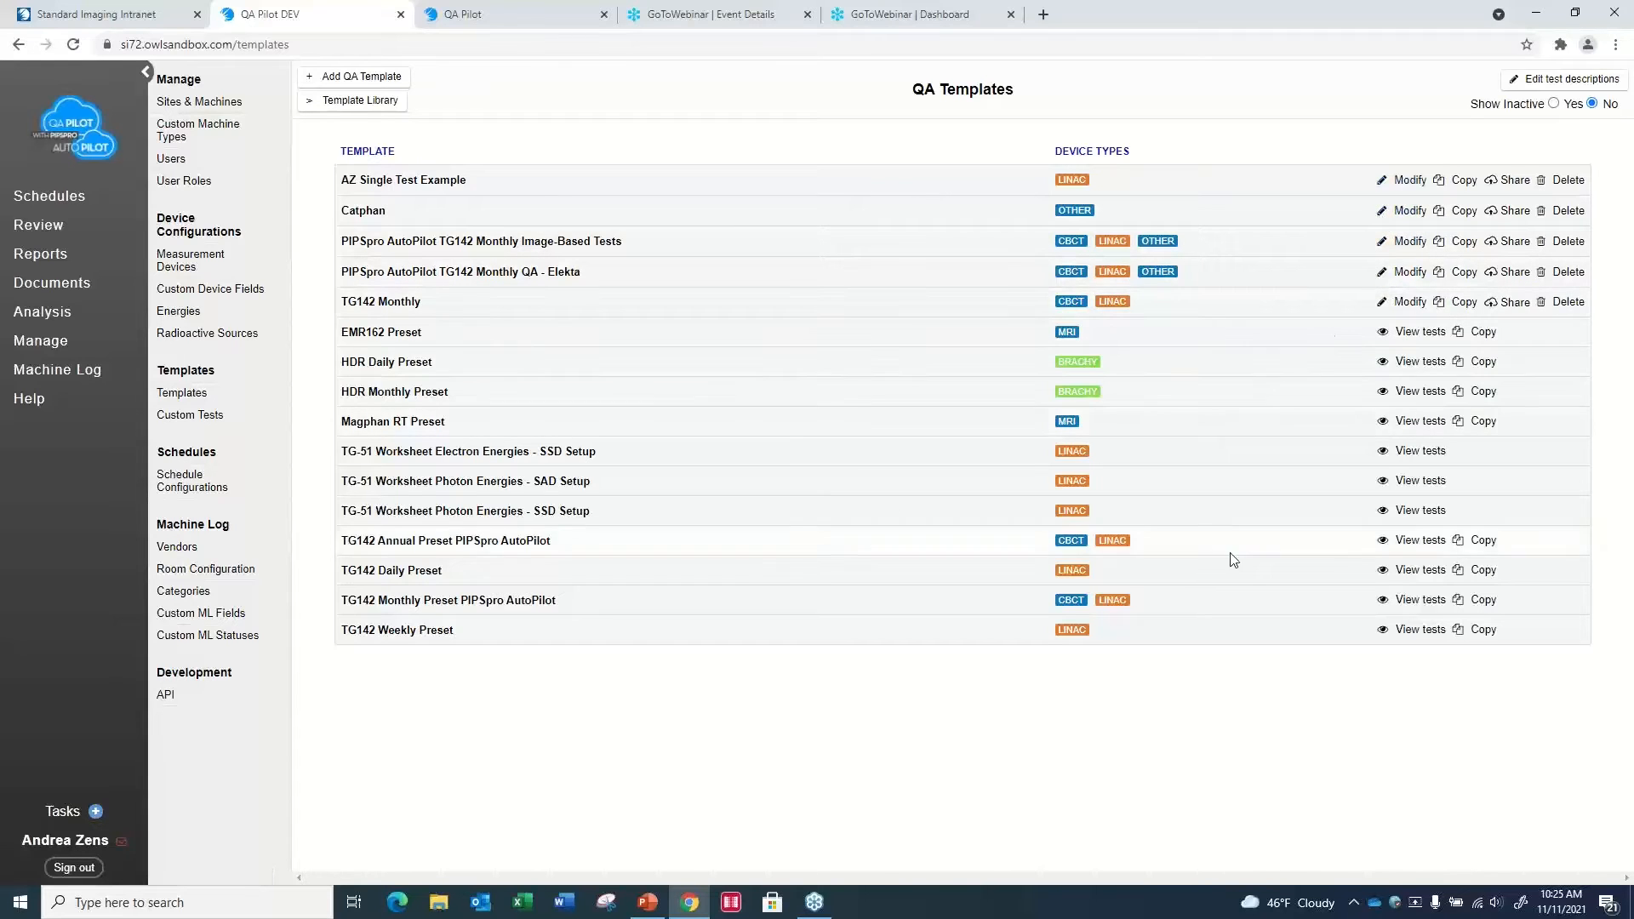
left_click(1467, 603)
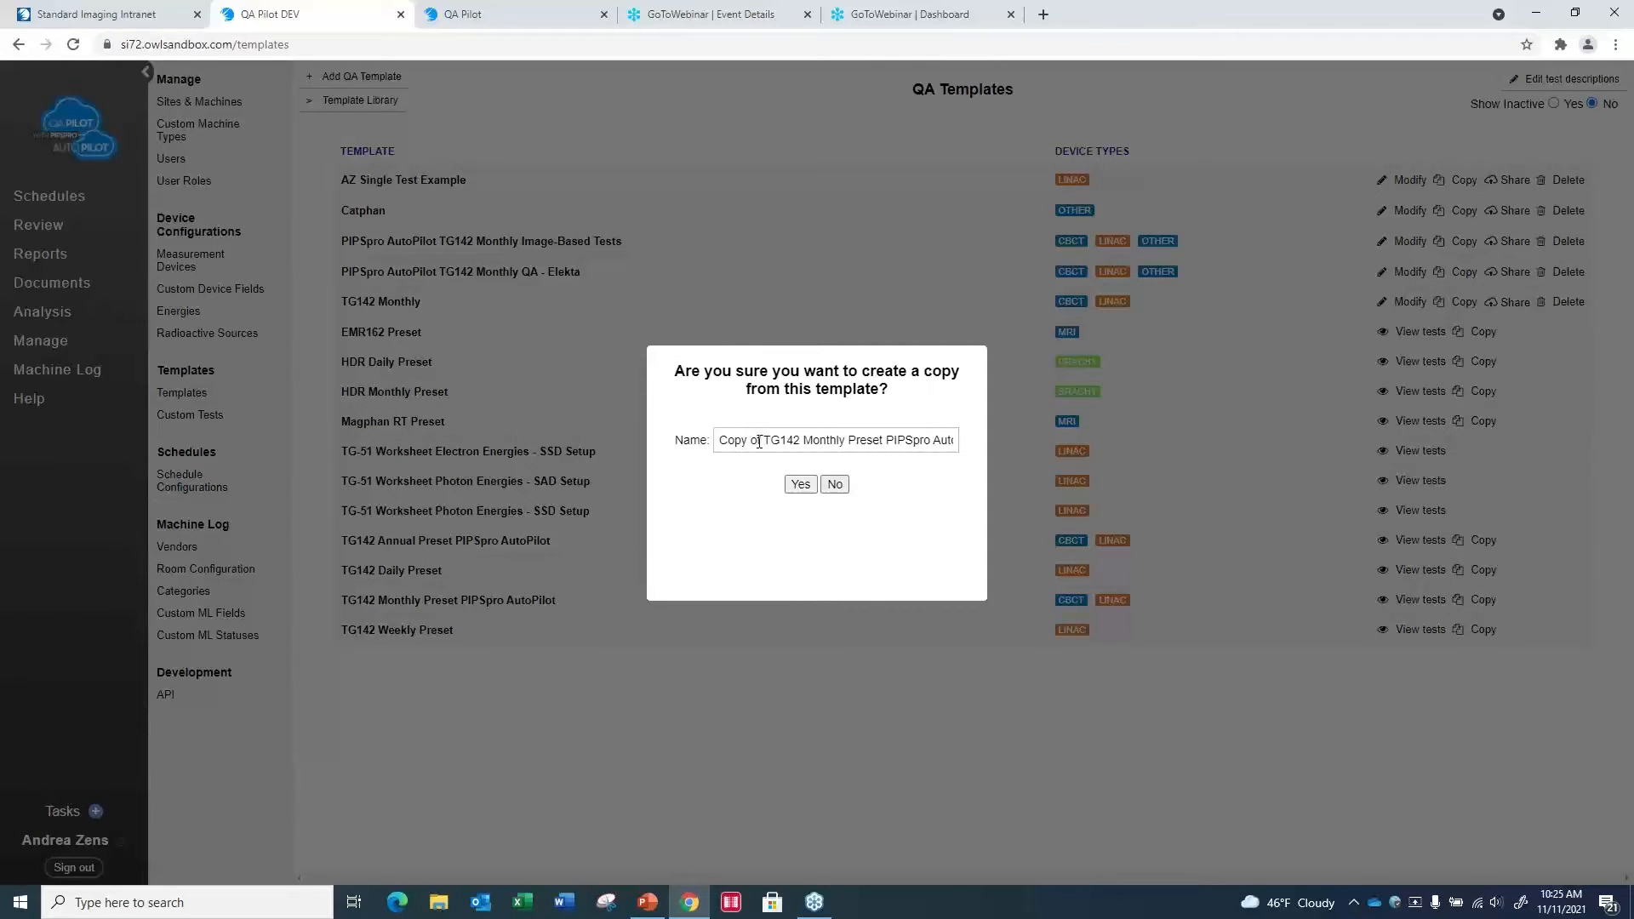
left_click_drag(763, 440, 647, 460)
type("Linac 1")
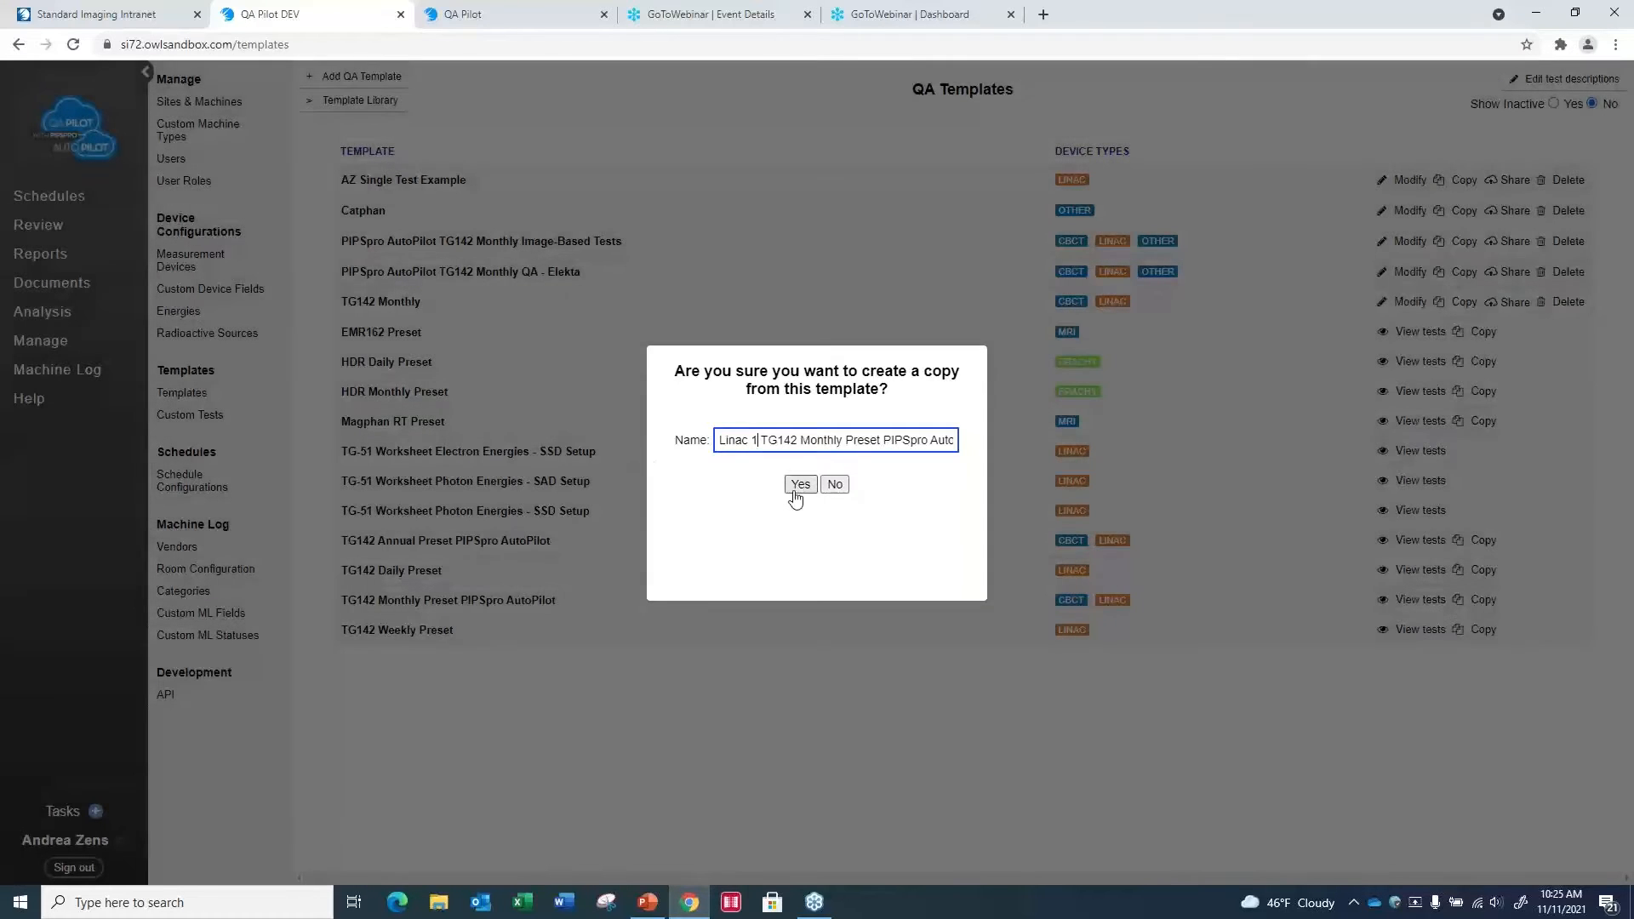
left_click(795, 490)
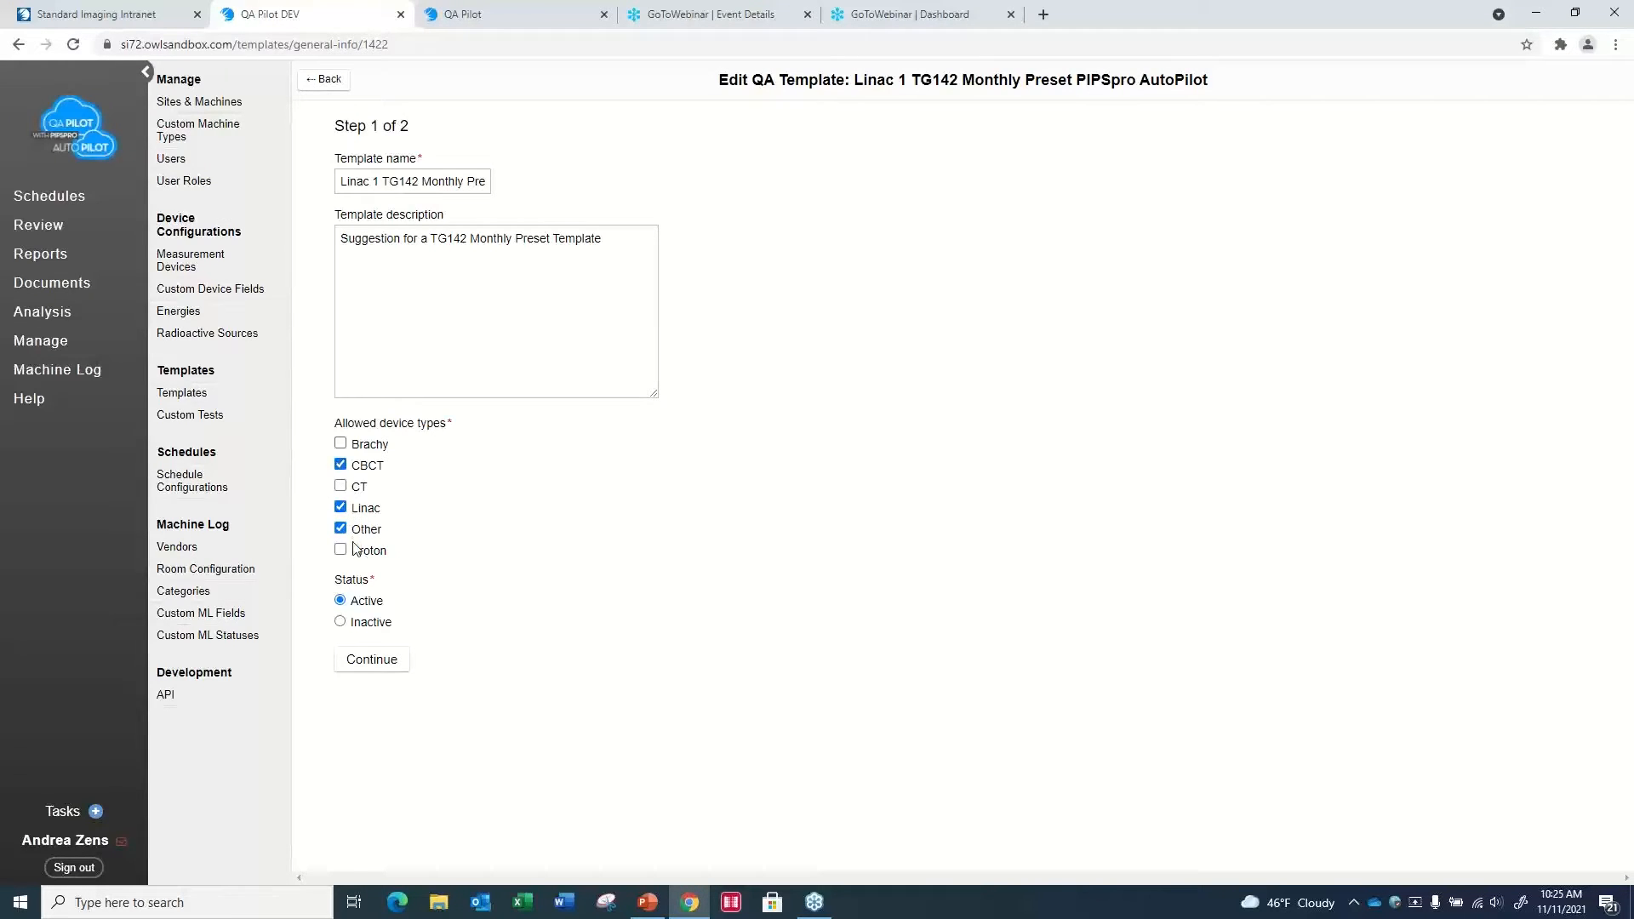
- Keep the template's general settings and add all Picket Fence Tests from Monthly MLC QA [TG-142 Table V] to its selected tests
left_click(368, 668)
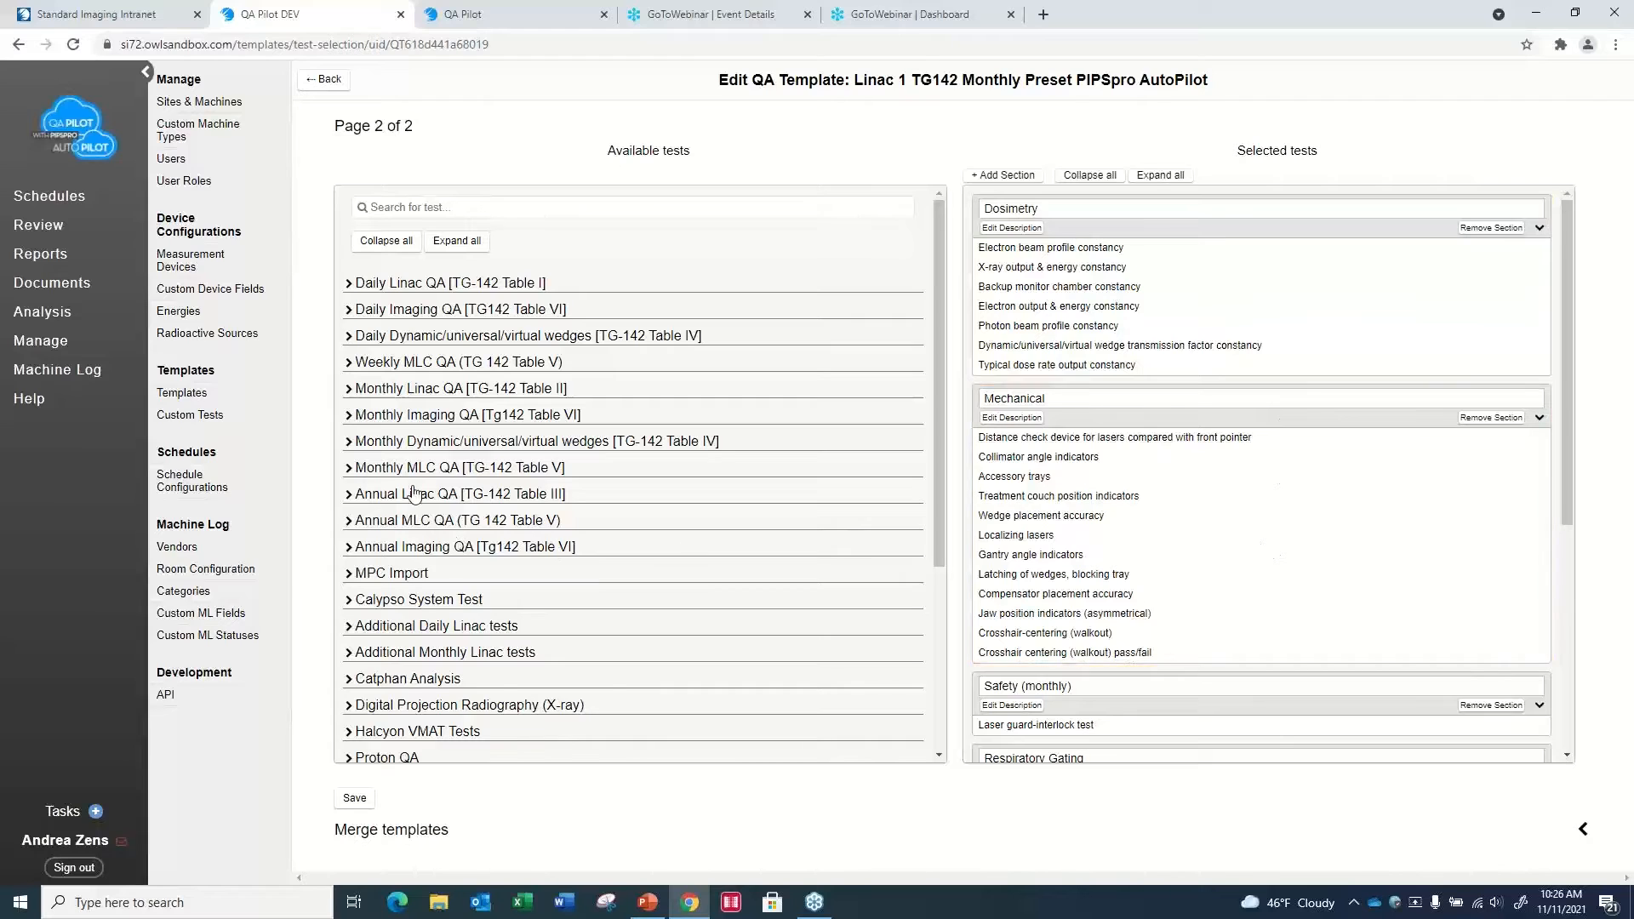
left_click(349, 470)
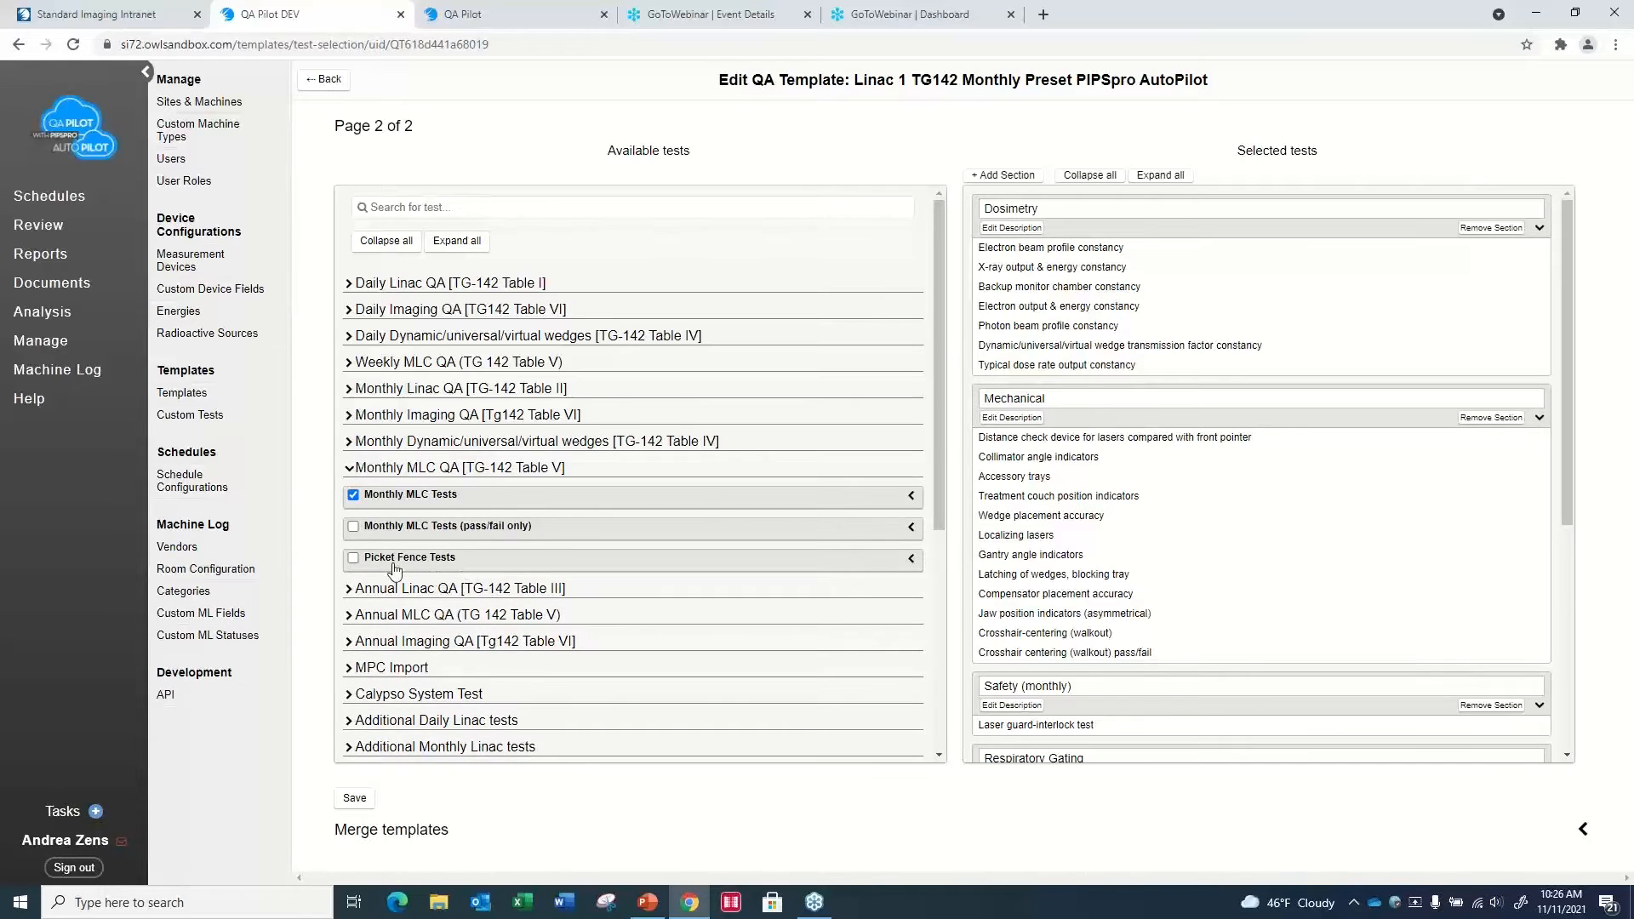
left_click(911, 561)
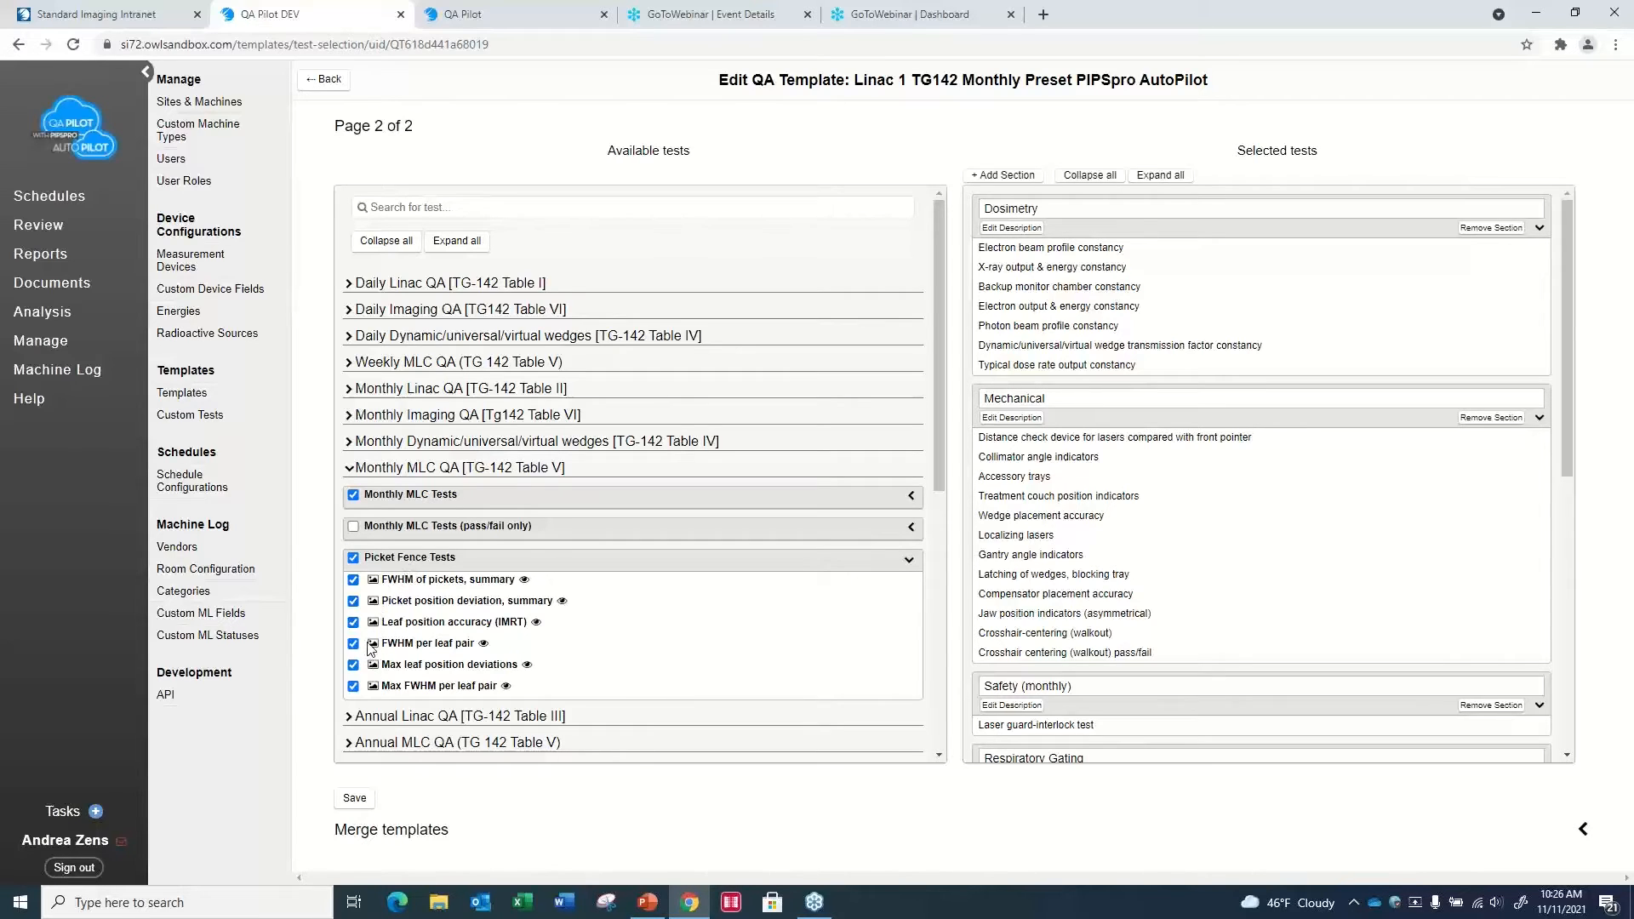
- Preview the Picket position deviation, summary test, closing the preview and dismissing the meeting notification
left_click(562, 602)
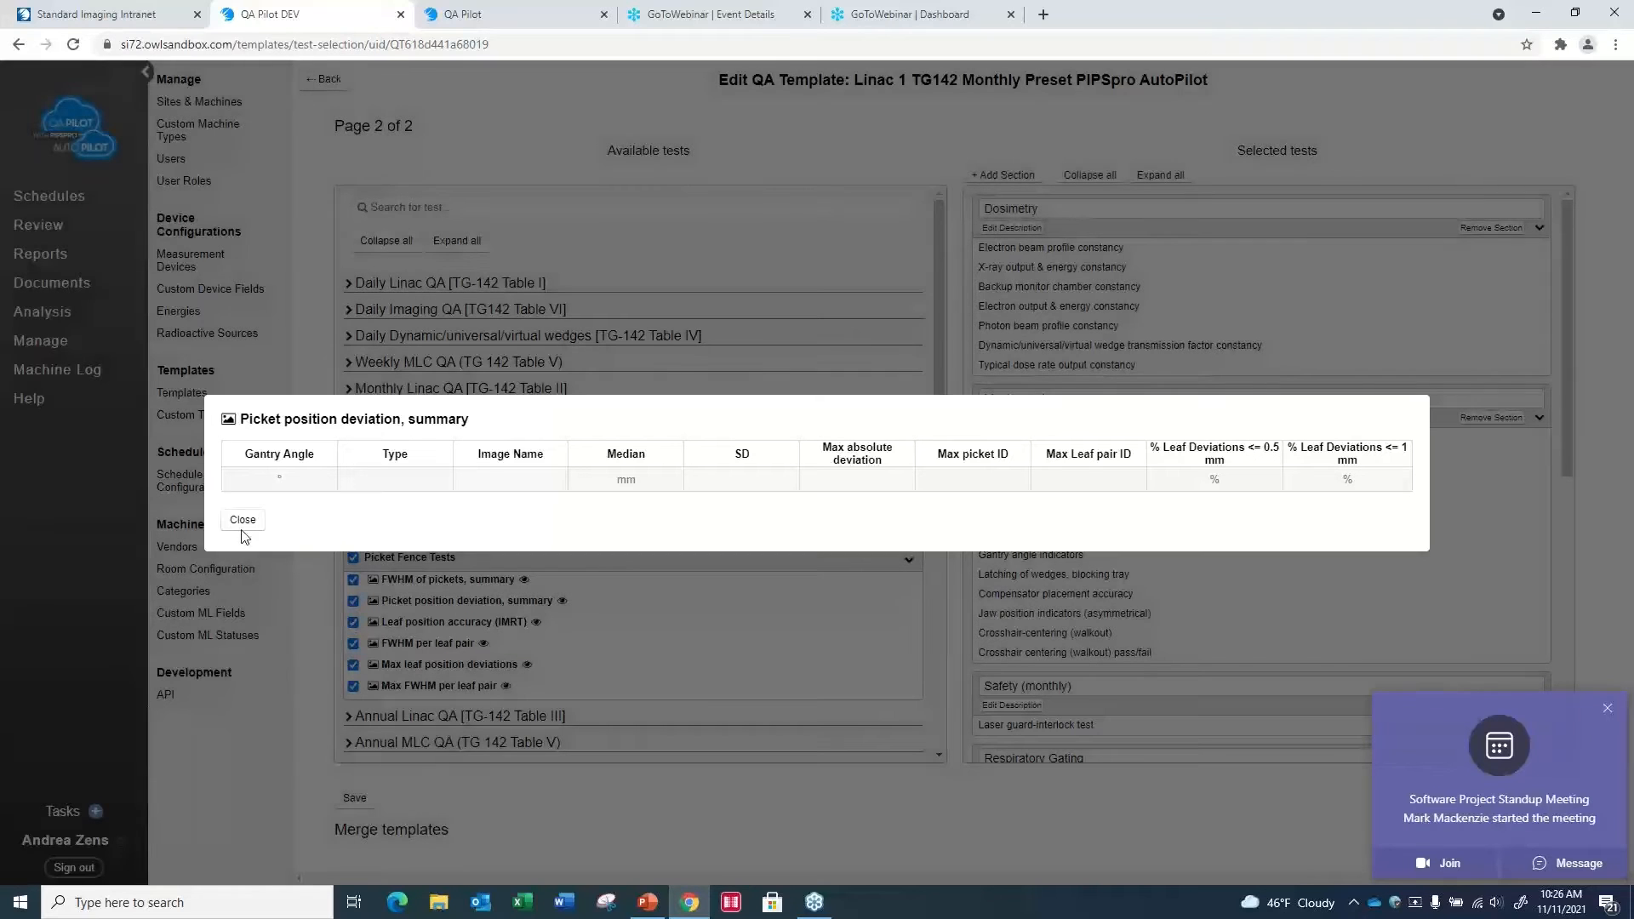
left_click(245, 521)
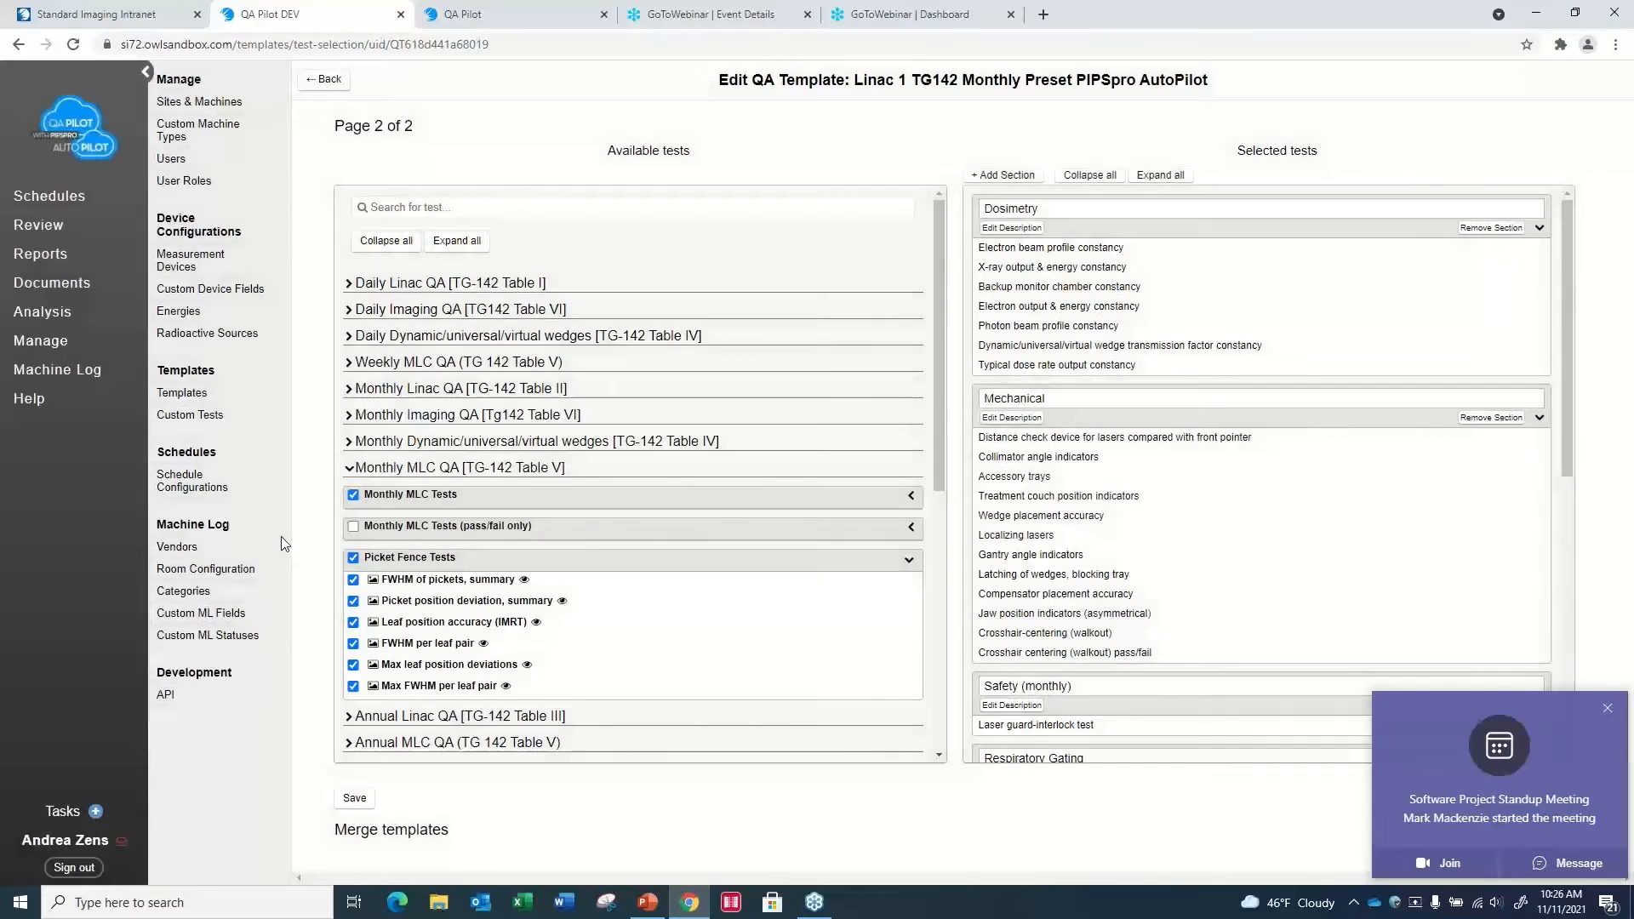
left_click(1608, 710)
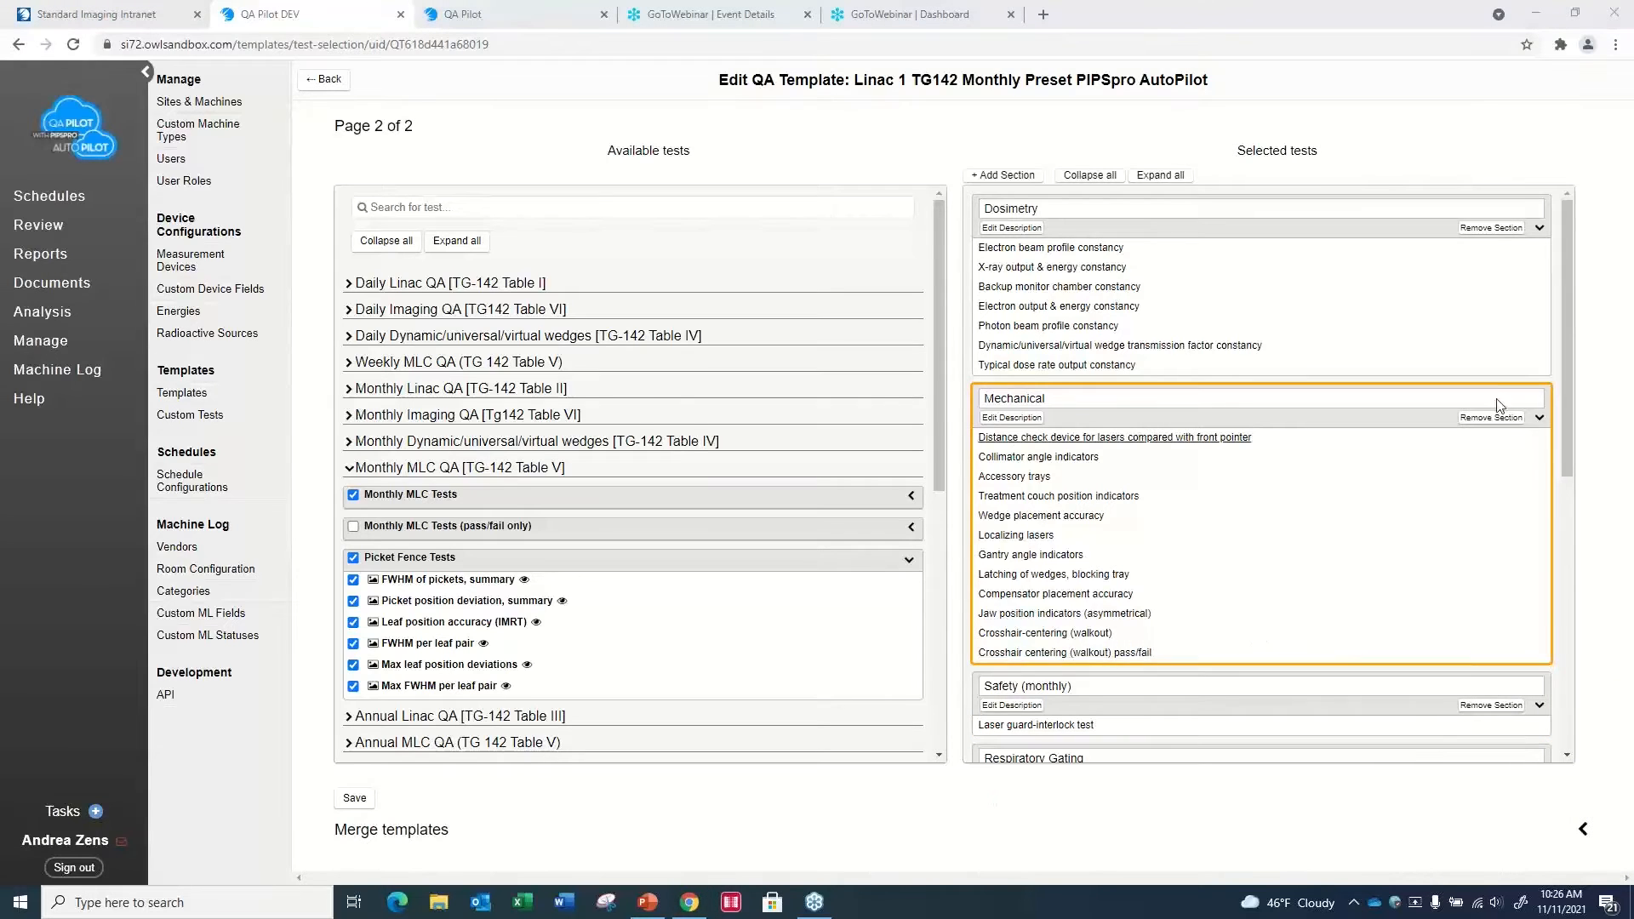
- Move the Picket Fence Tests section directly above Respiratory Gating and place Max leaf position deviations before Leaf position accuracy (IMRT)
left_click_drag(1568, 406, 1628, 737)
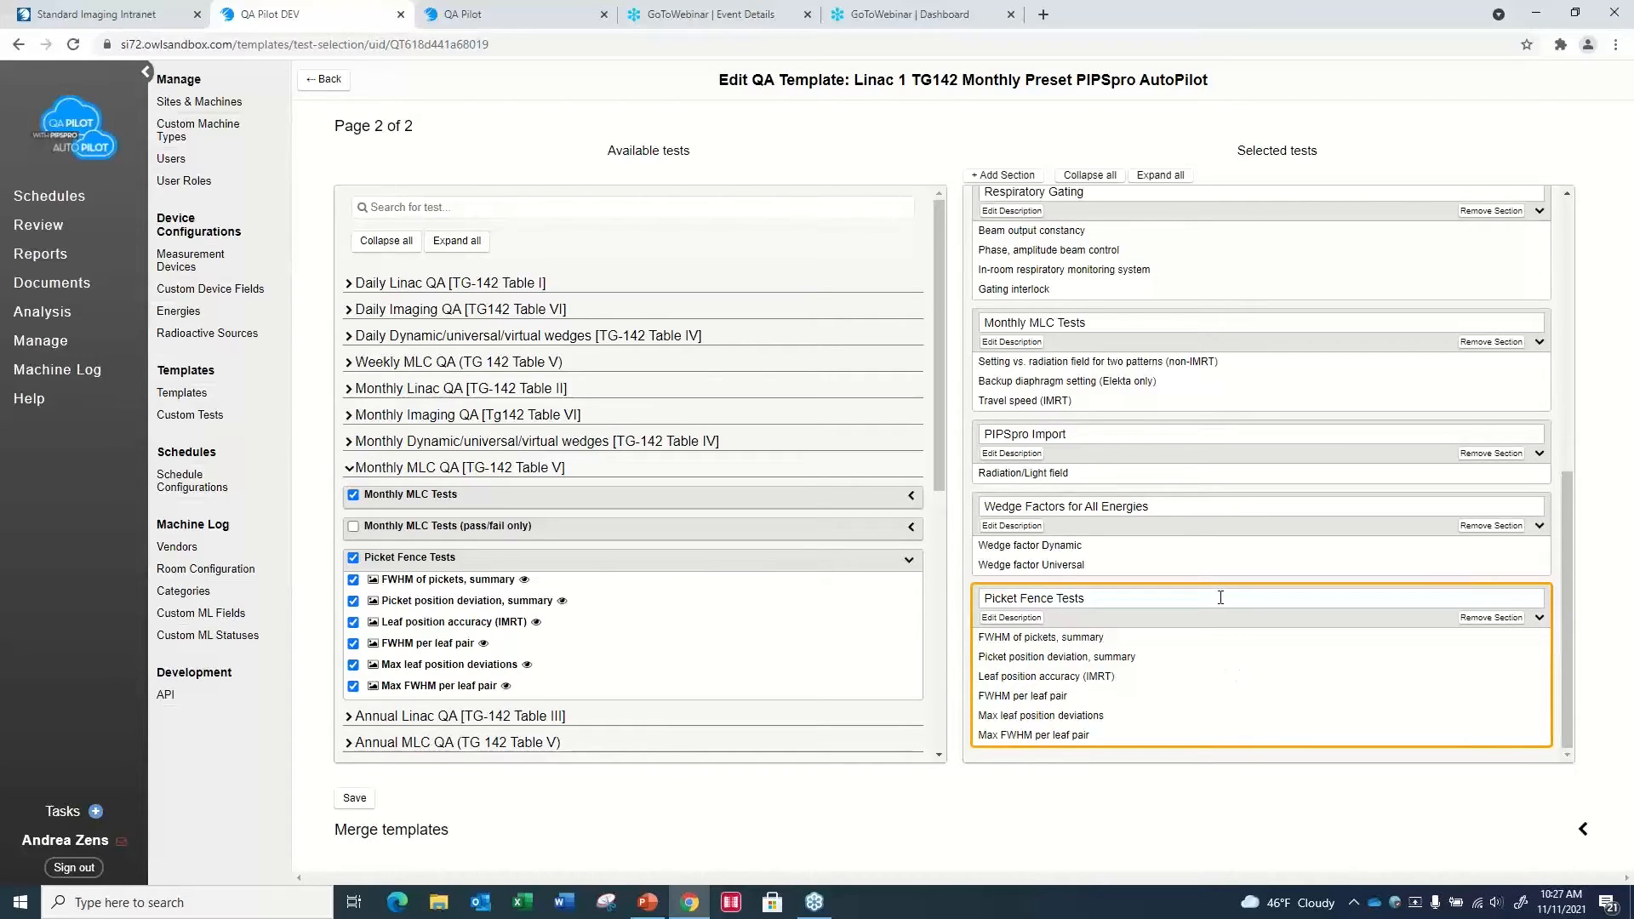
mouse_move(1214, 586)
left_mouse_down()
mouse_move(1080, 426)
mouse_move(1073, 338)
left_mouse_up()
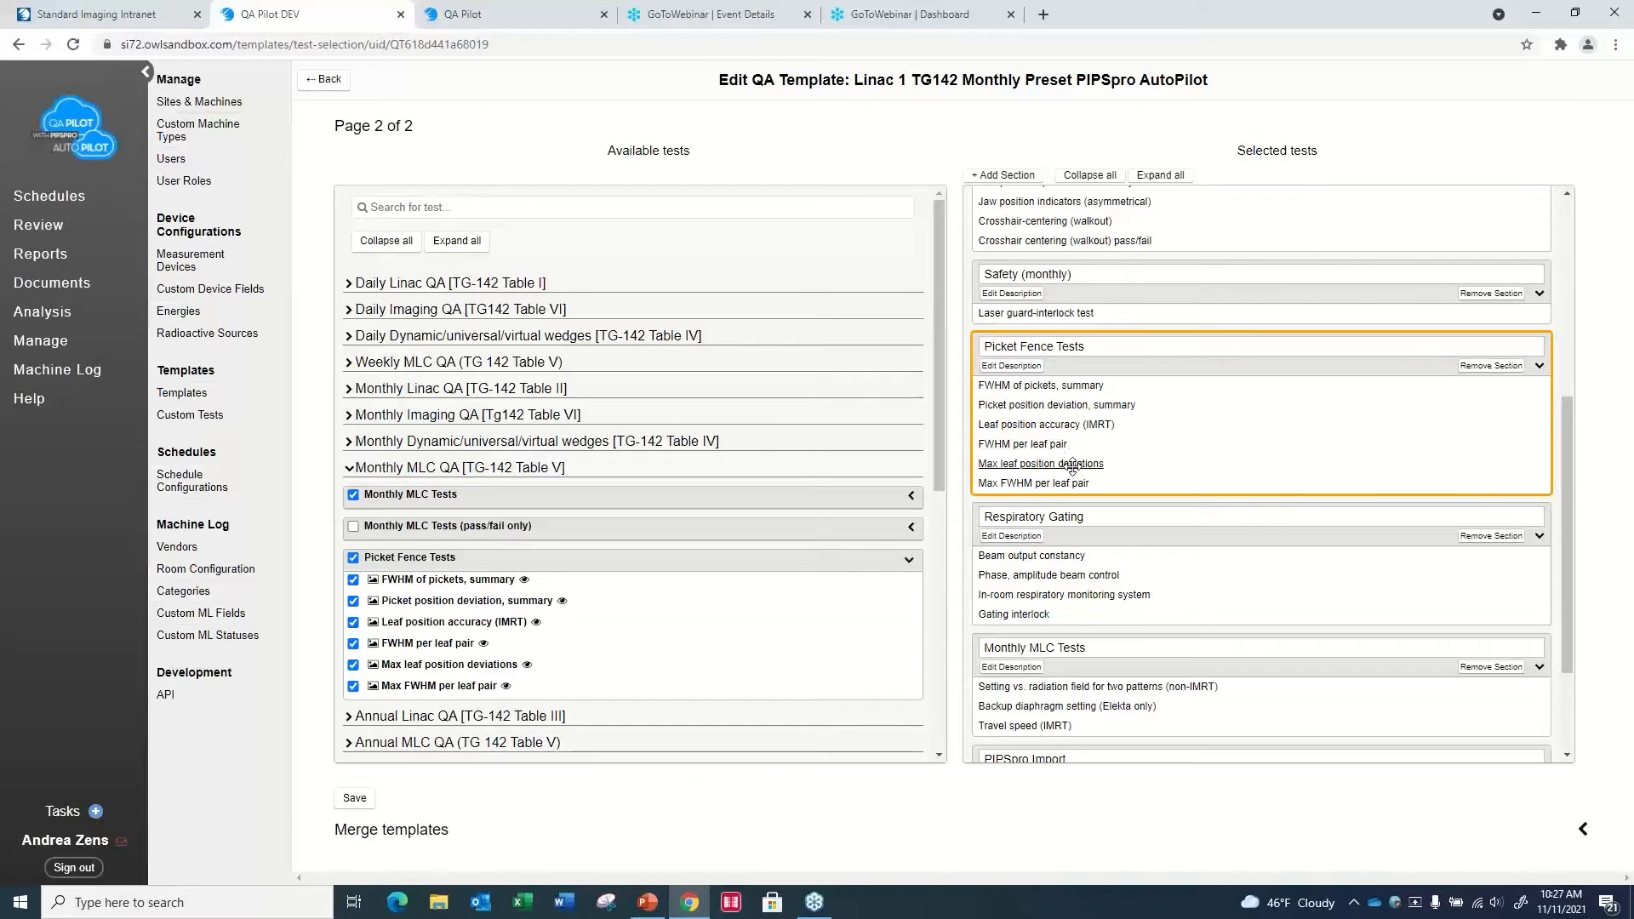
left_click_drag(1070, 467, 1052, 419)
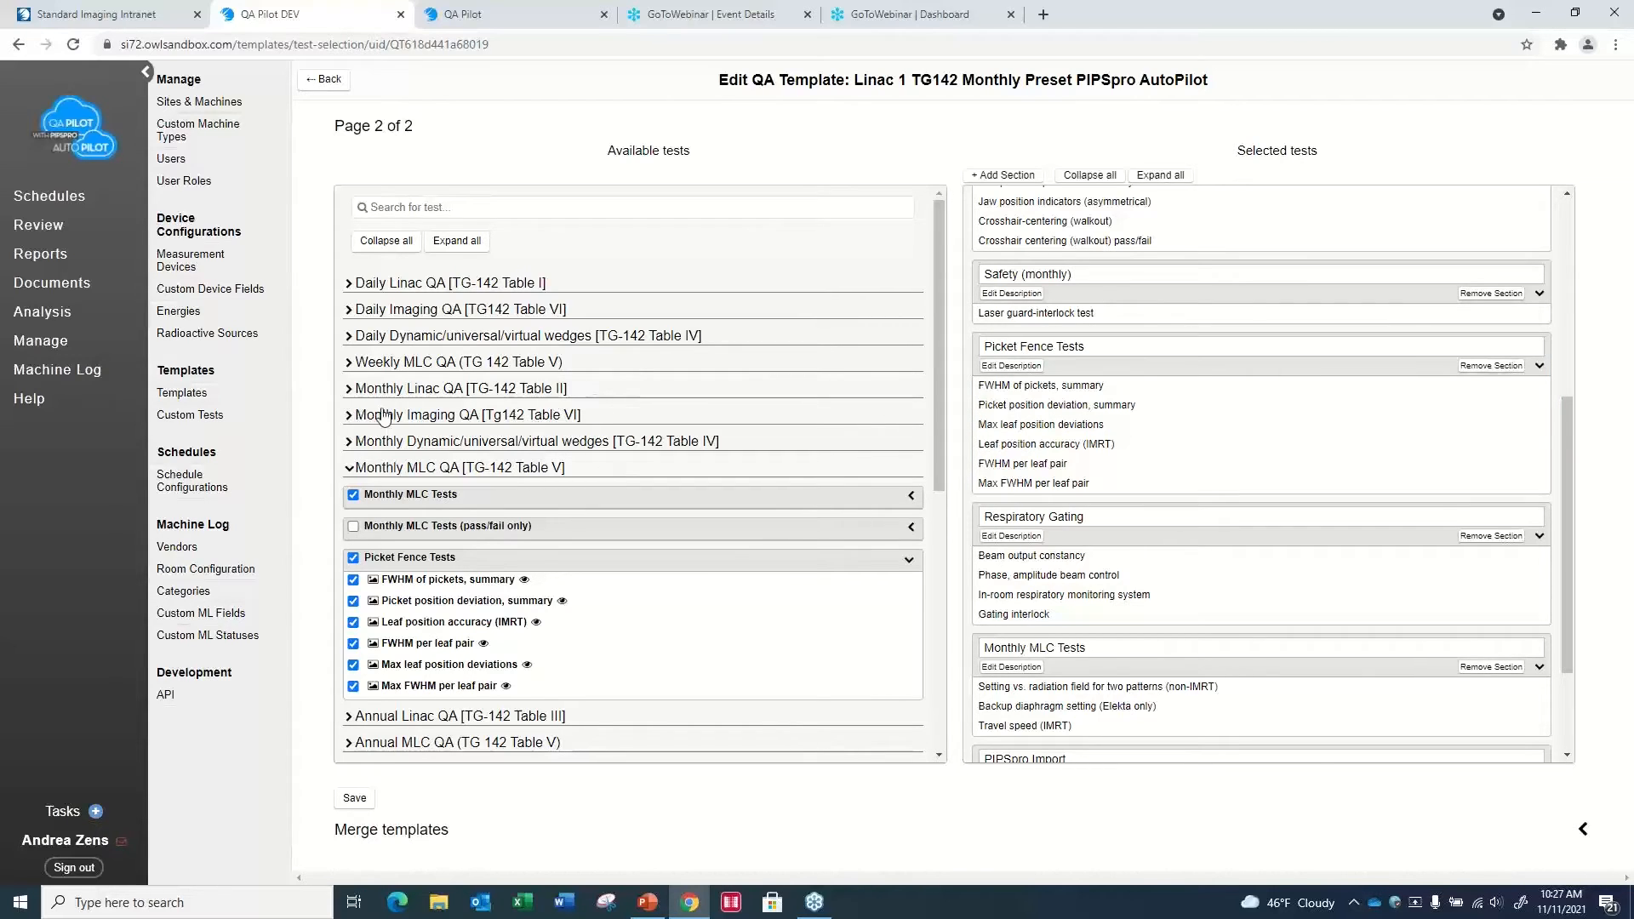
- Continue the in-progress October 21st 2021 QA for L2 - Varian TrueBeam and examine its imaging and Slice Thickness sections
left_click(54, 230)
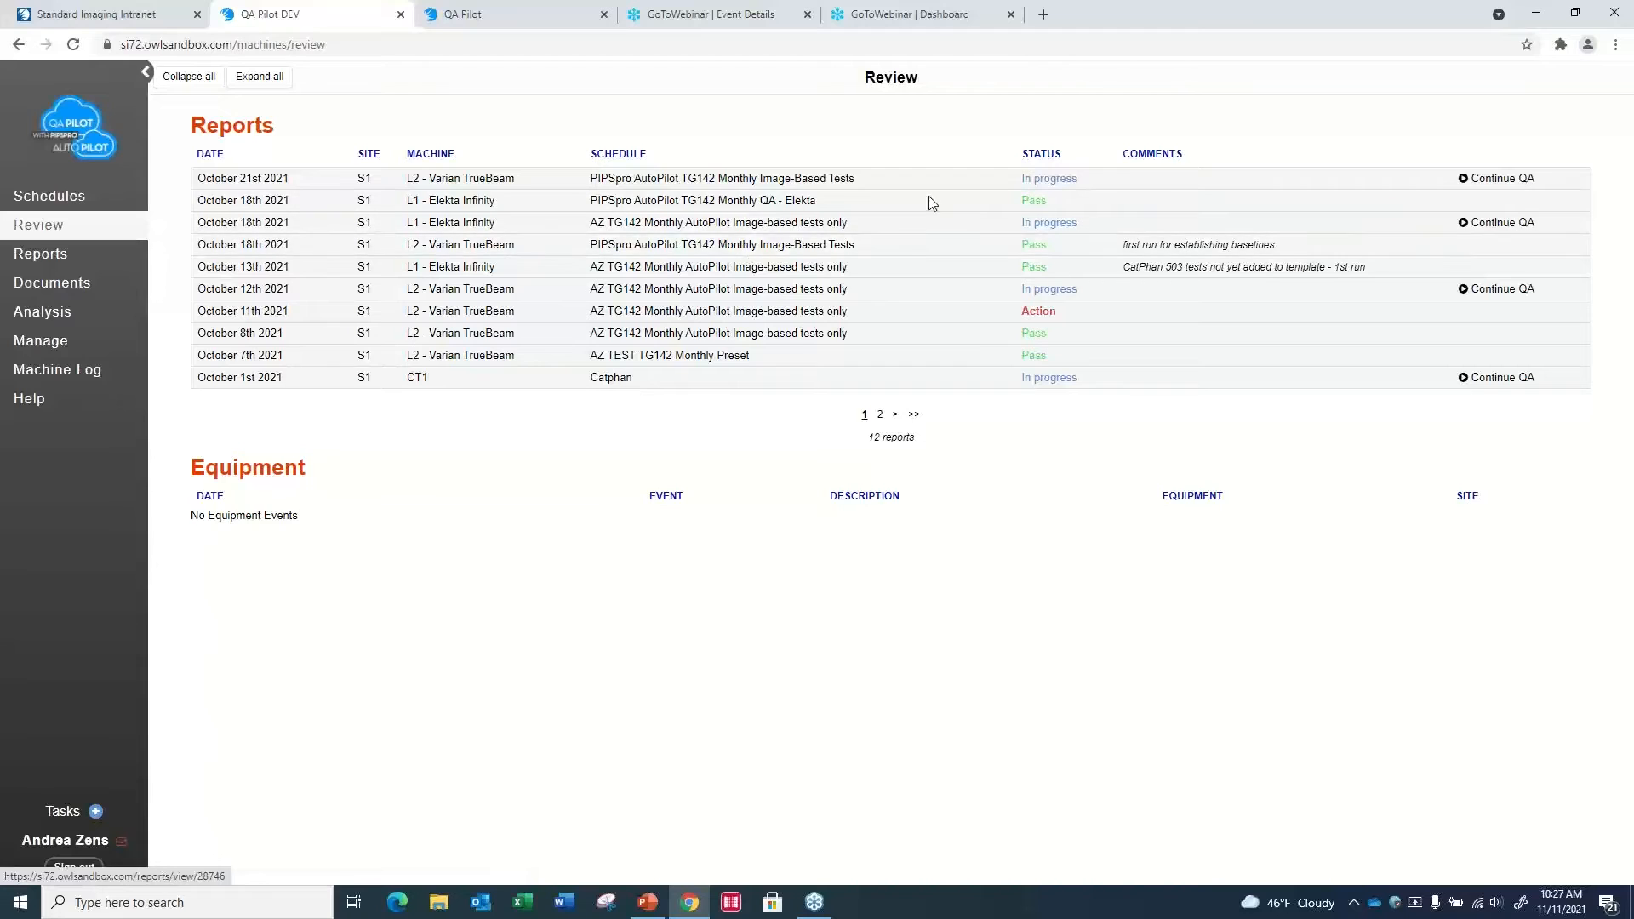
left_click(1507, 188)
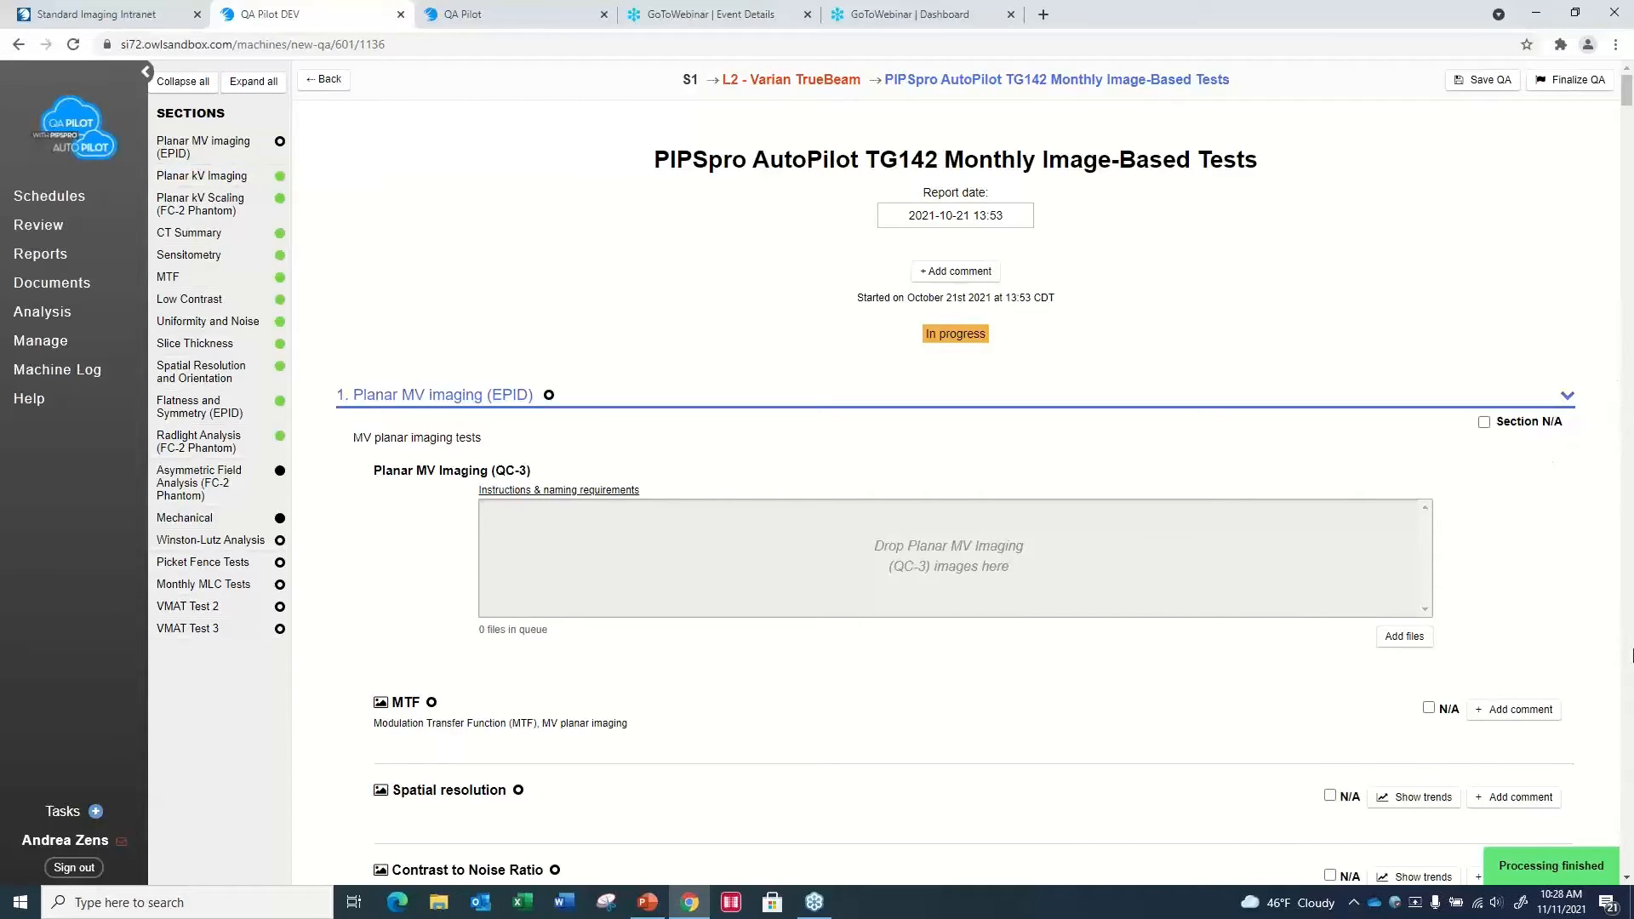
left_click(1626, 878)
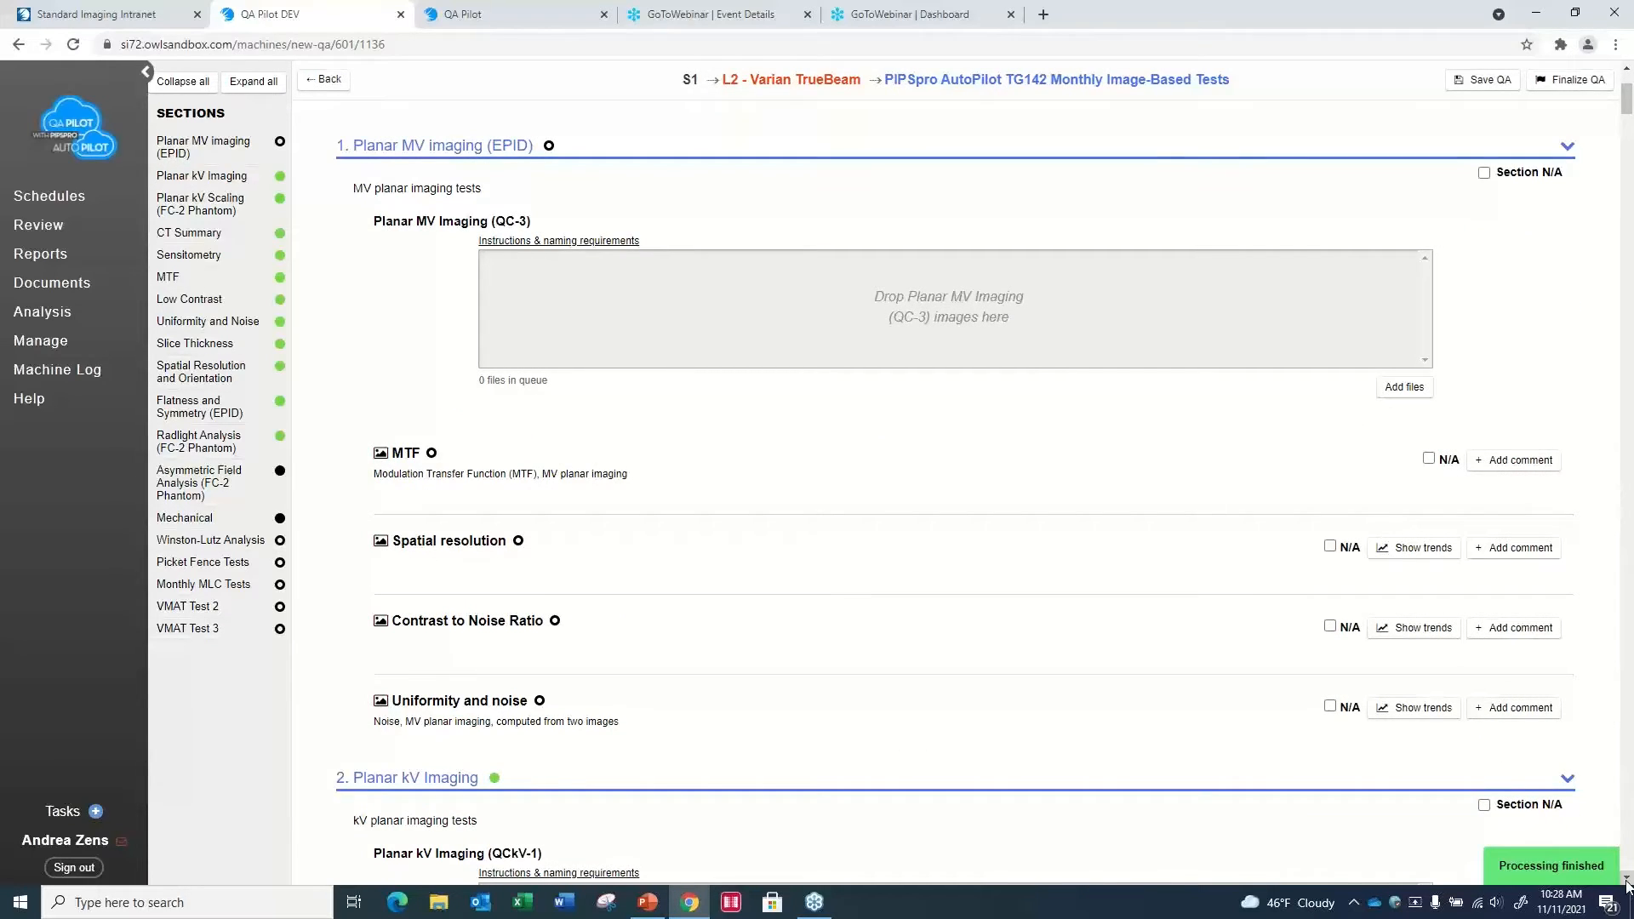
scroll(1626, 885, "down", 5)
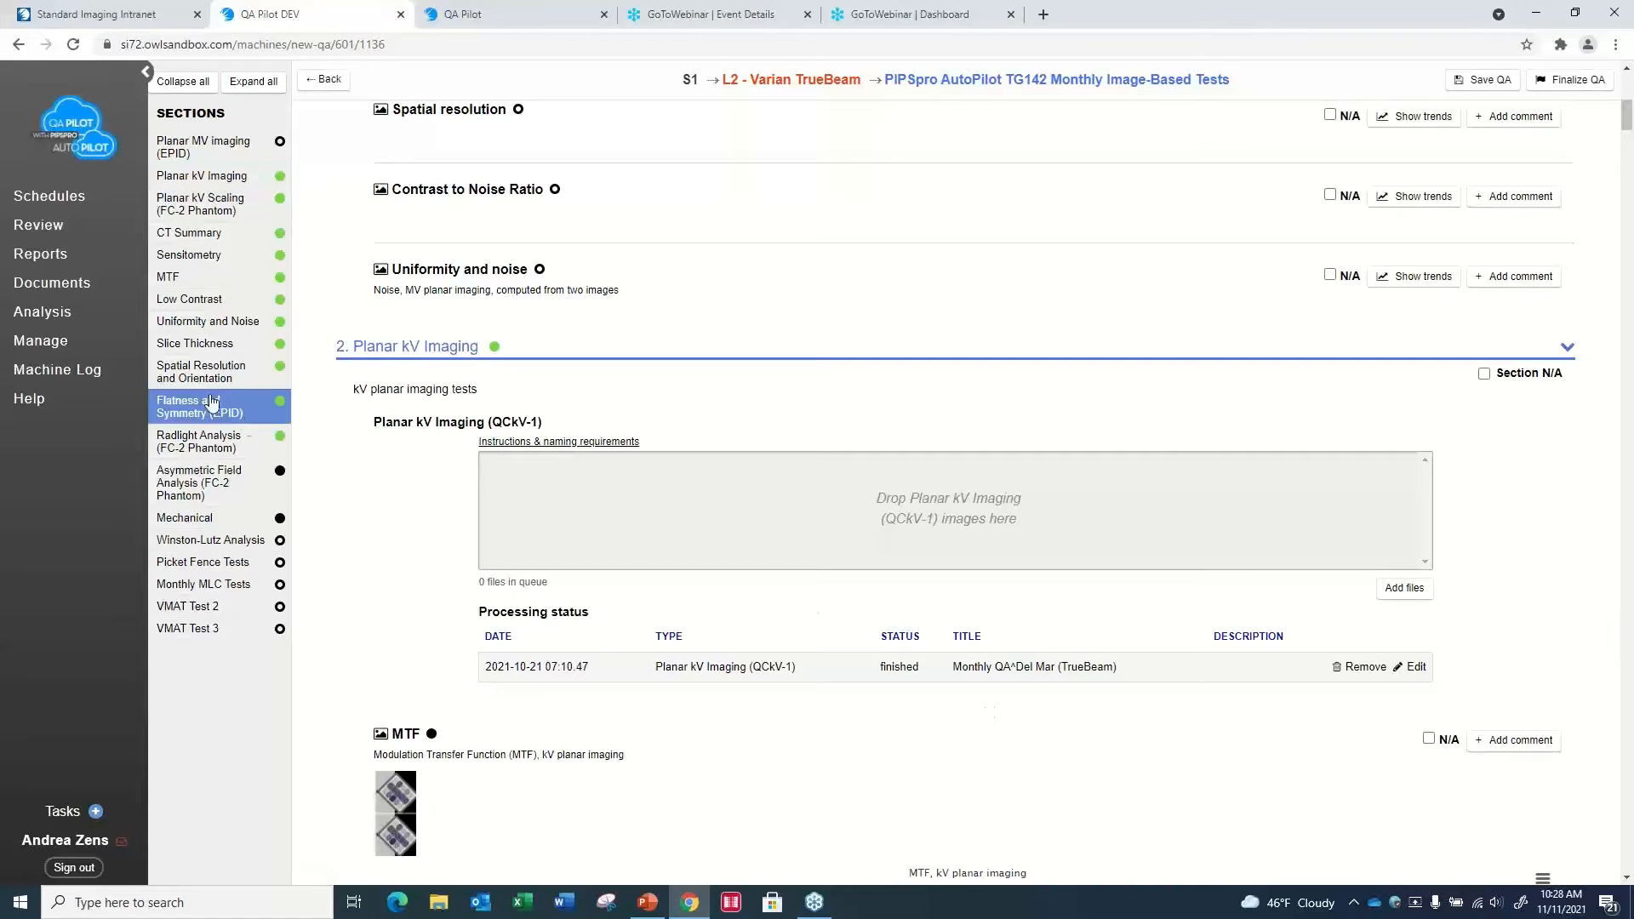
left_click(195, 344)
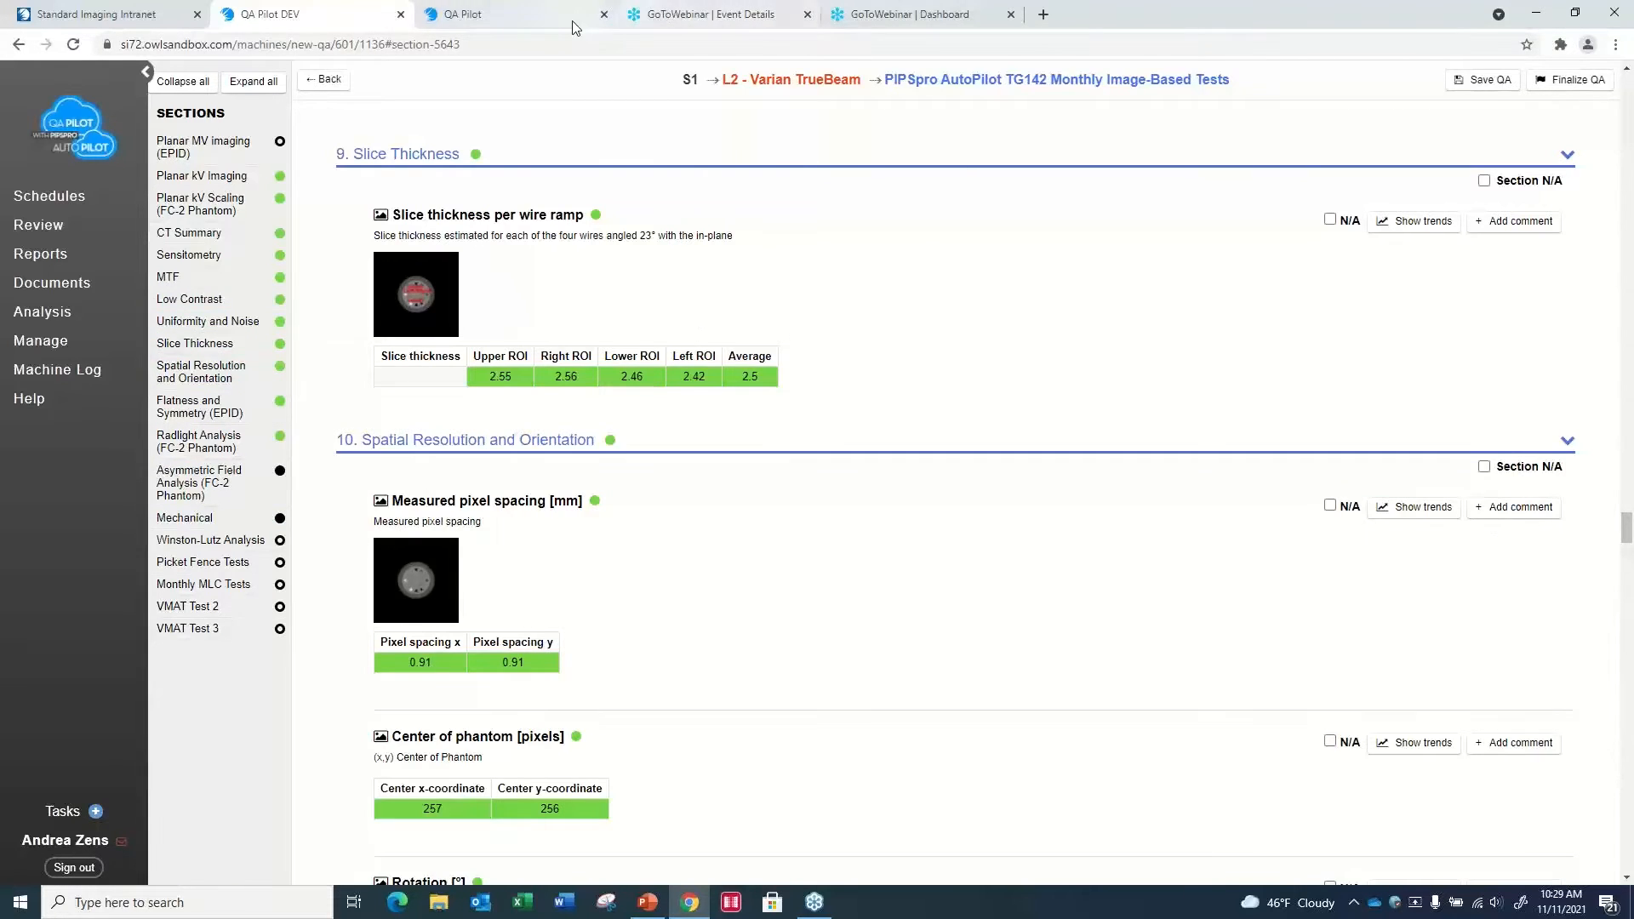
- Switch to the other open QA Pilot site and examine the TG-51 worksheet schedules under Cedar Cancer Center
left_click(525, 25)
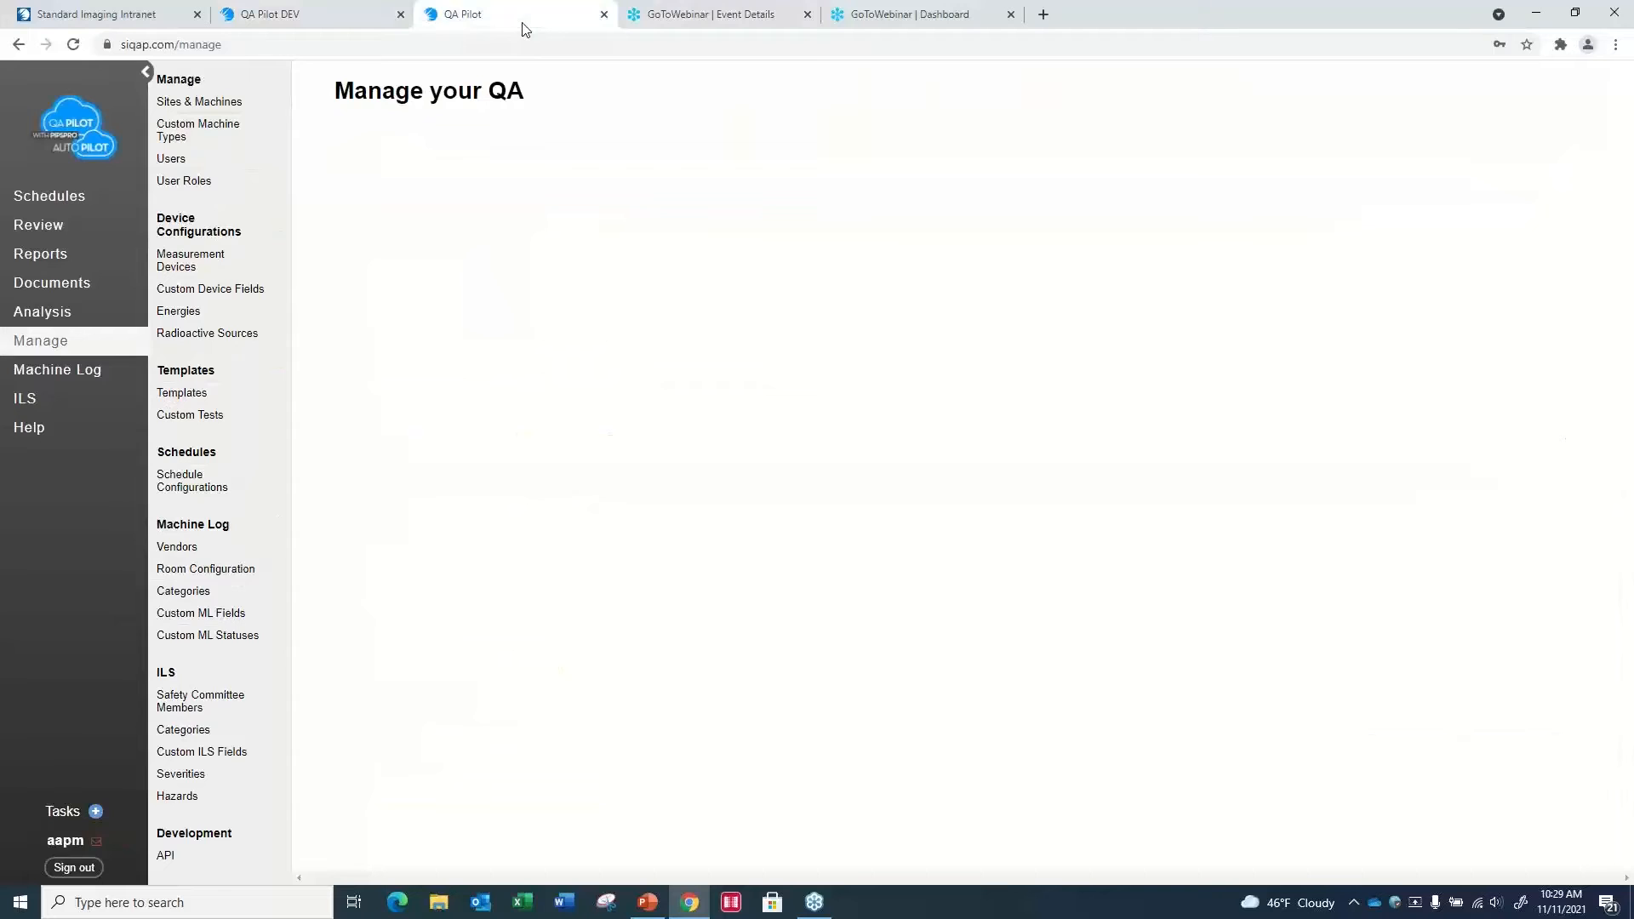
left_click(78, 210)
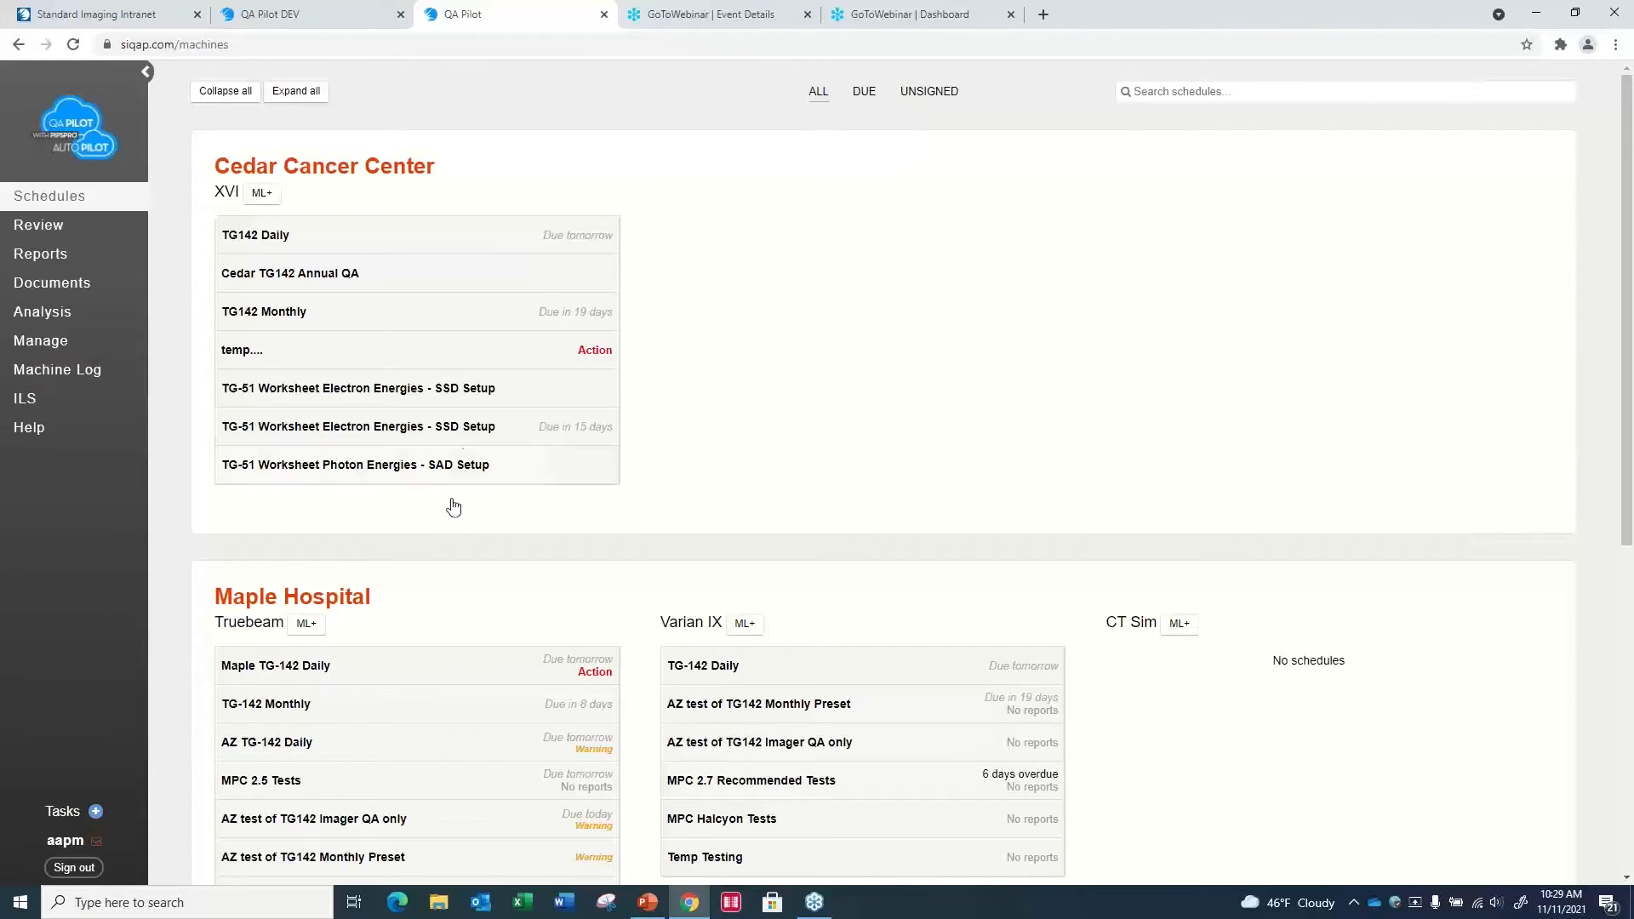
mouse_move(487, 438)
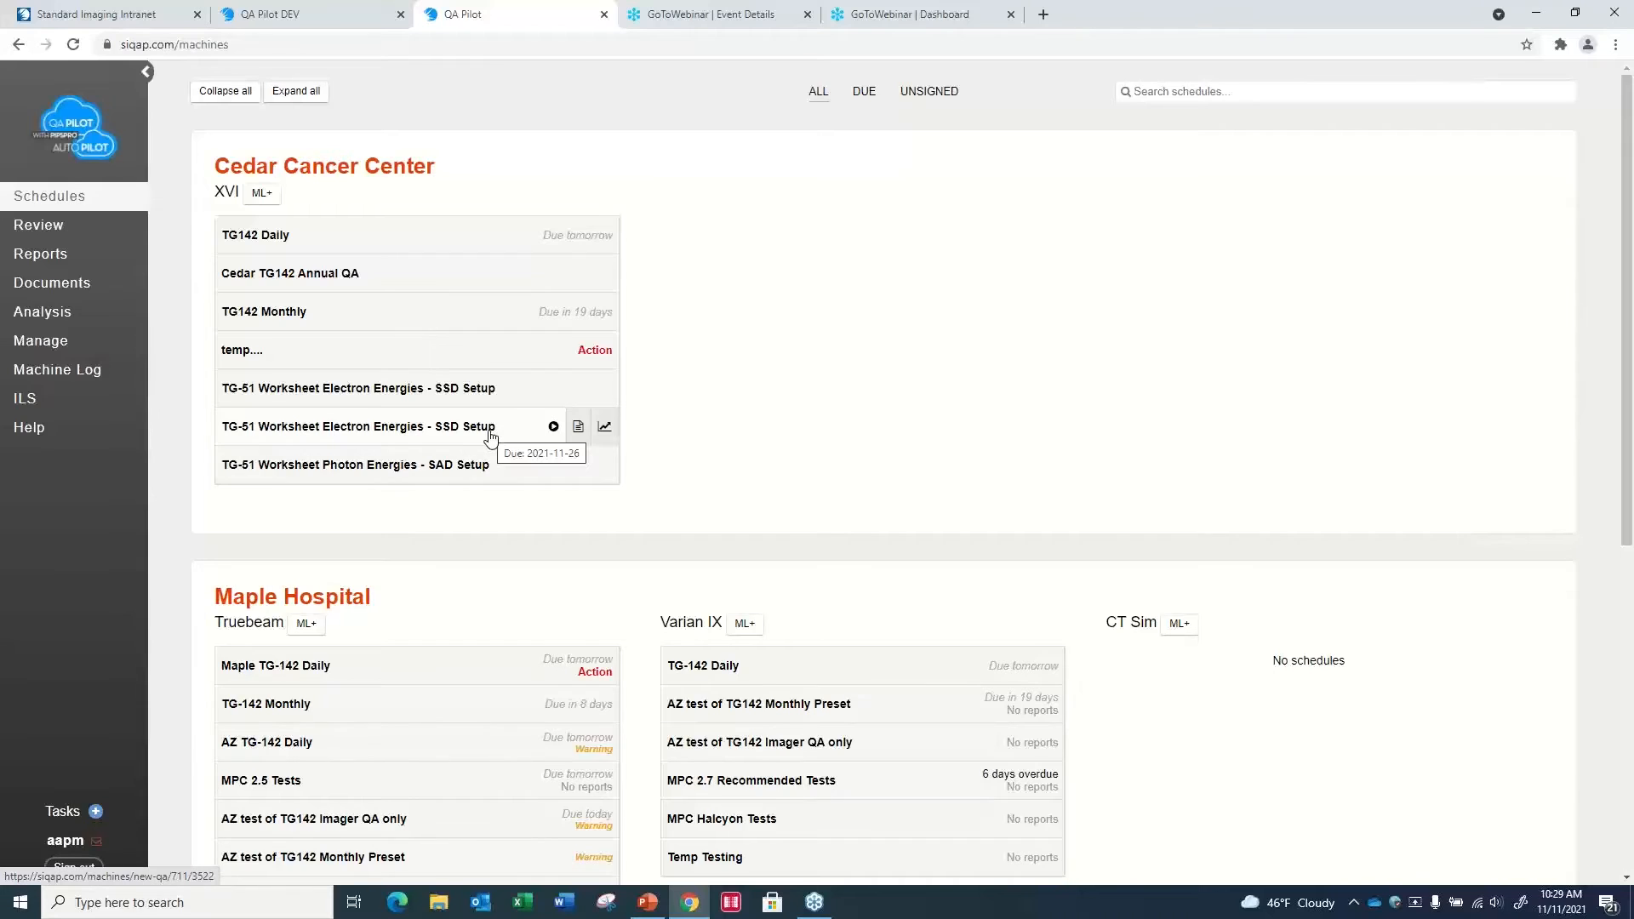
mouse_move(305, 365)
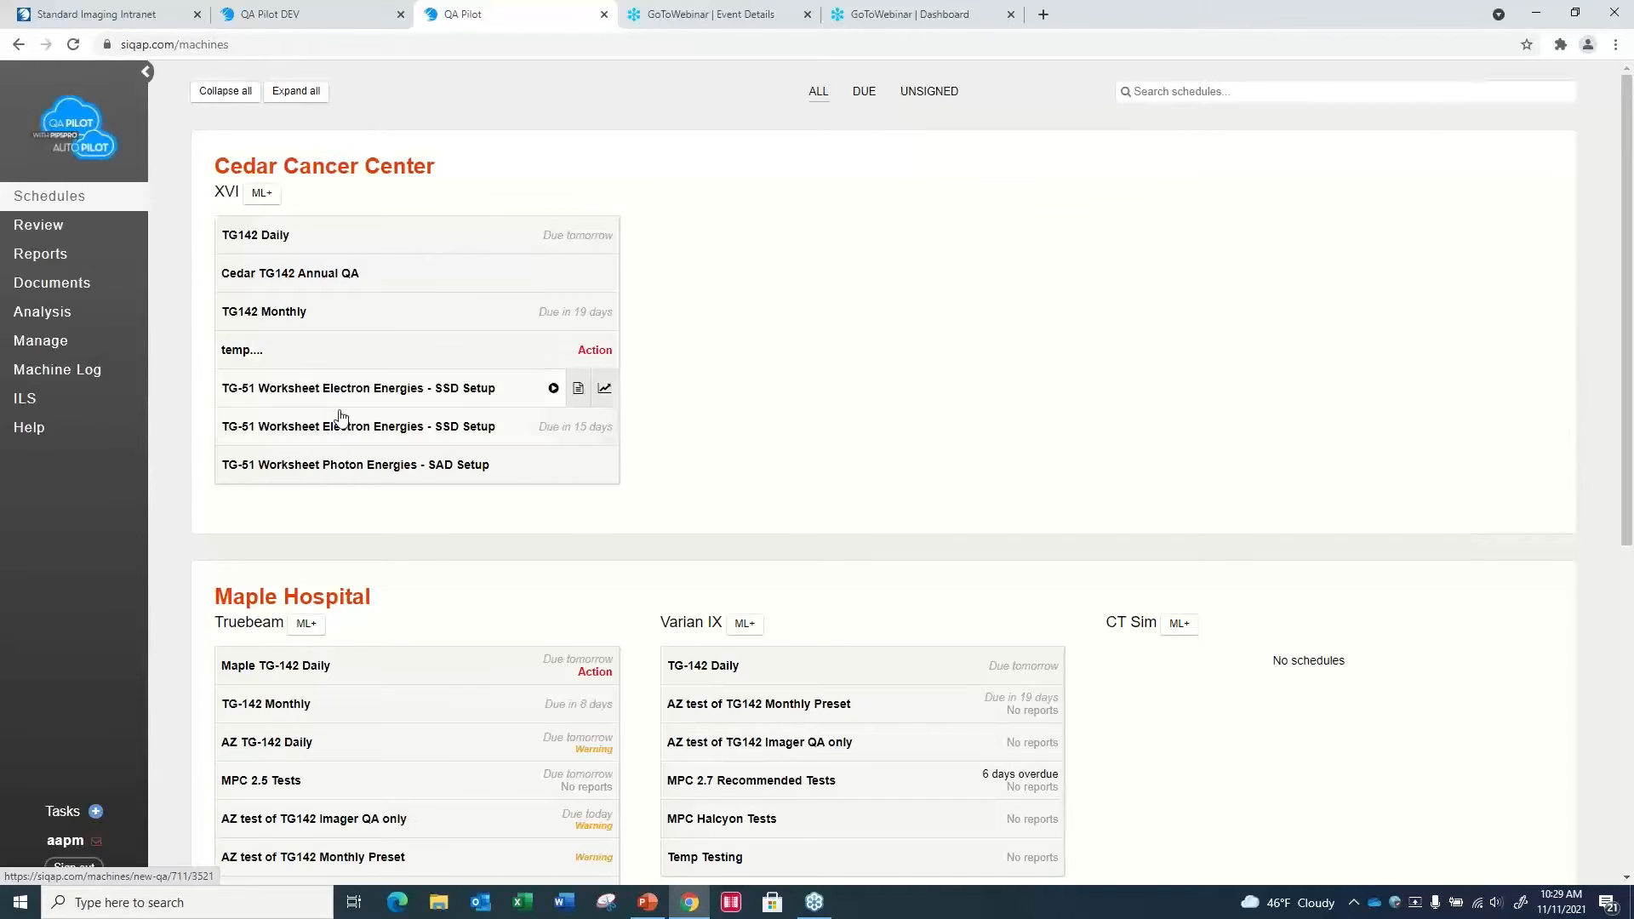
- Open the custom tests management page and examine the test groups, ending at the Lasers group
left_click(41, 340)
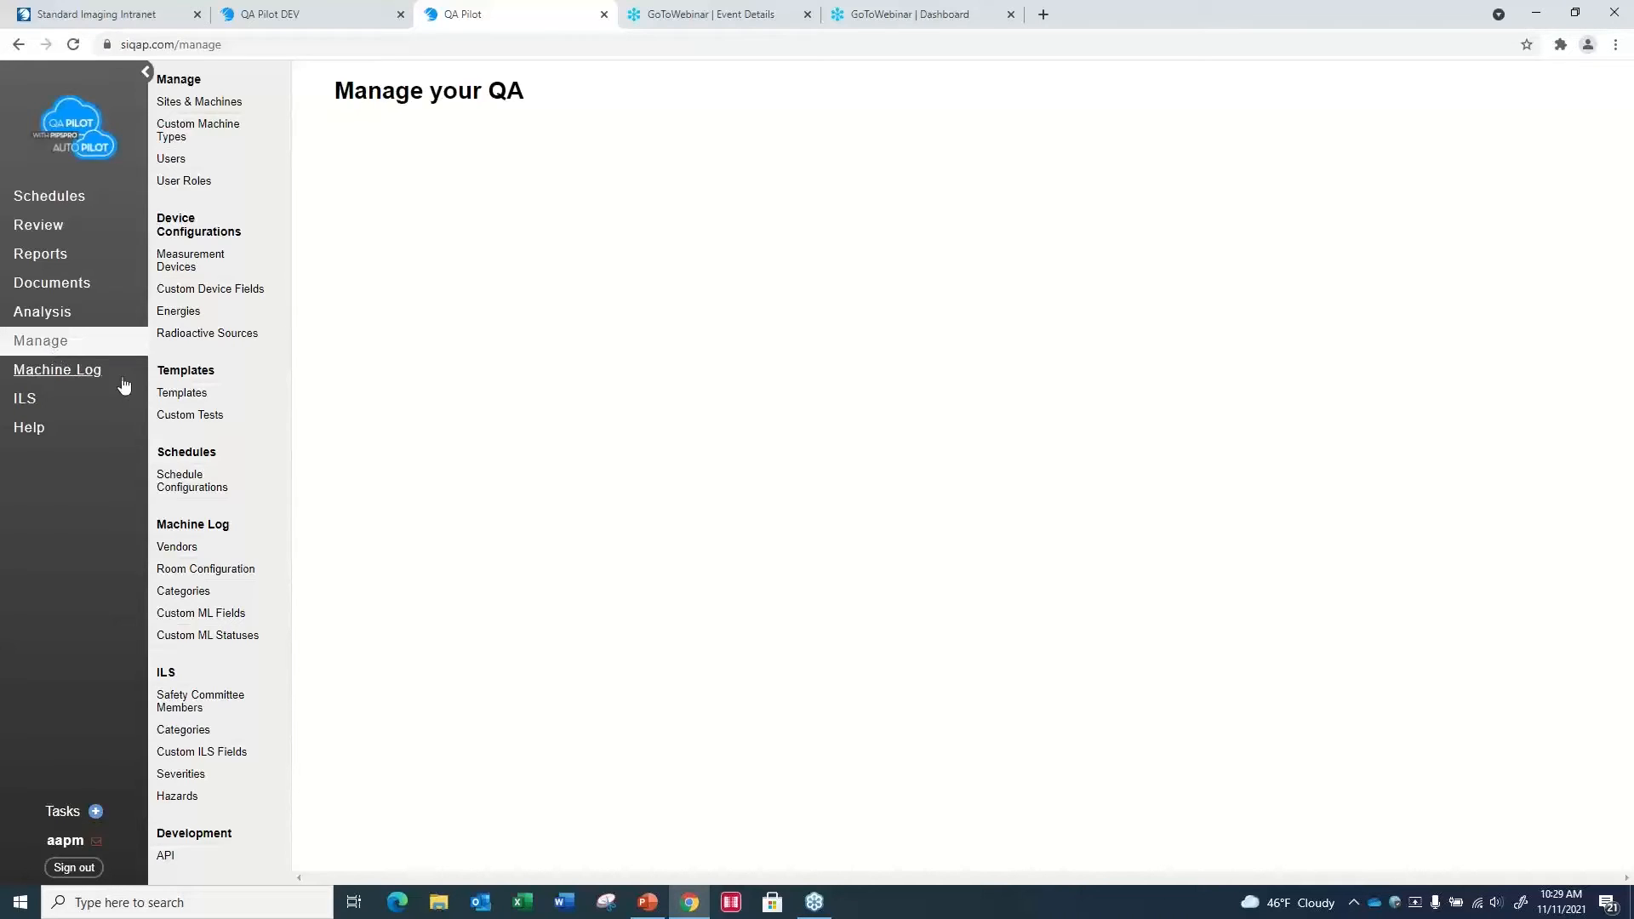
left_click(194, 426)
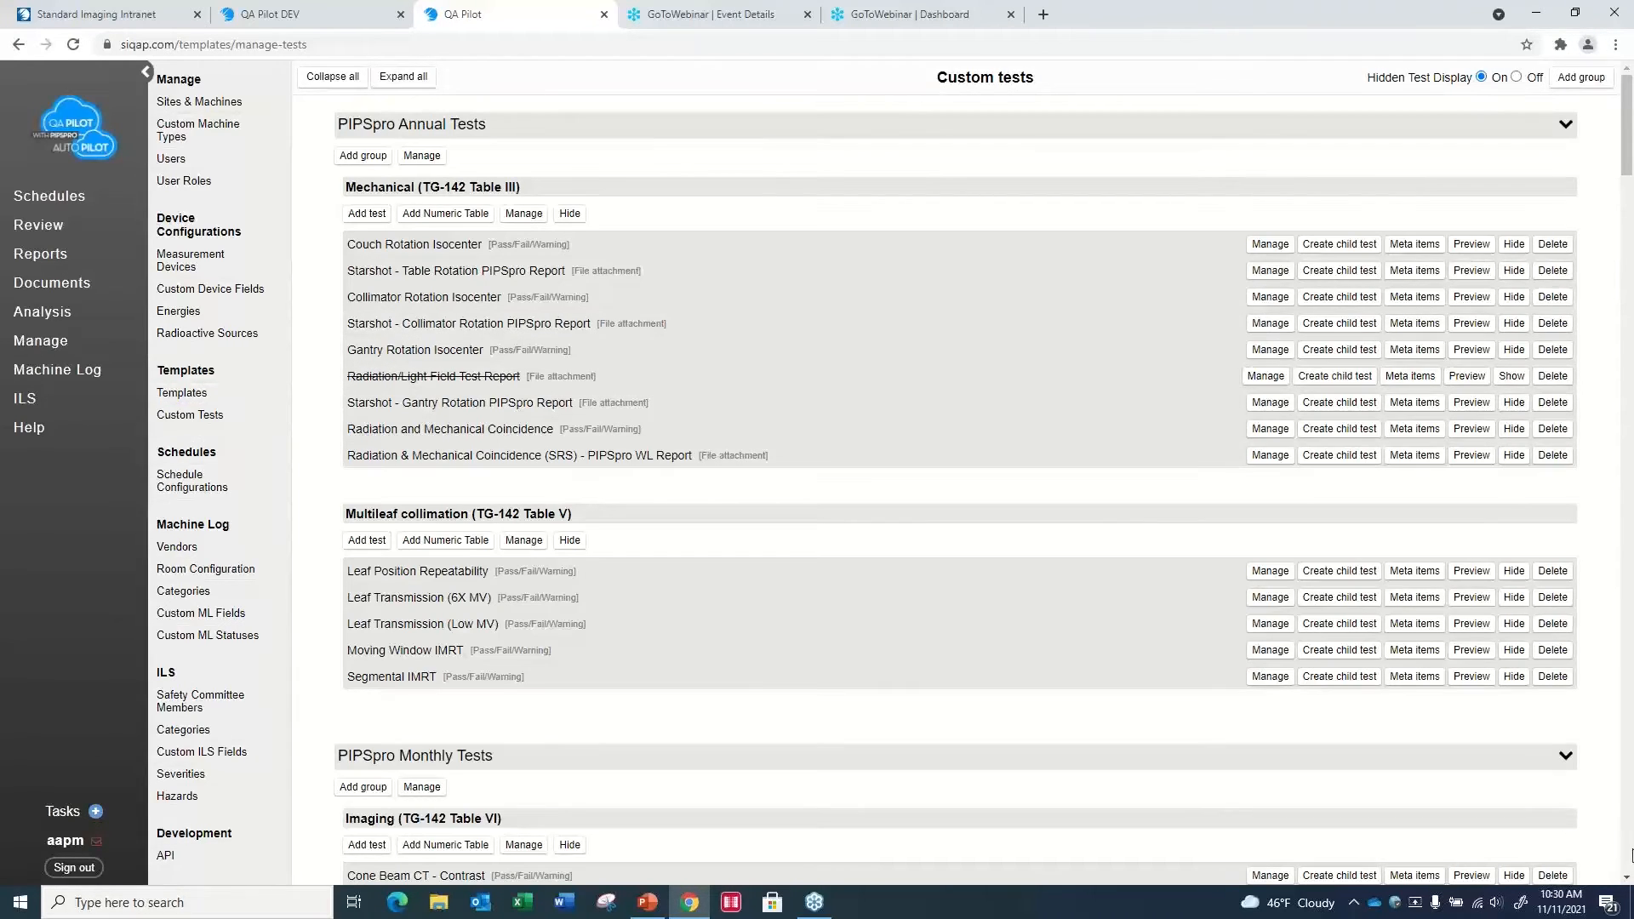
scroll(1627, 883, "down", 10)
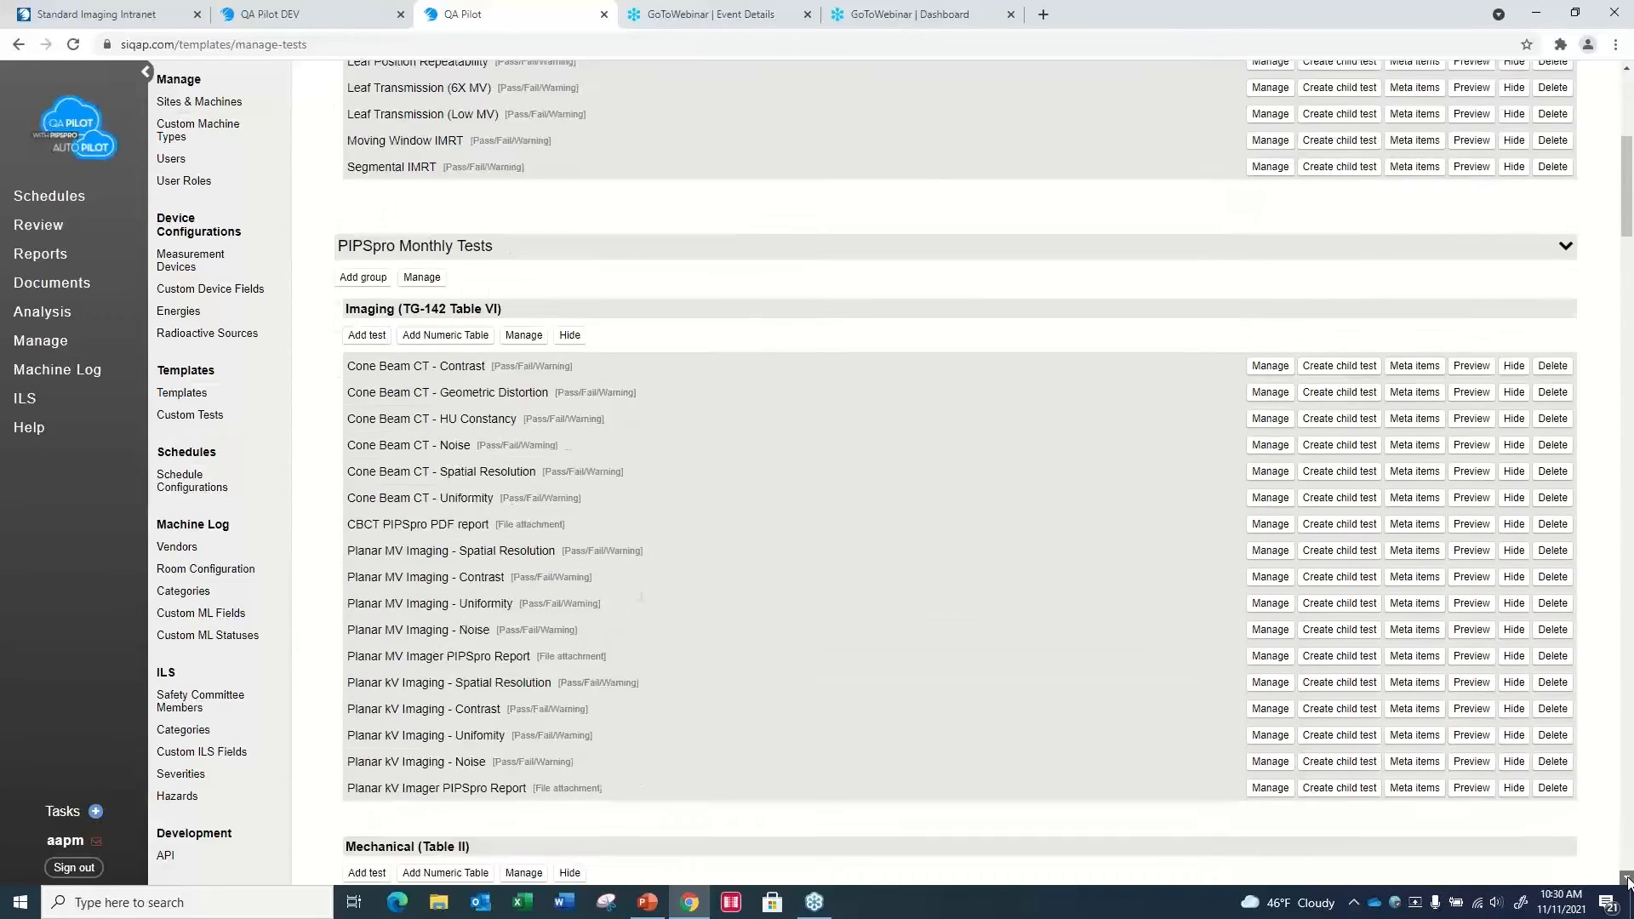
scroll(1627, 883, "down", 15)
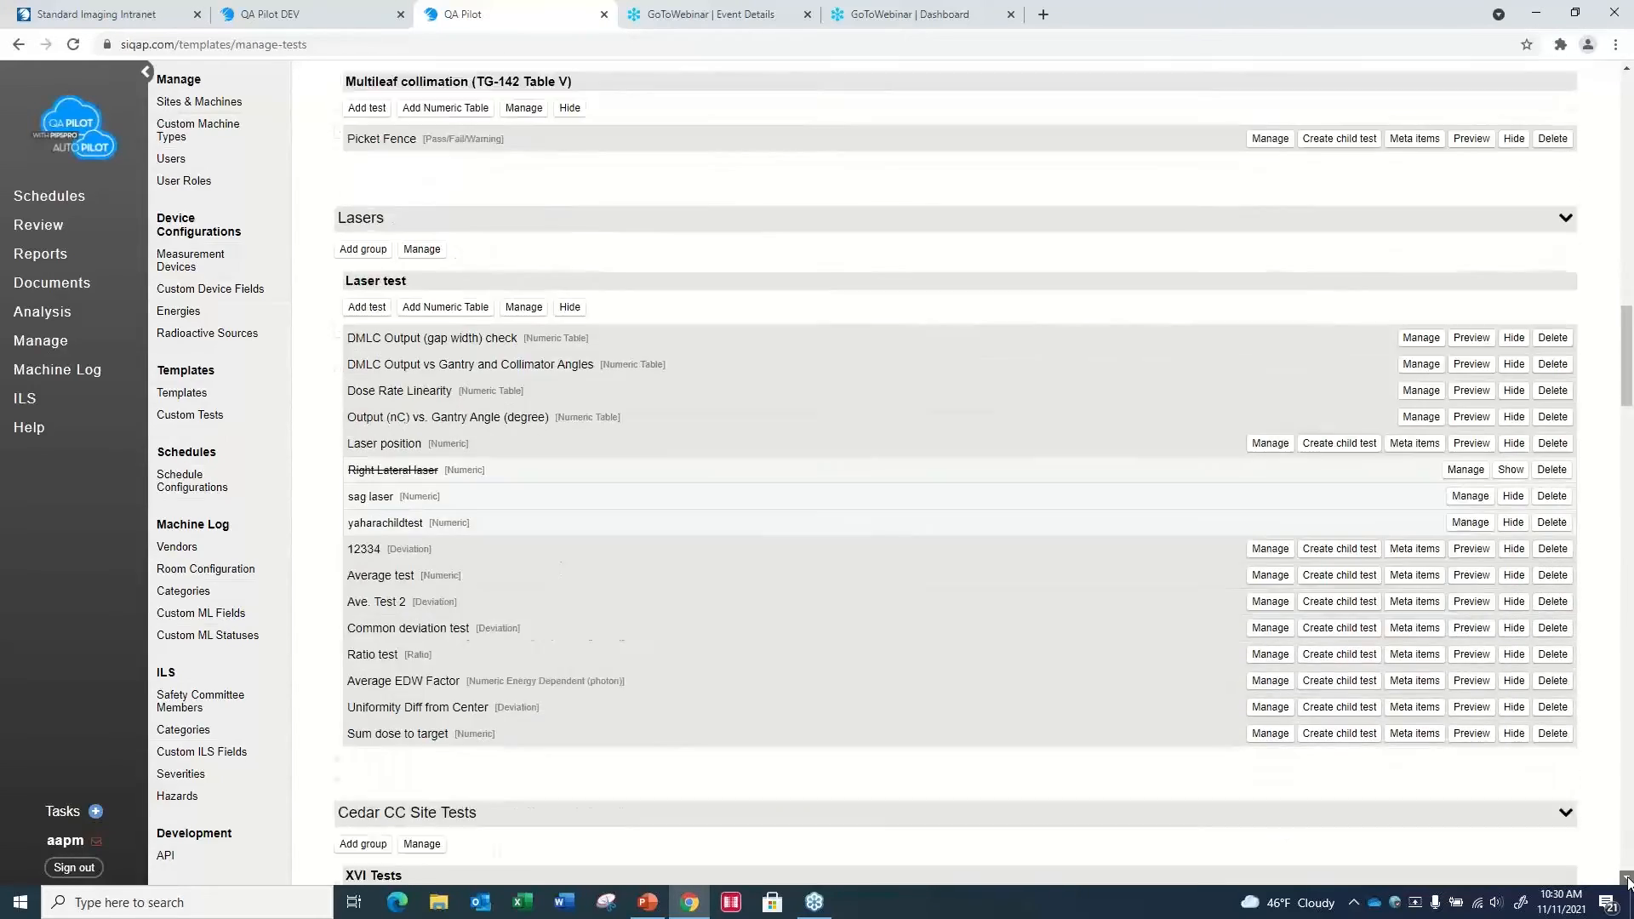
scroll(1627, 882, "down", 5)
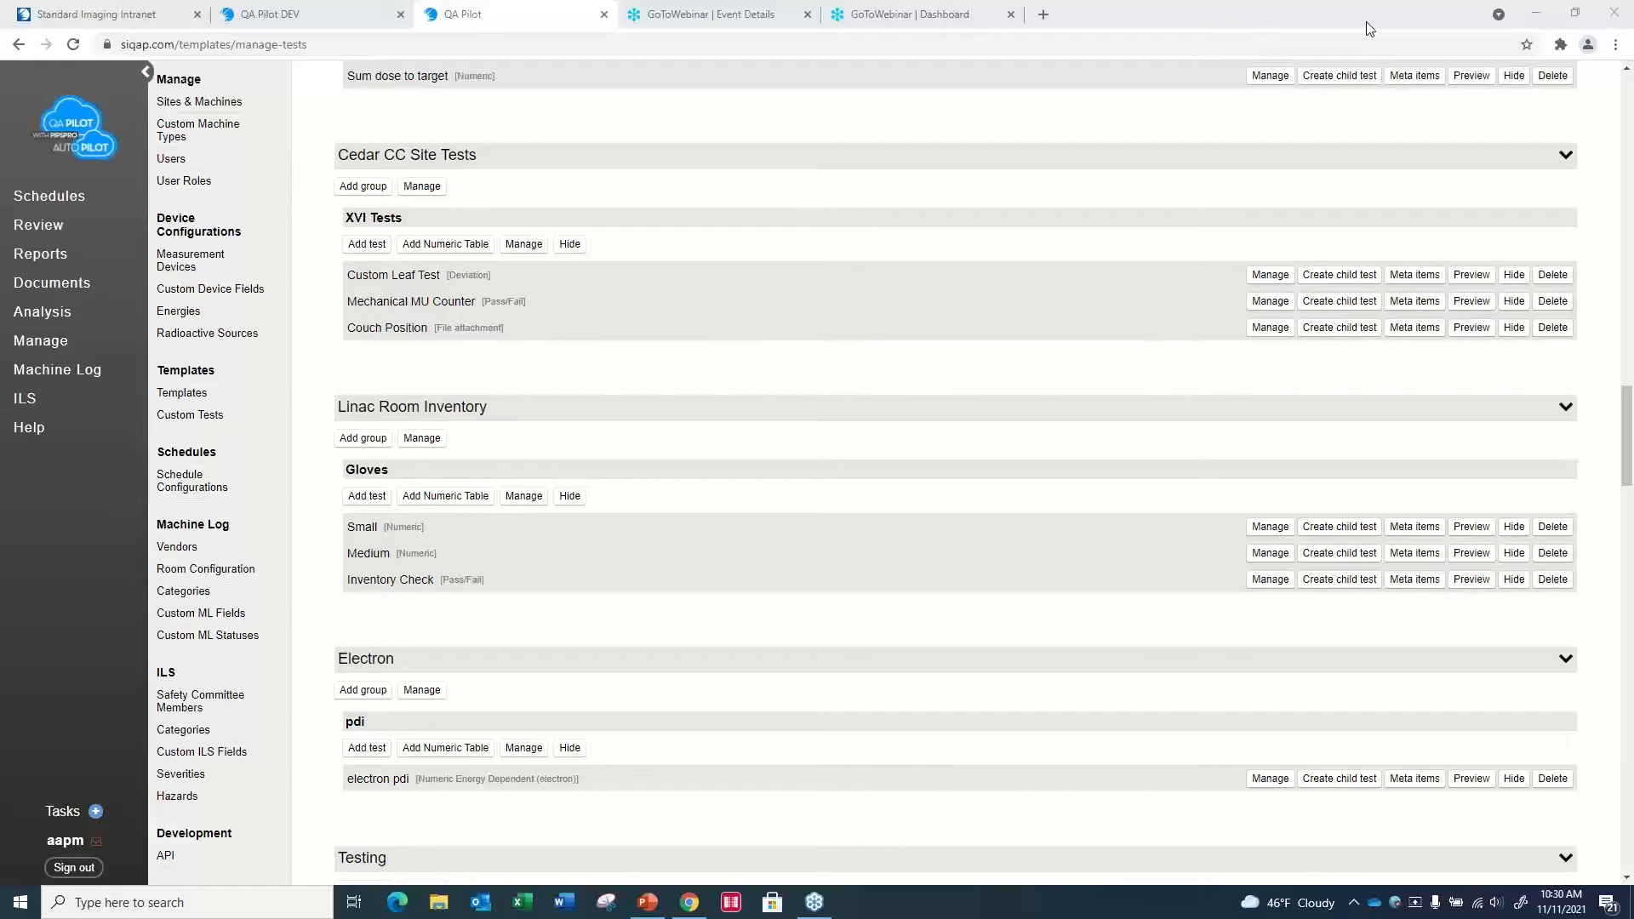
left_click_drag(1625, 73, 1625, 73)
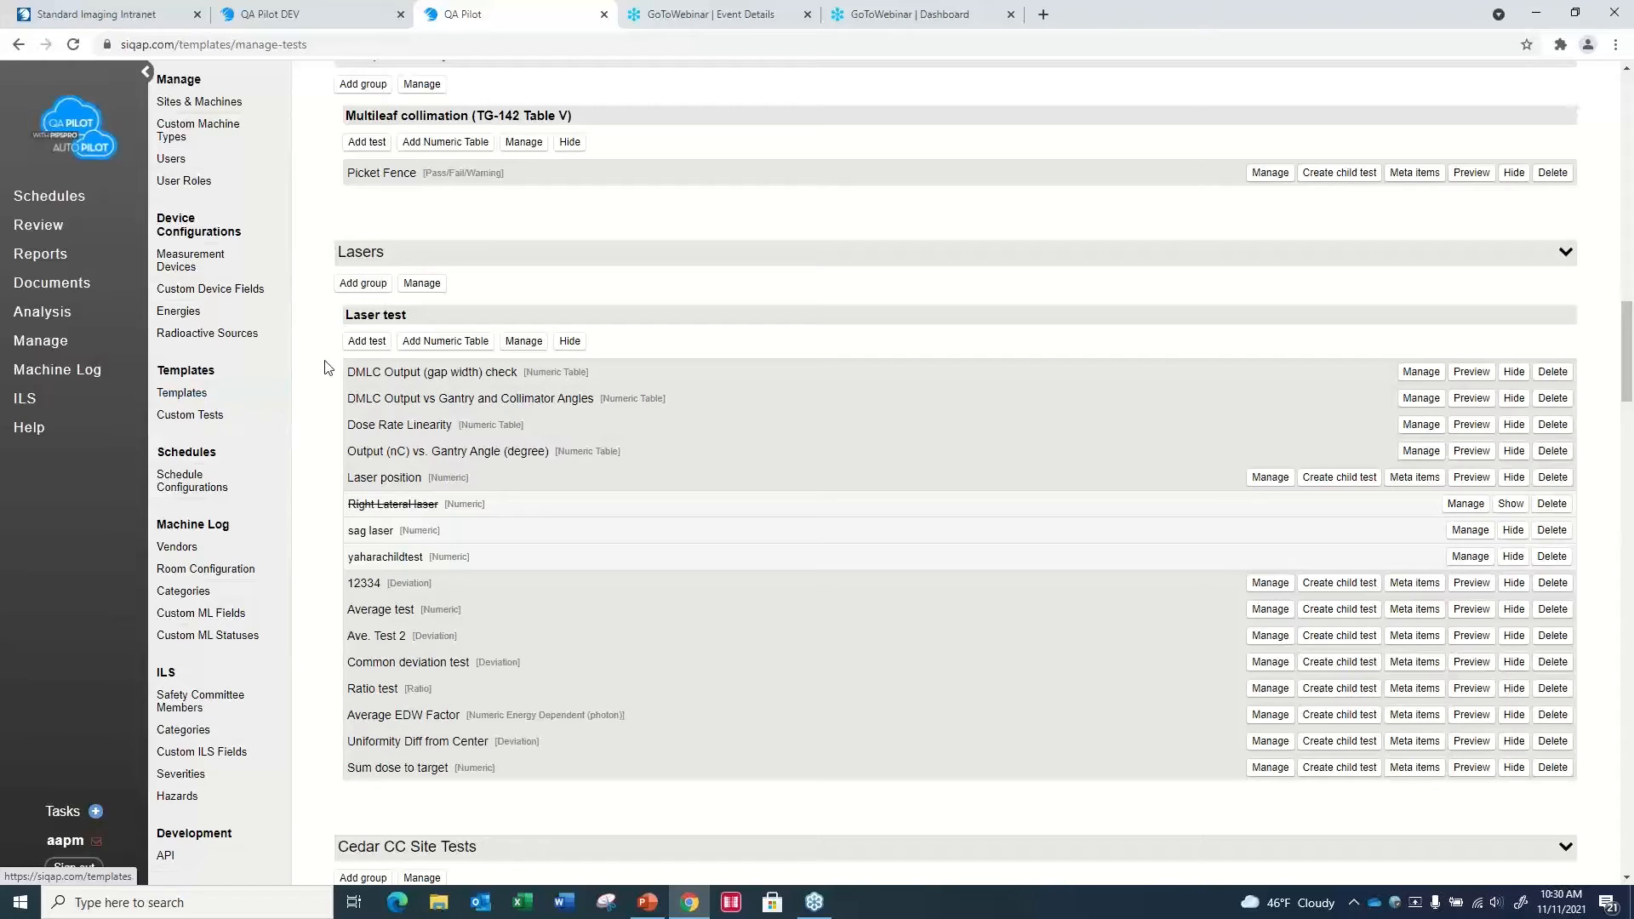
- Start a new test under Laser test, examine the numeric, Deviation, Ratio, Pass/Fail and File attachment type options, and cancel it
left_click(366, 342)
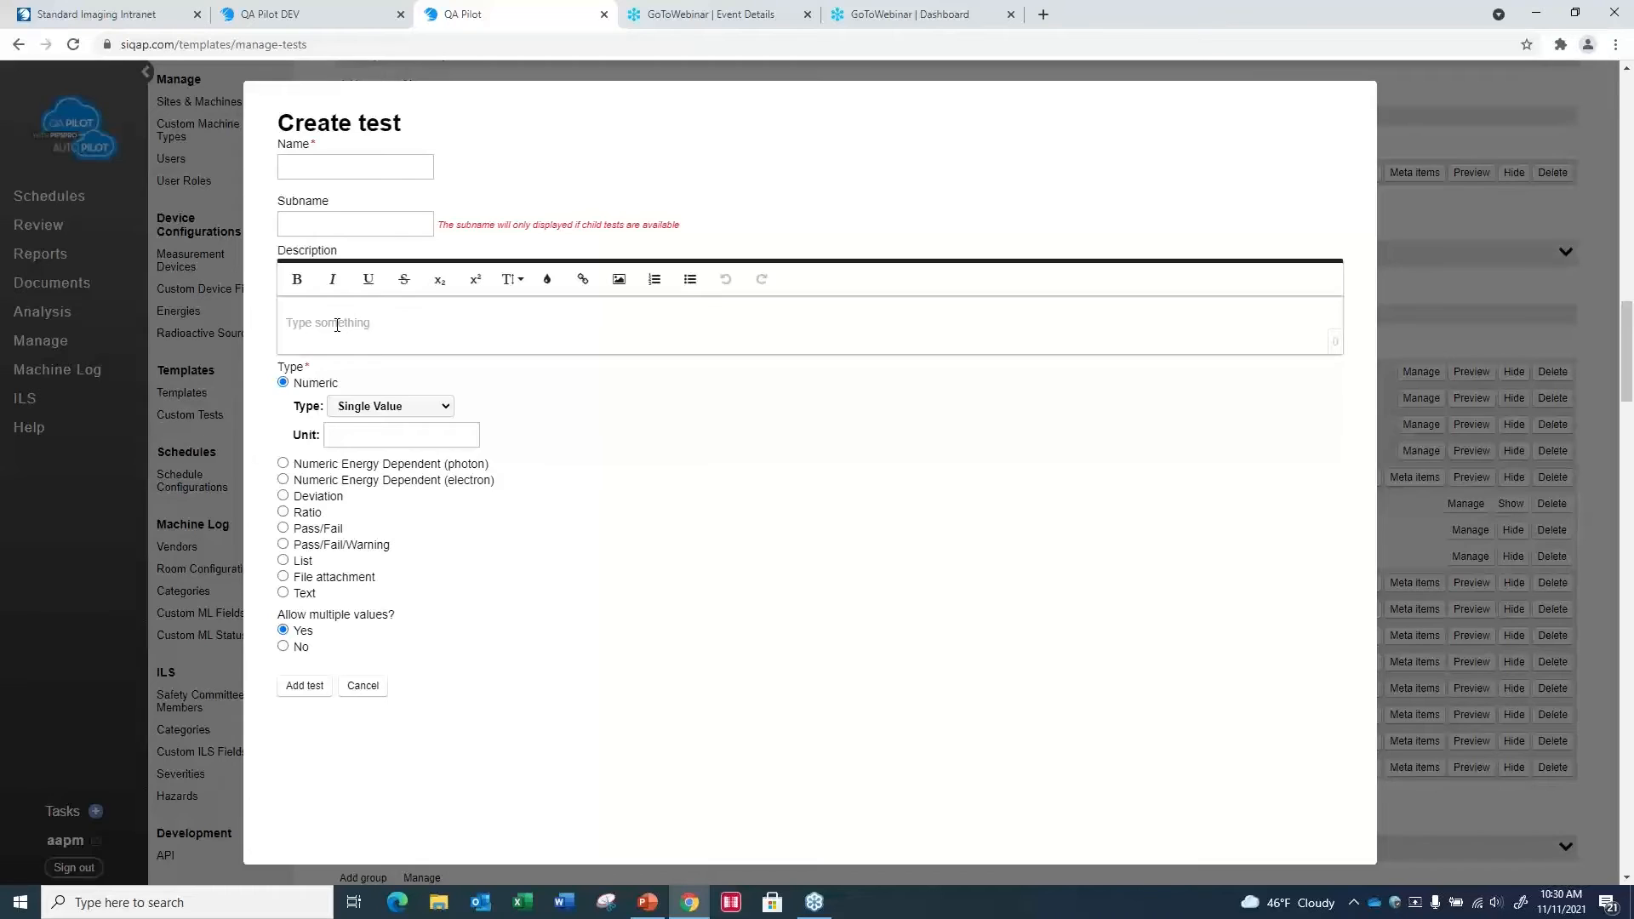
left_click(446, 413)
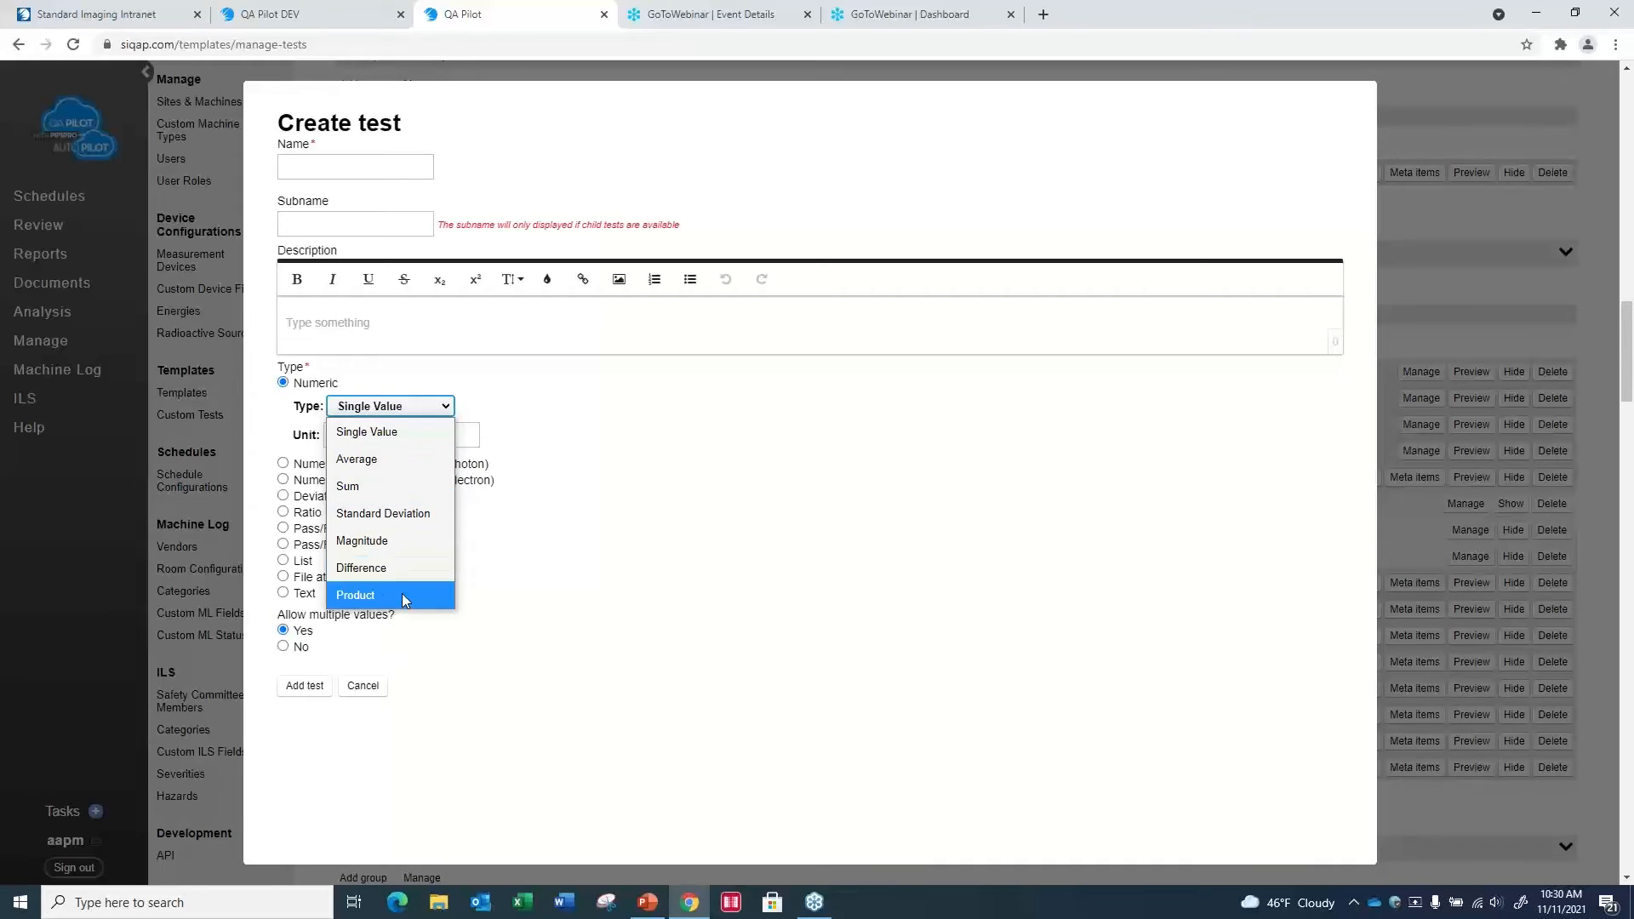
left_click(547, 595)
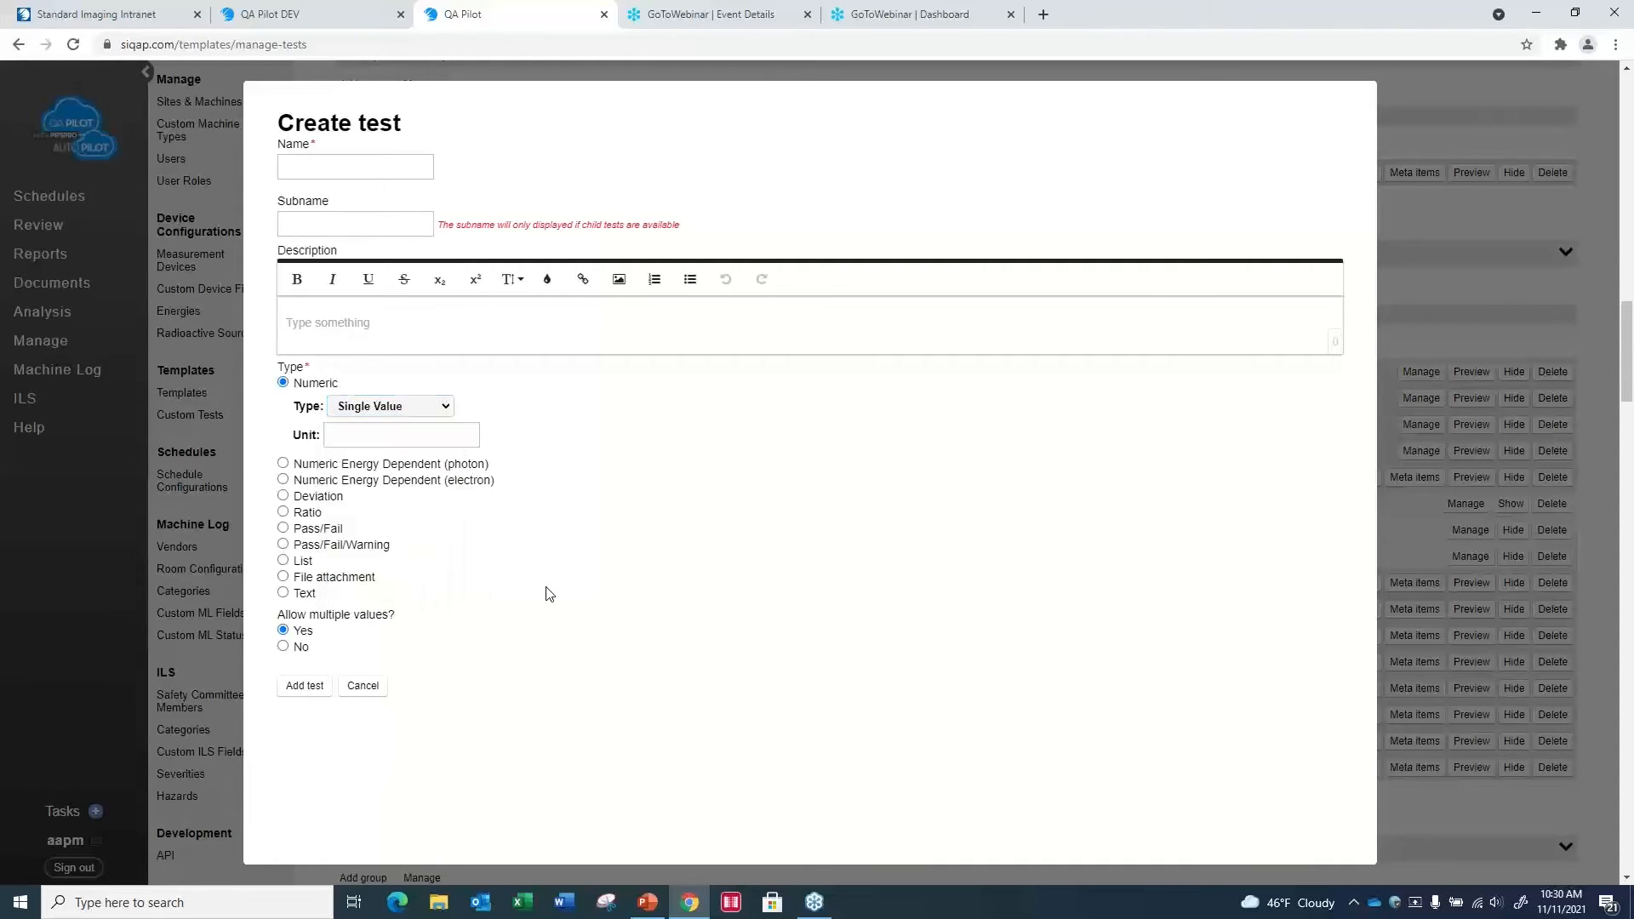
left_click(284, 497)
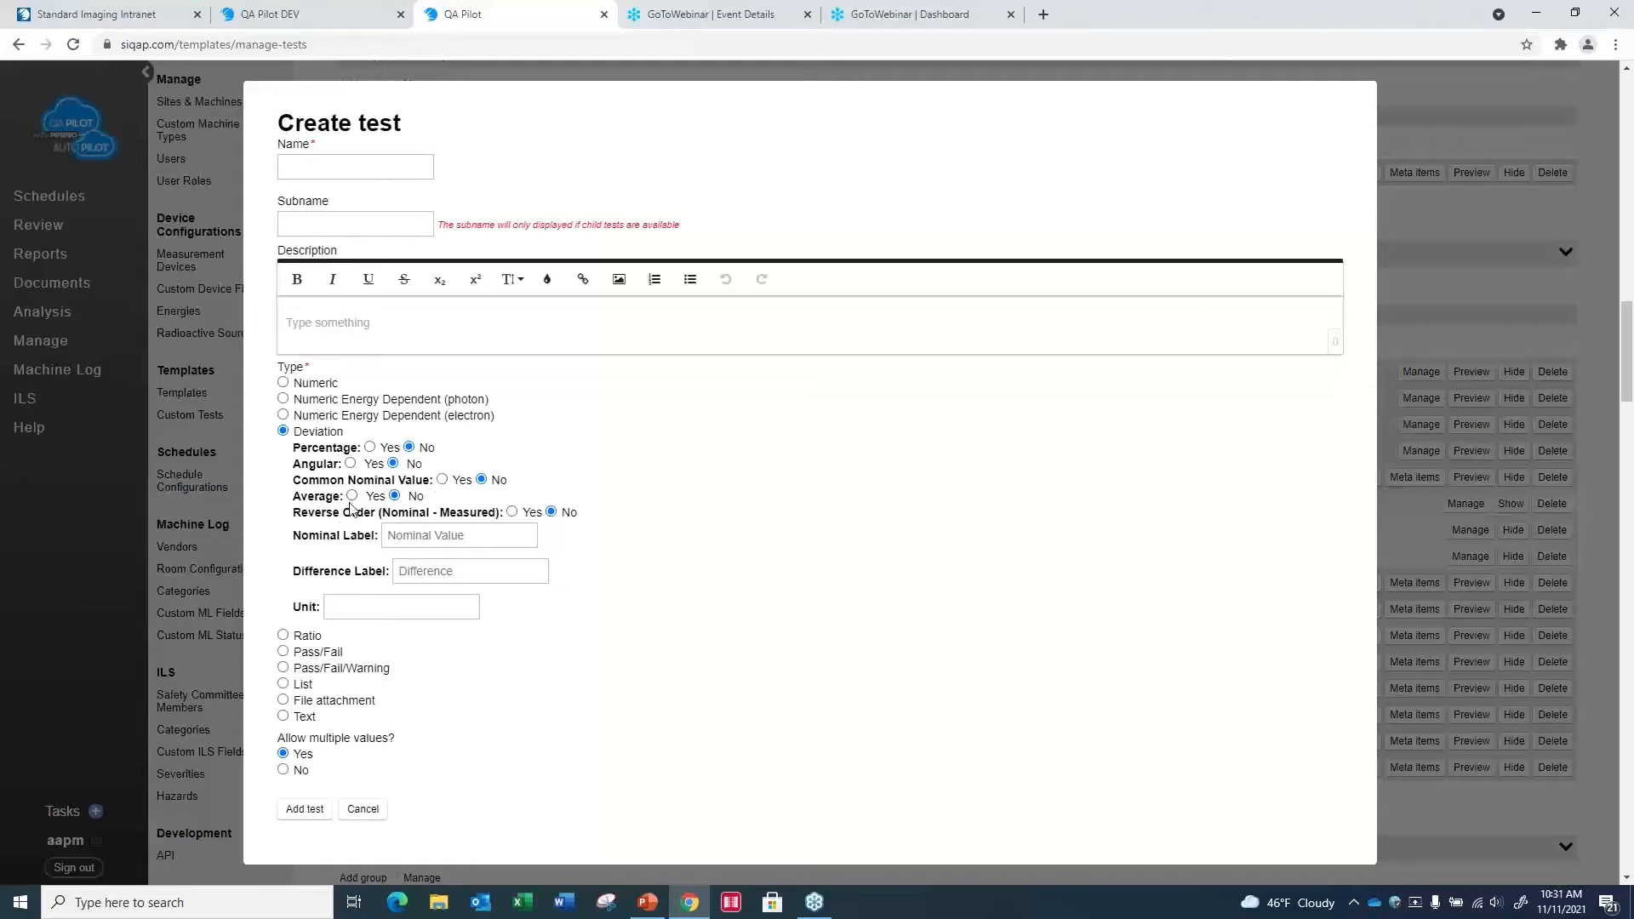
left_click(283, 635)
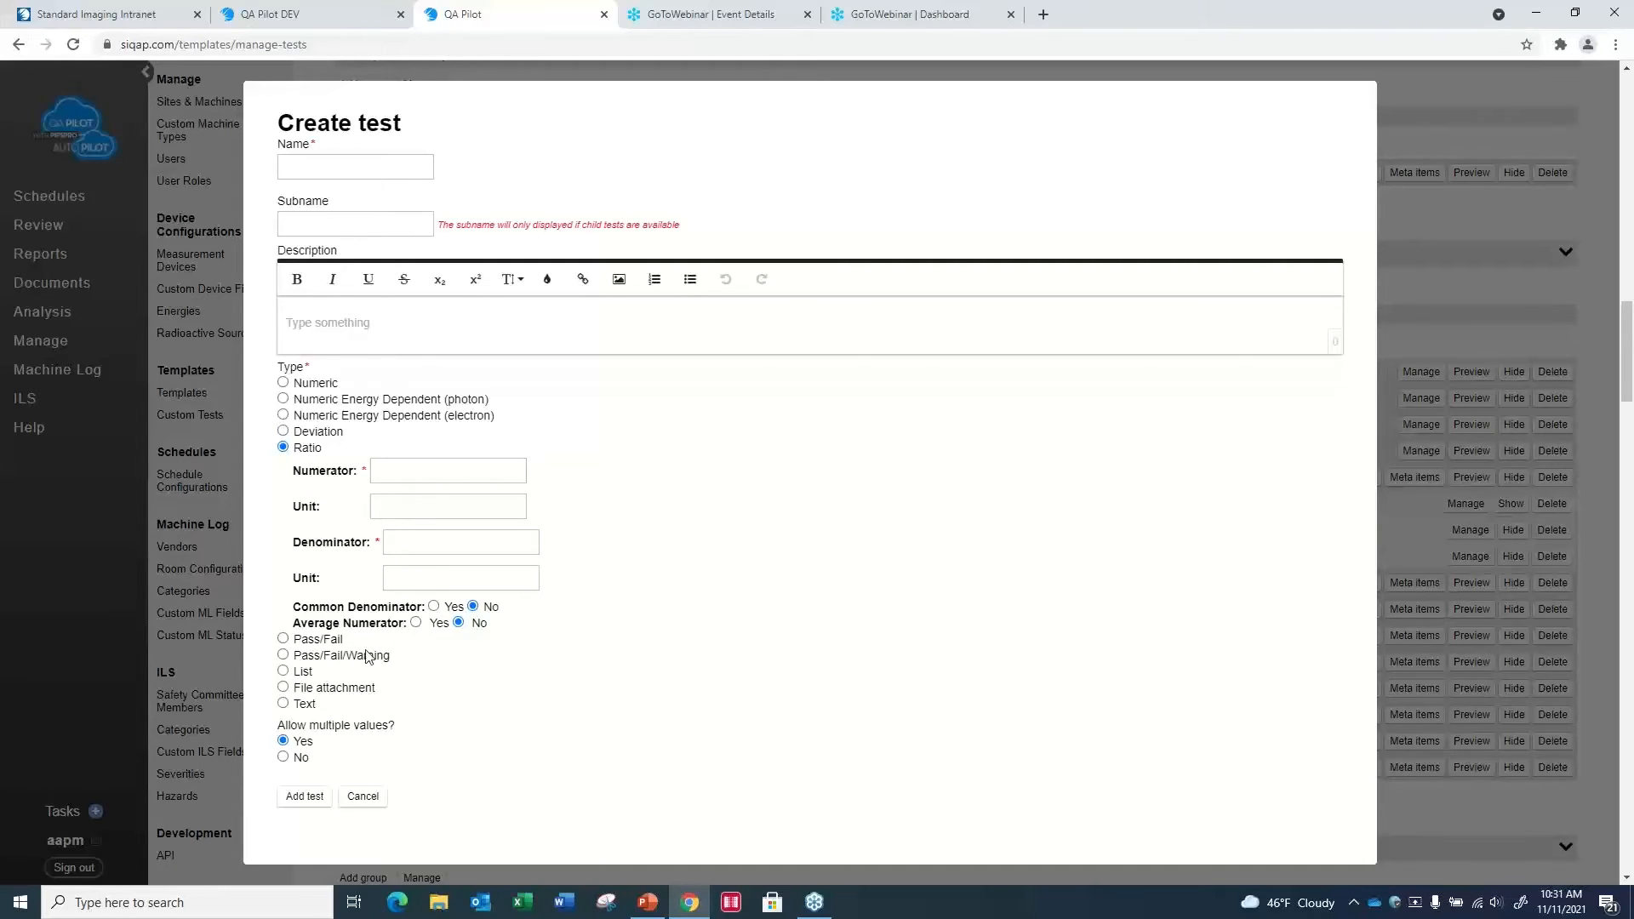
left_click(283, 640)
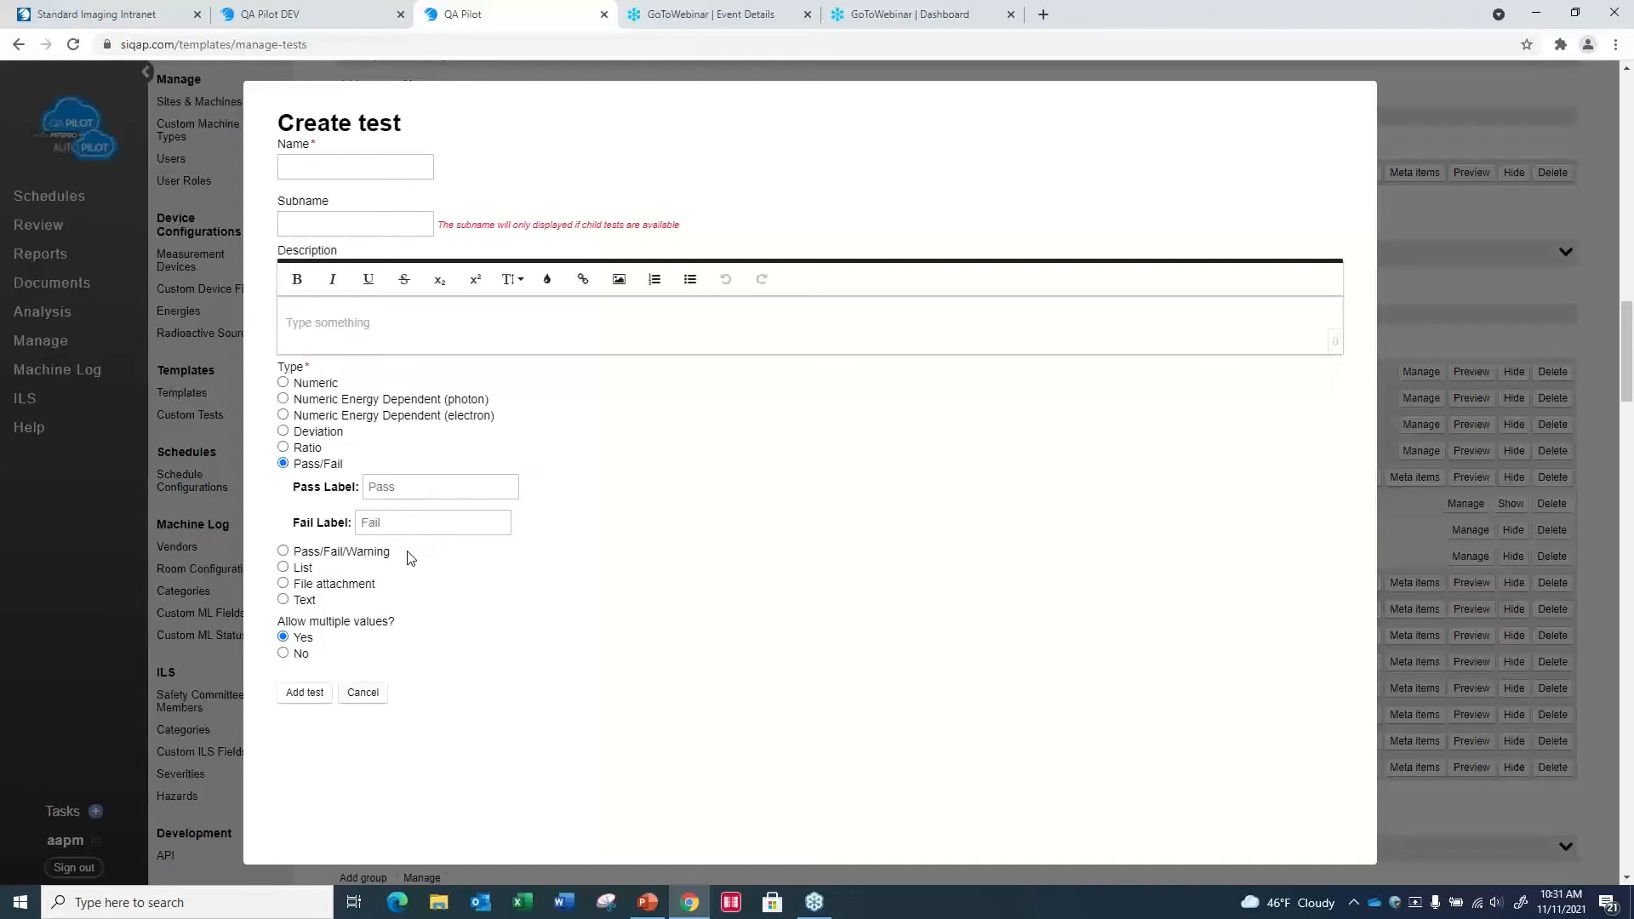
left_click(284, 587)
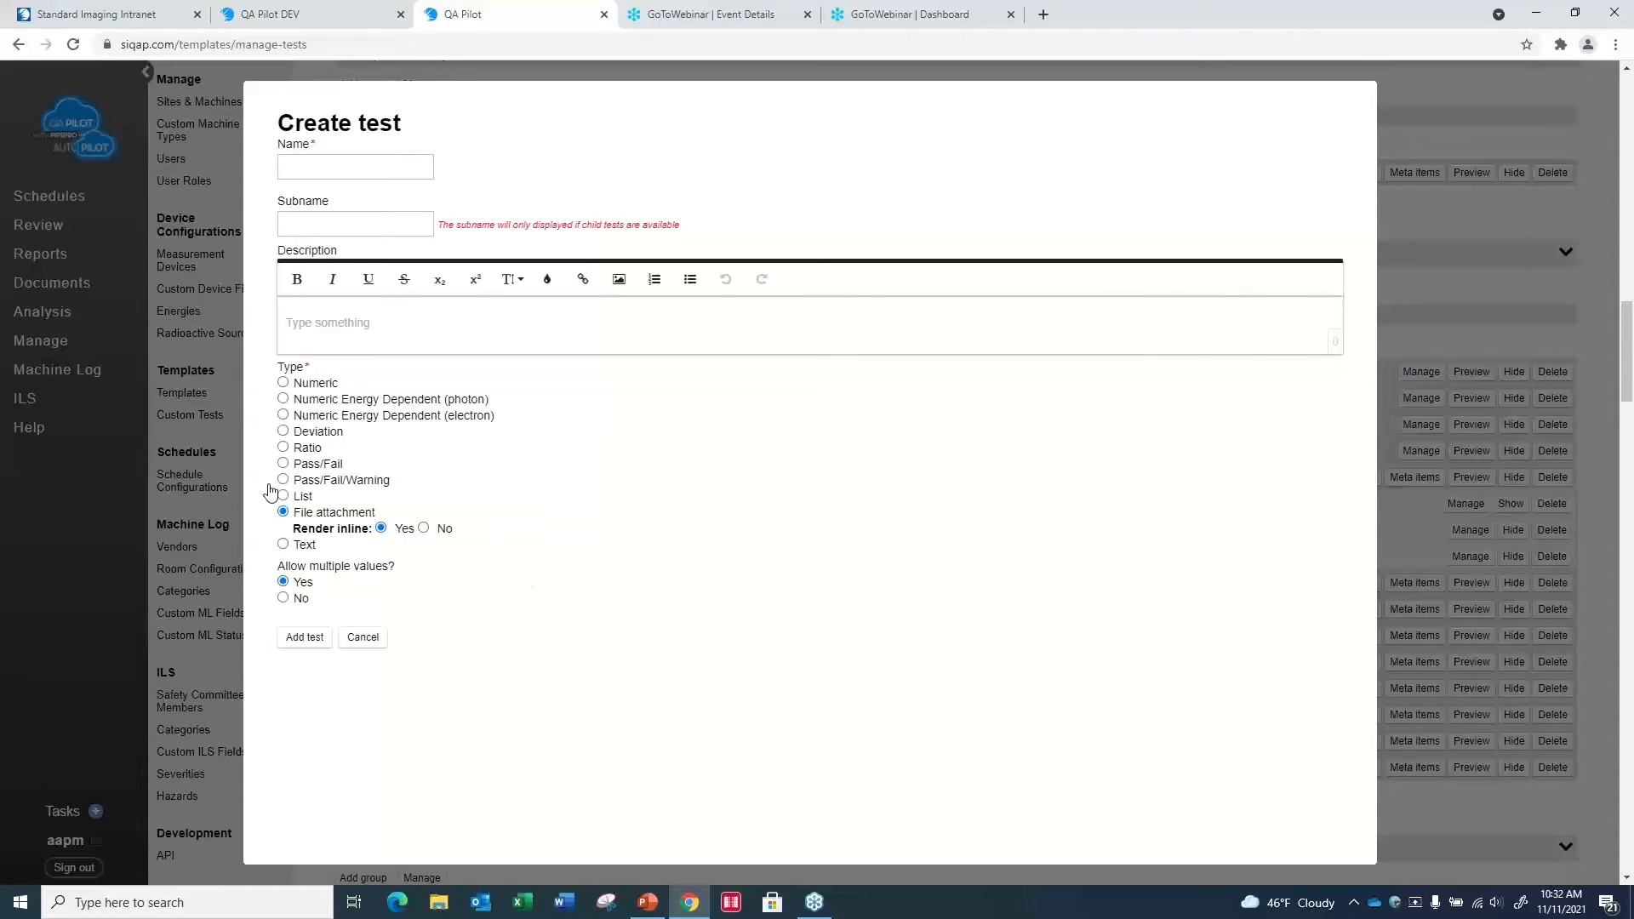
left_click(361, 635)
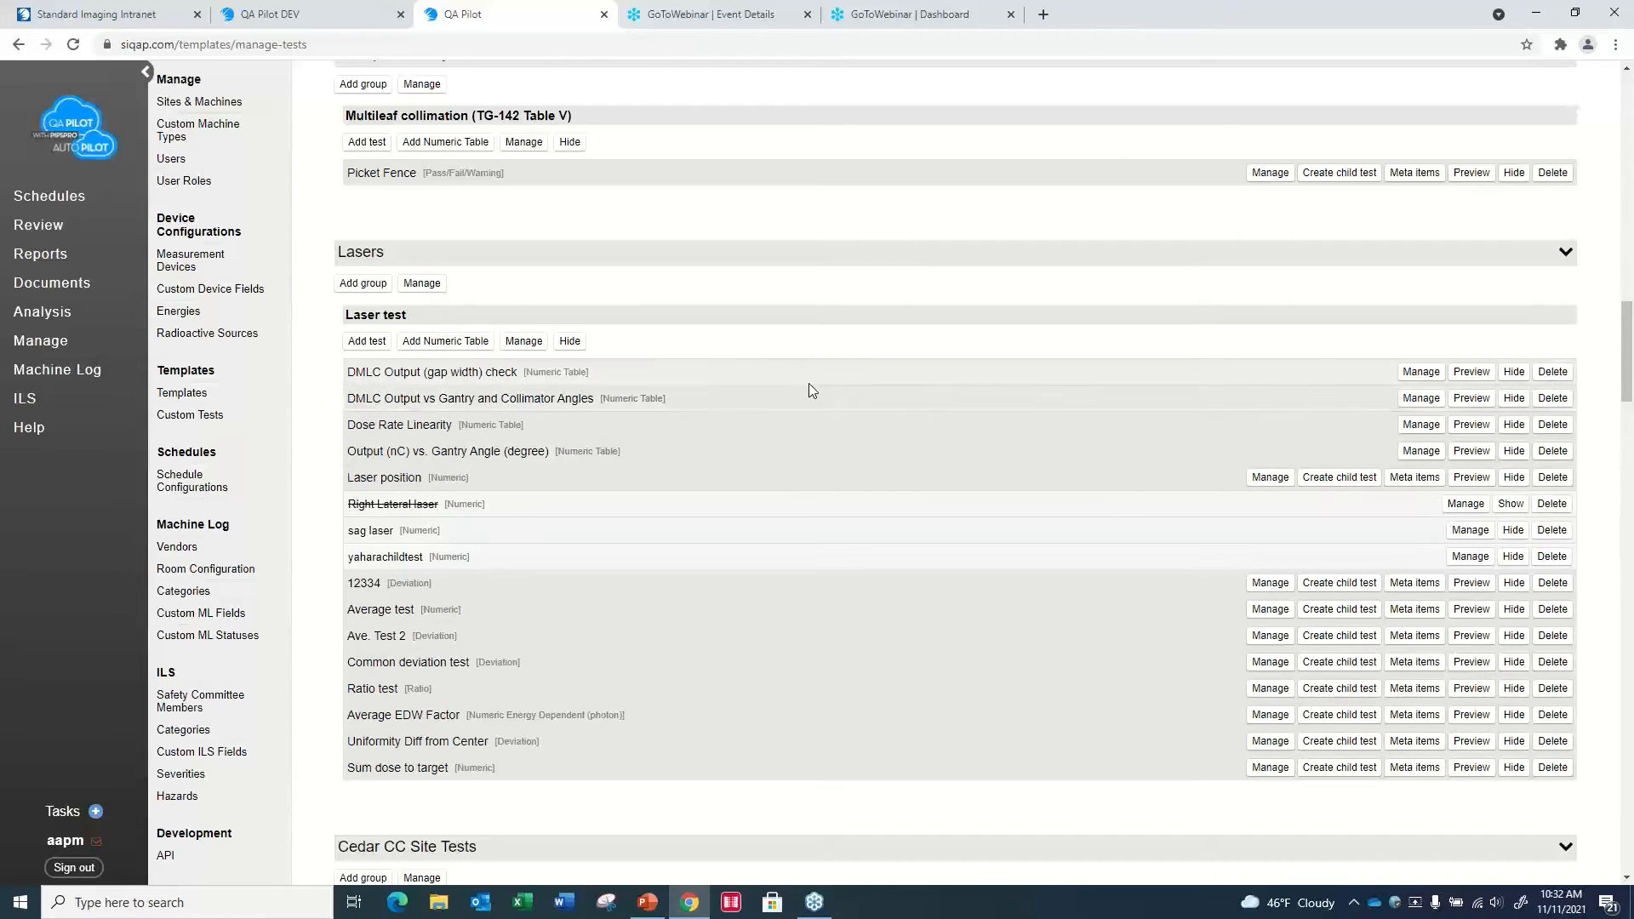
- Preview the DMLC Output vs Gantry and Collimator Angles numeric table and close the preview
left_click(1474, 400)
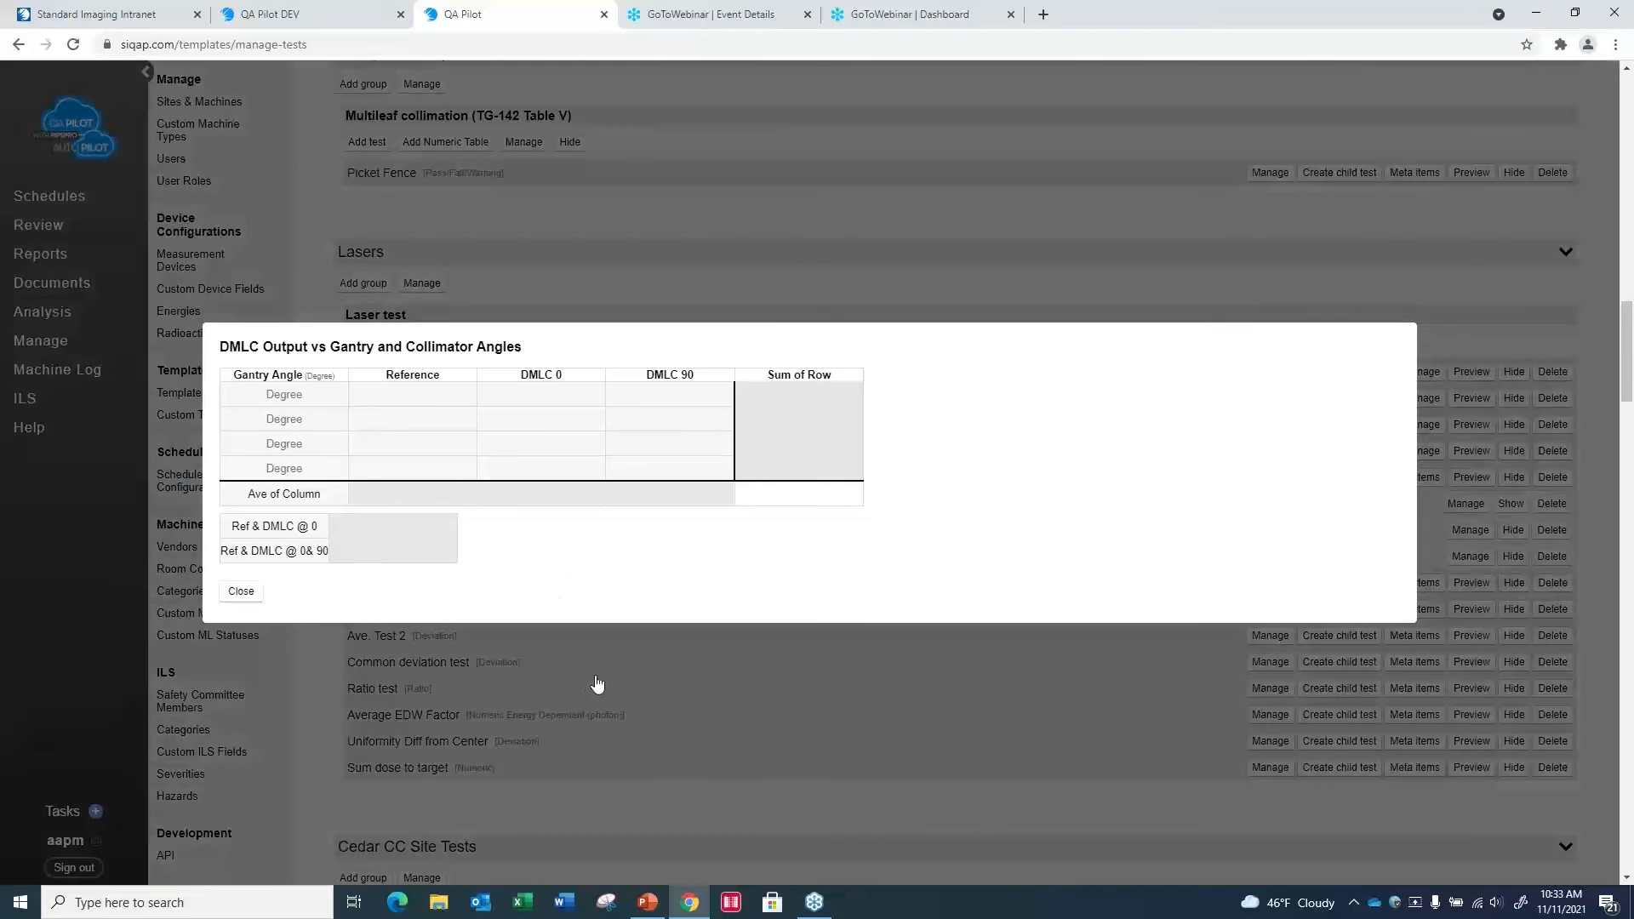
left_click(58, 606)
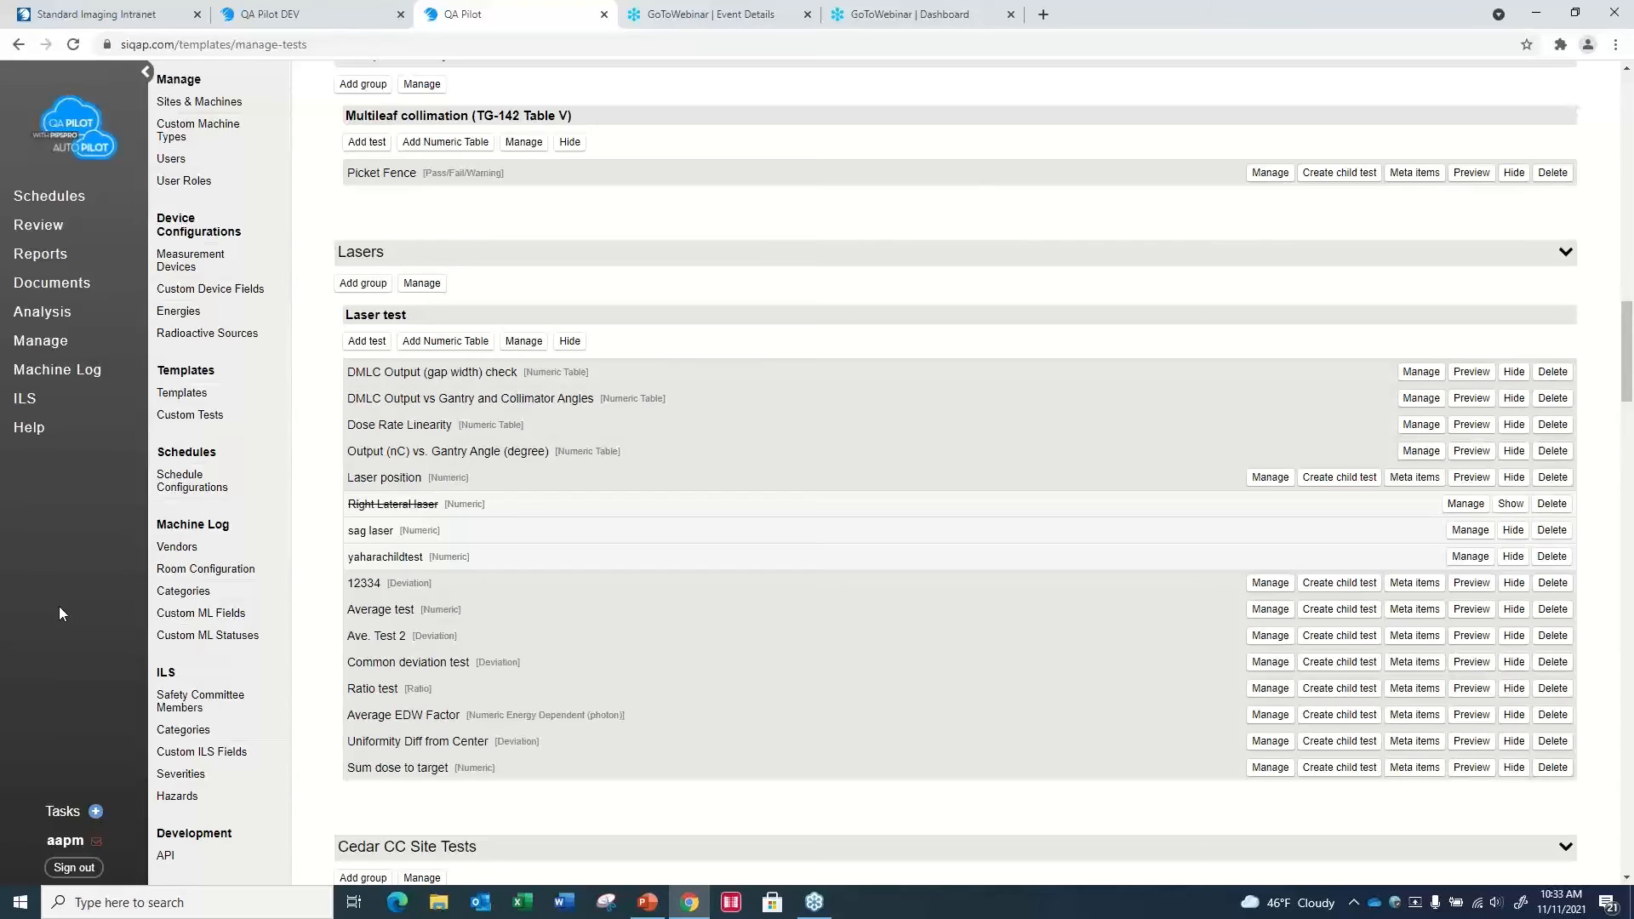
- In the document repository, examine the new-version form and the required sign-off options for Imaging Phantoms for PIPSPro
left_click(54, 293)
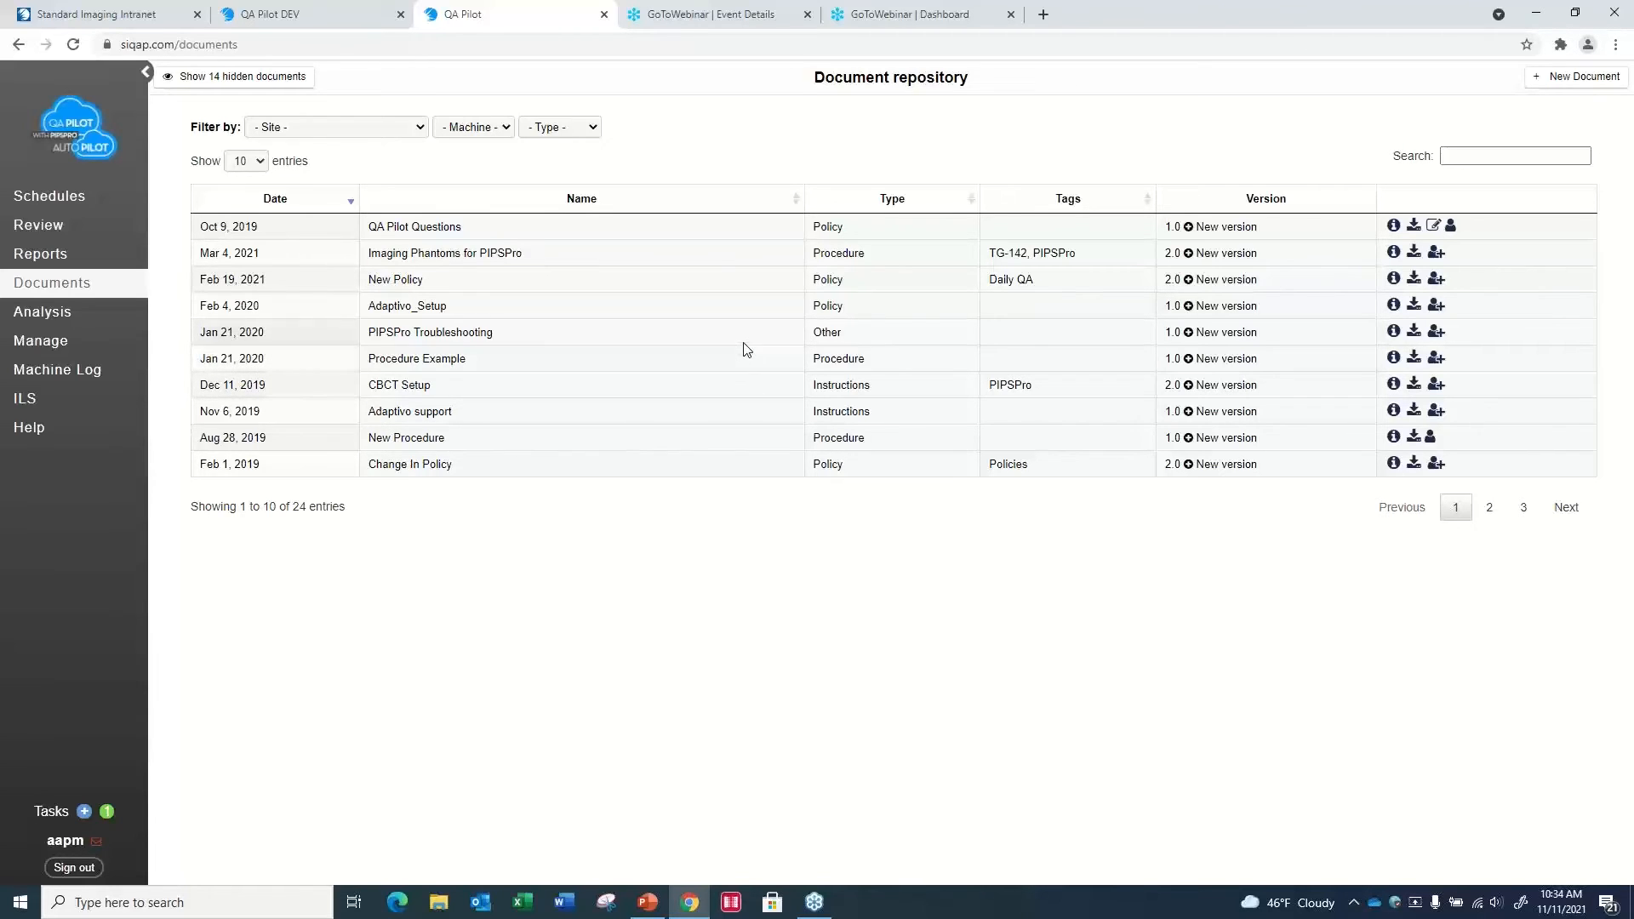
left_click(1192, 257)
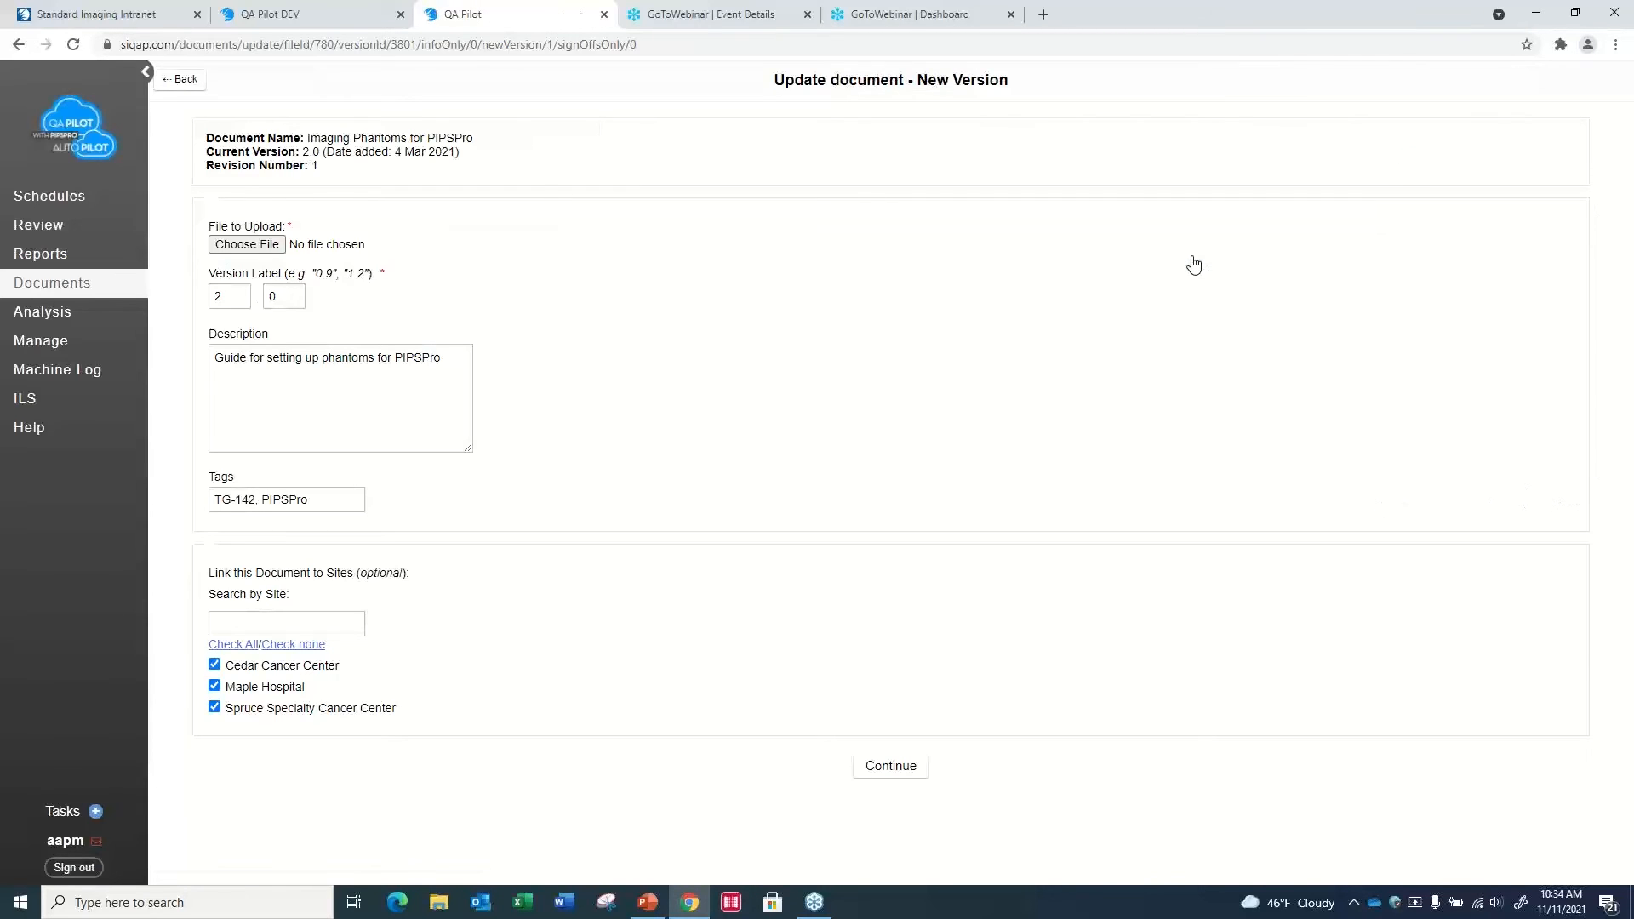
left_click(175, 84)
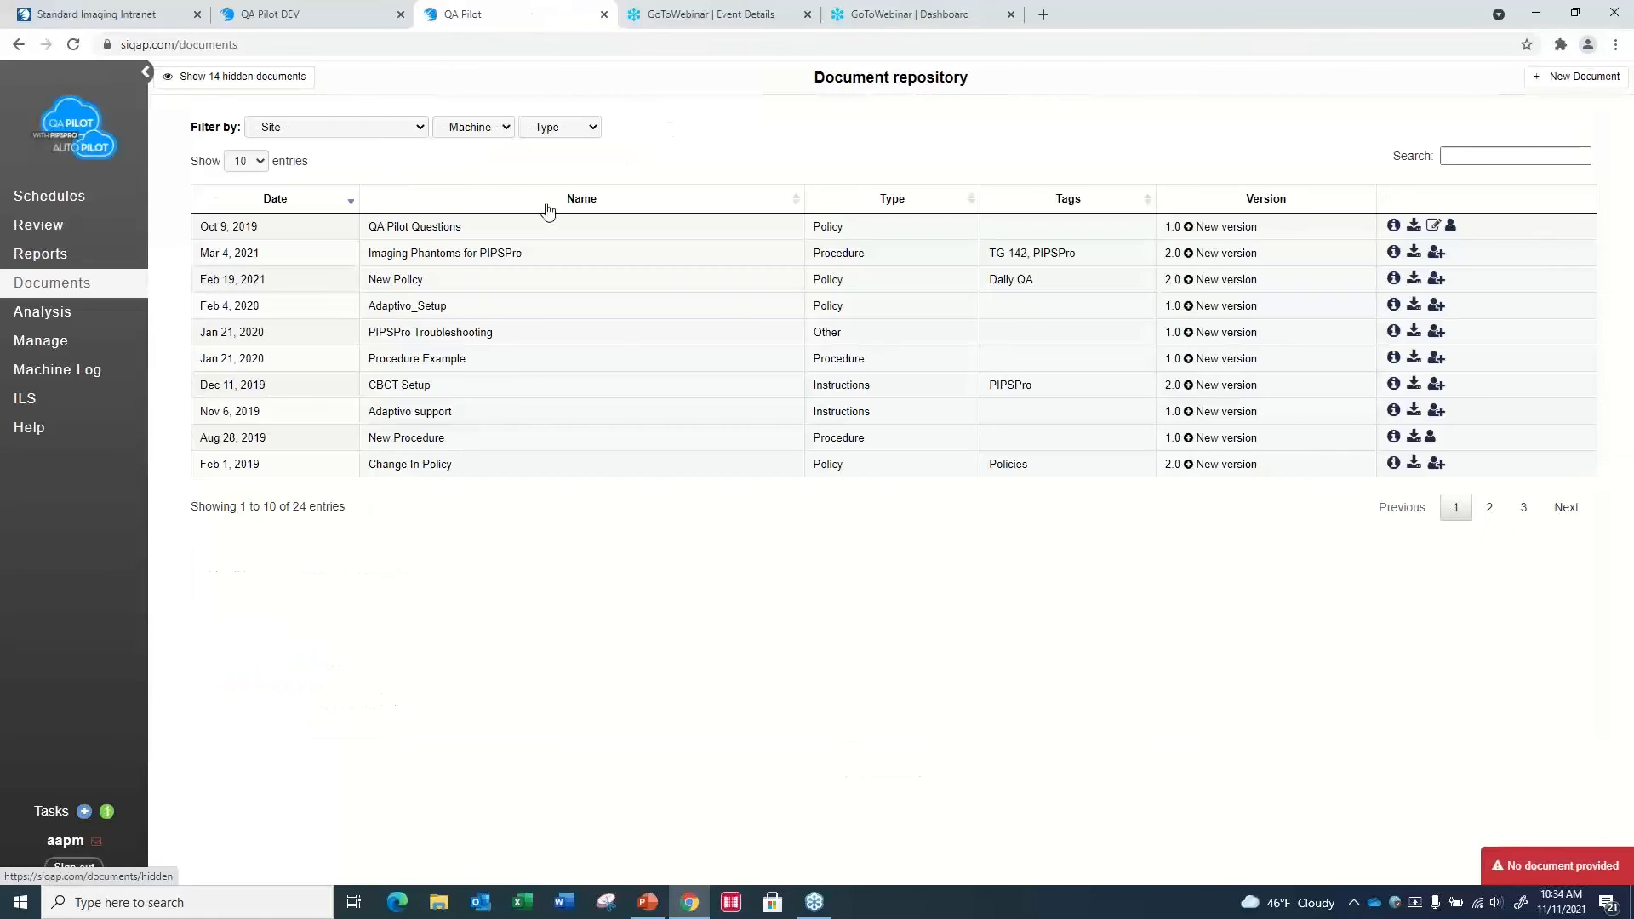
left_click(1435, 254)
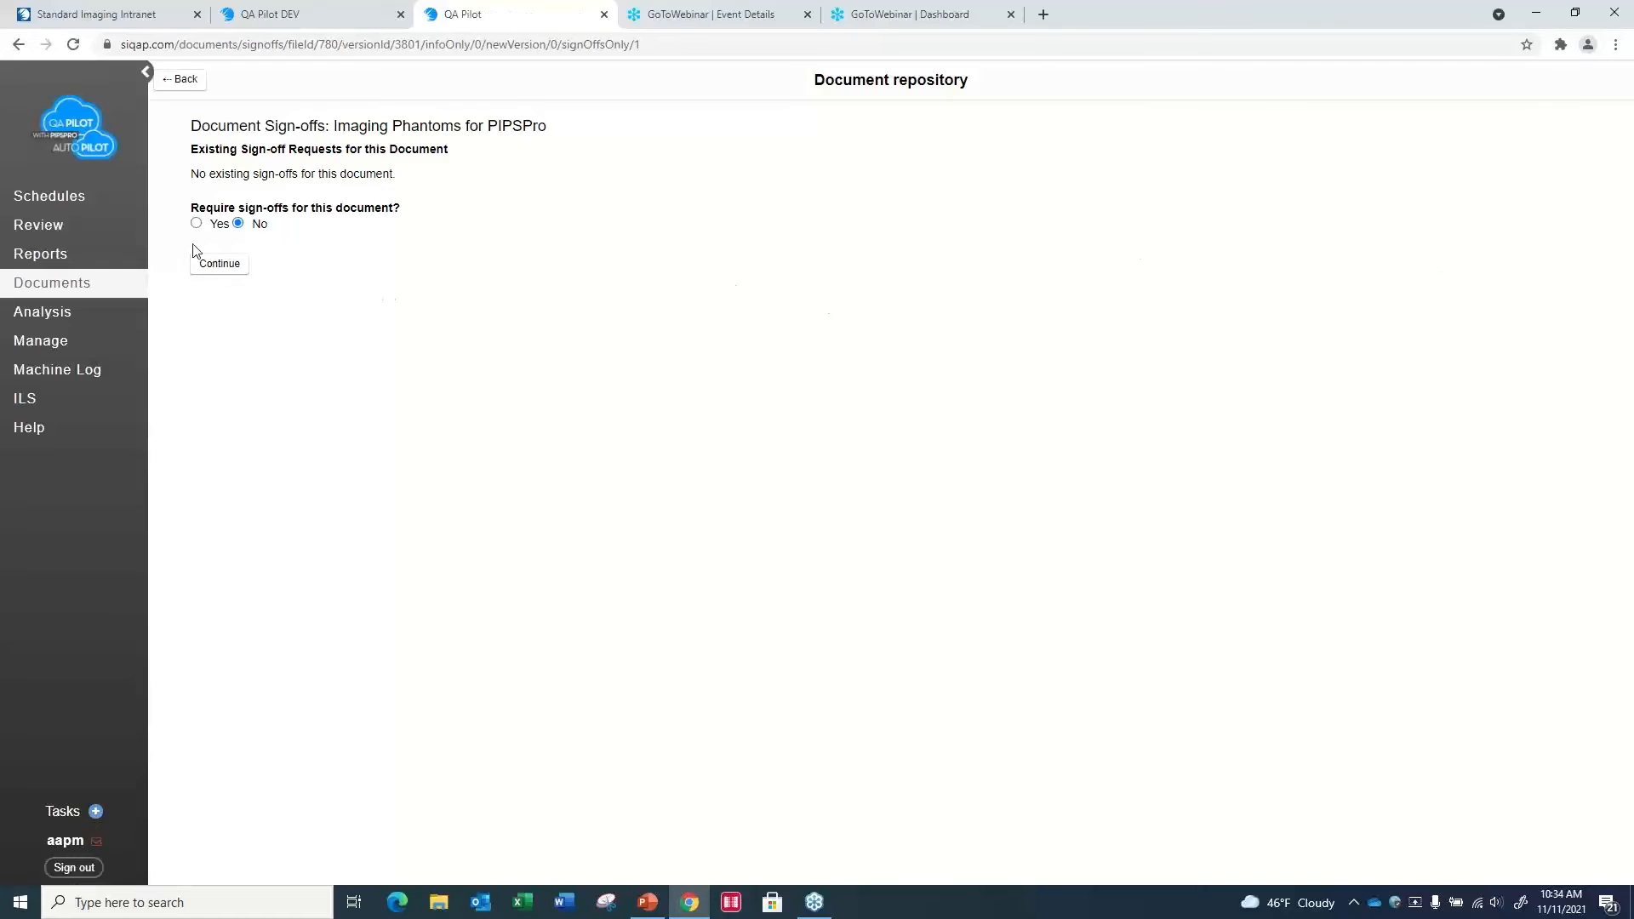
left_click(198, 224)
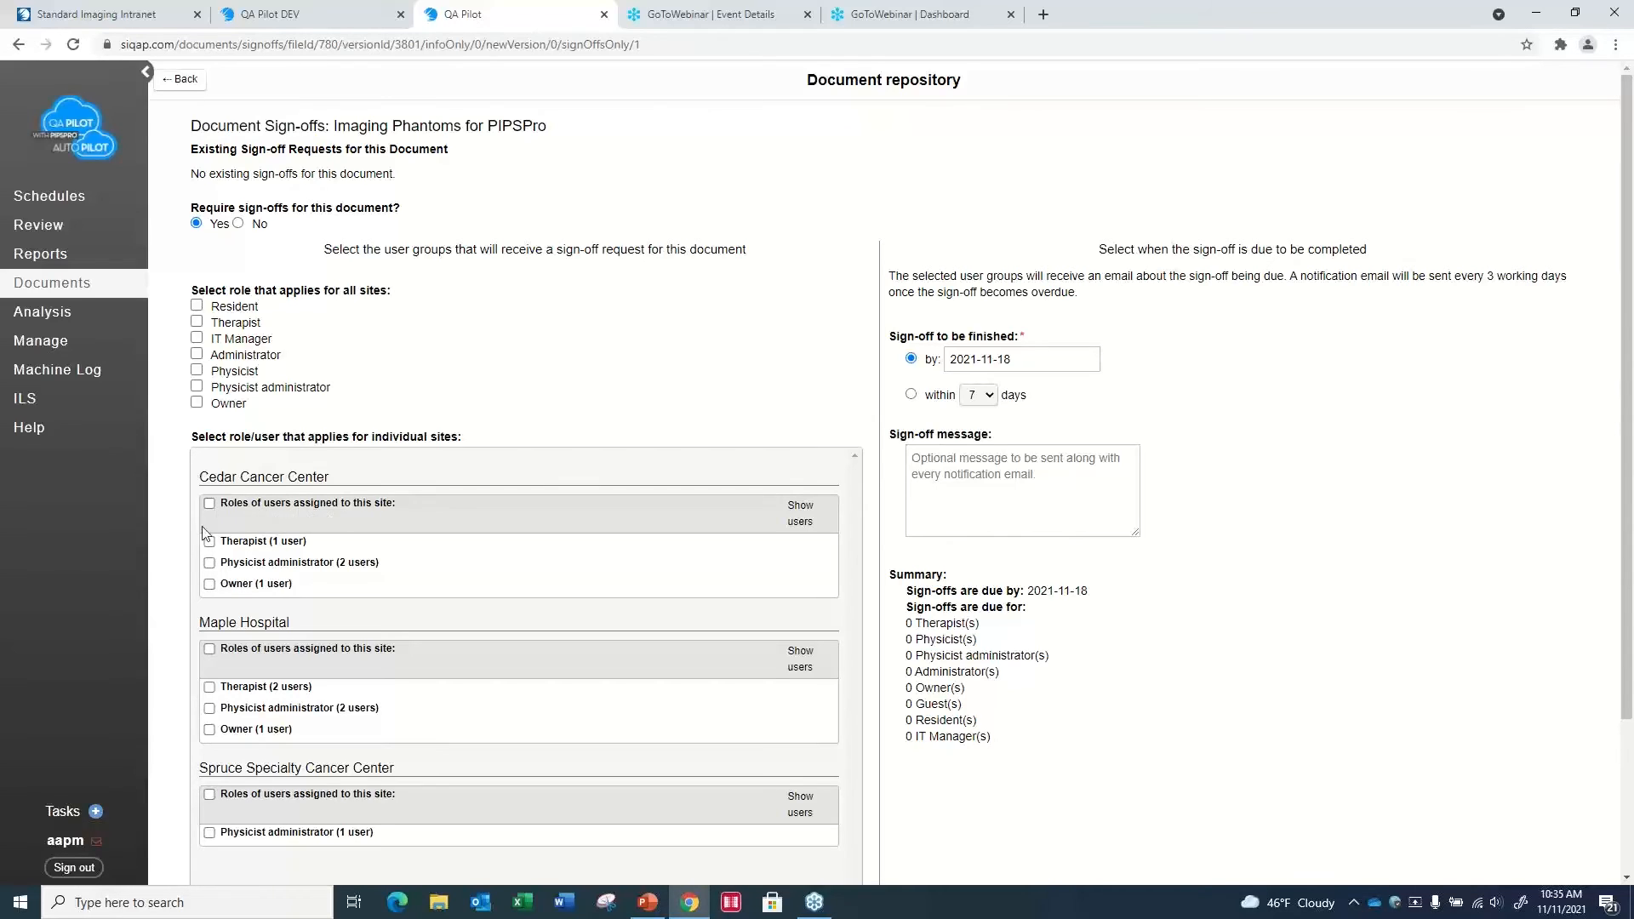
- Open the machine log entry form and examine its Room Equipment choices and the downtime fields offered when Machine Down is Yes
left_click(36, 381)
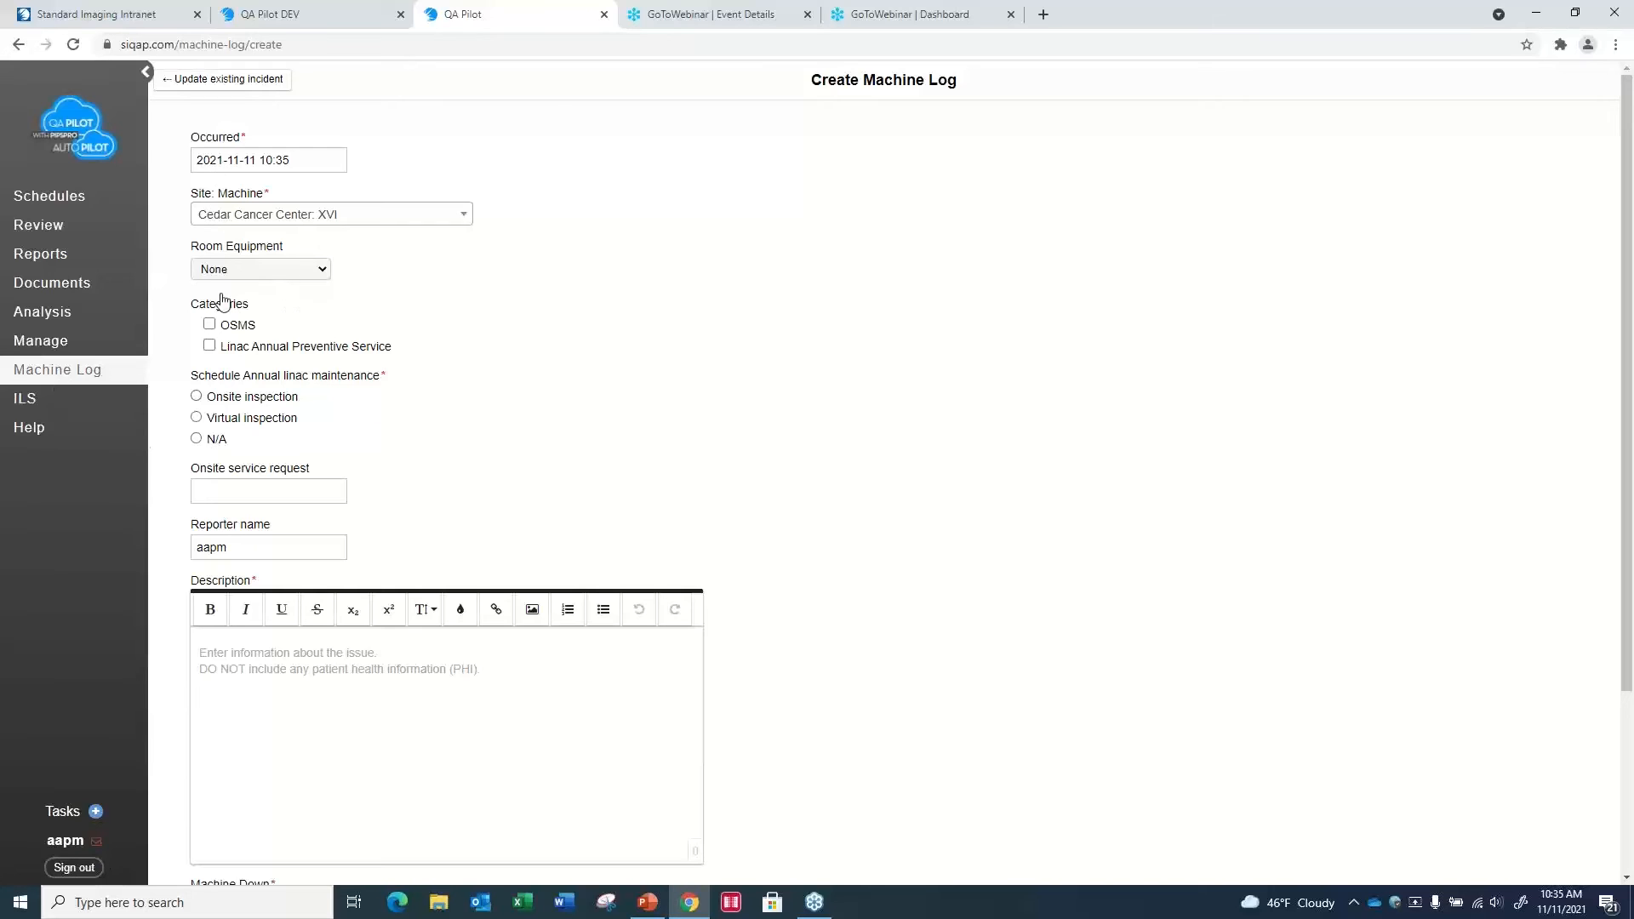
left_click(323, 271)
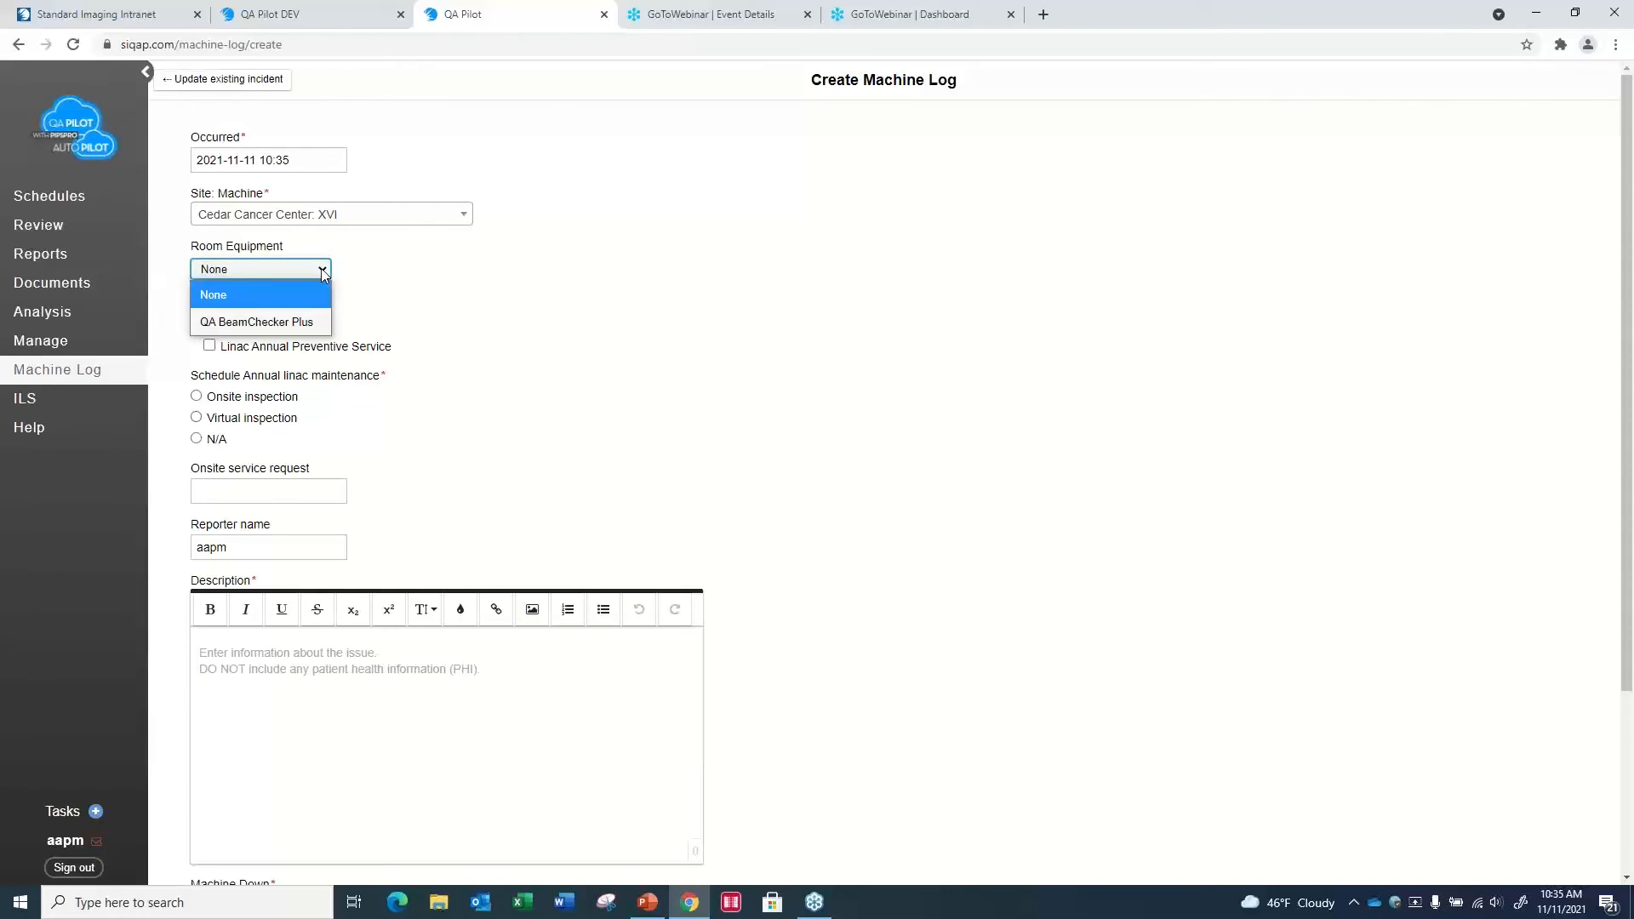
left_click(463, 289)
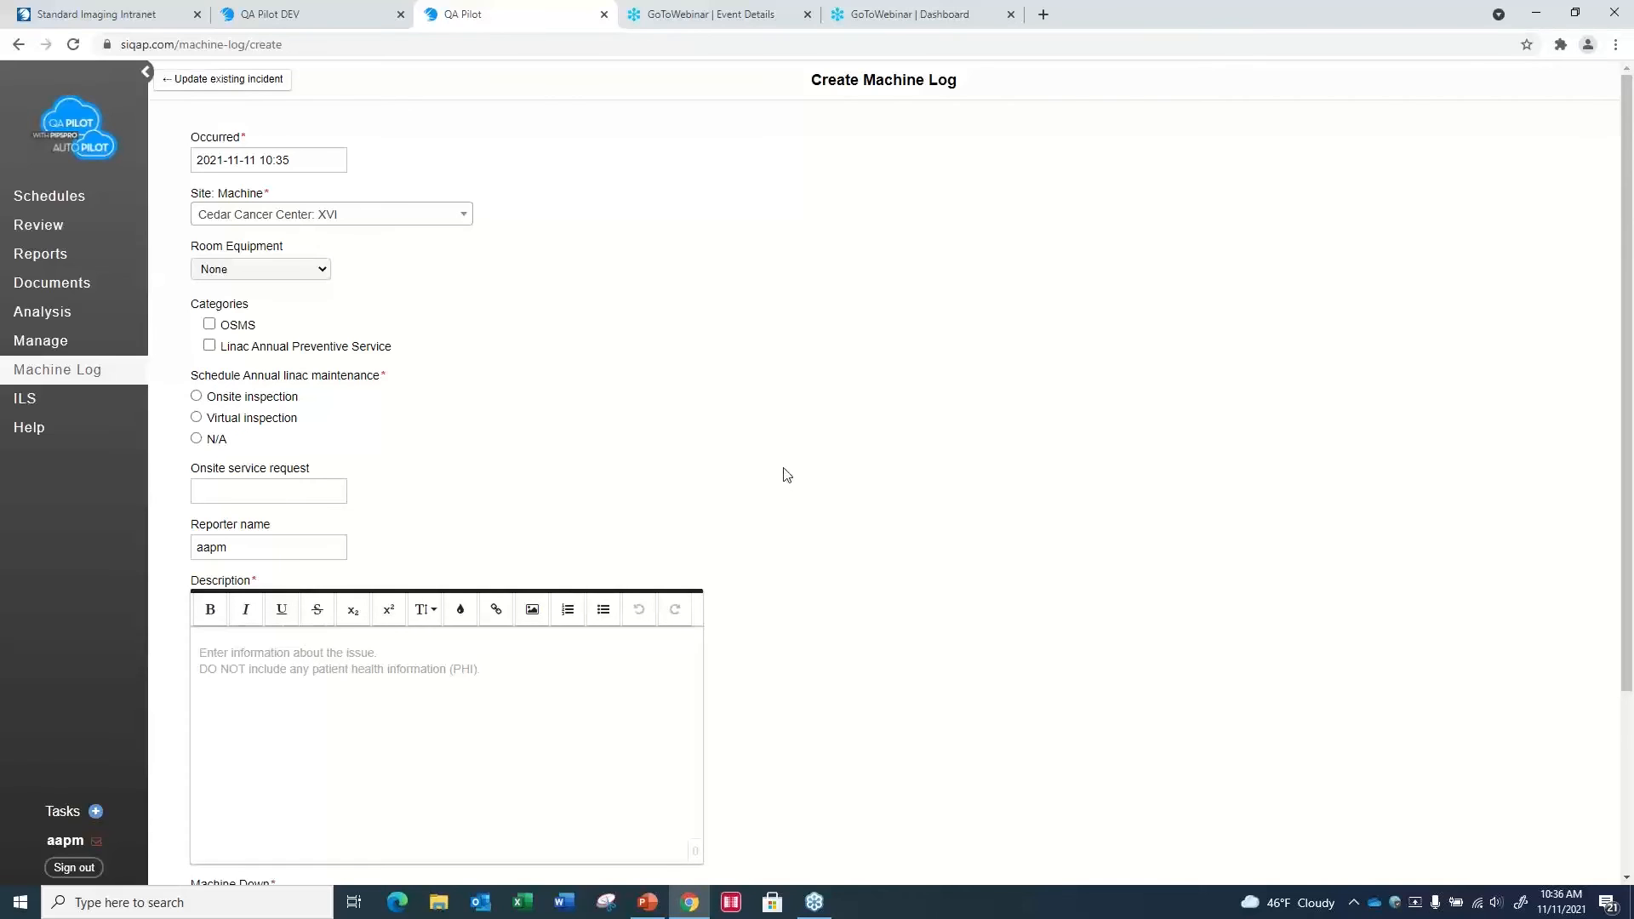
left_click_drag(1627, 640, 1613, 890)
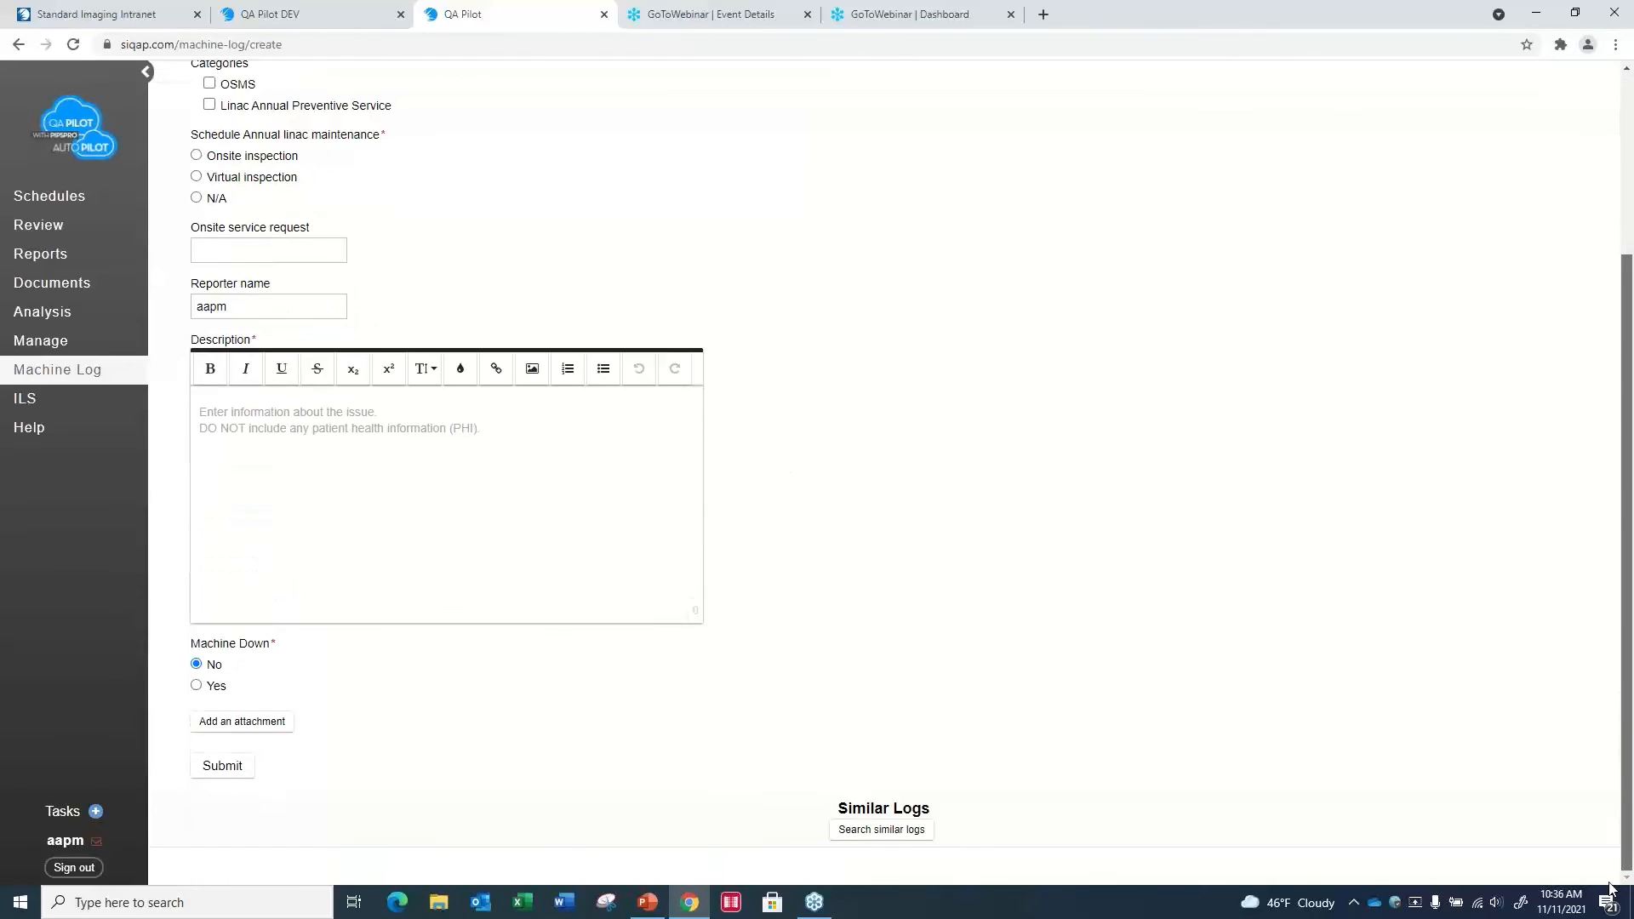
left_click(196, 686)
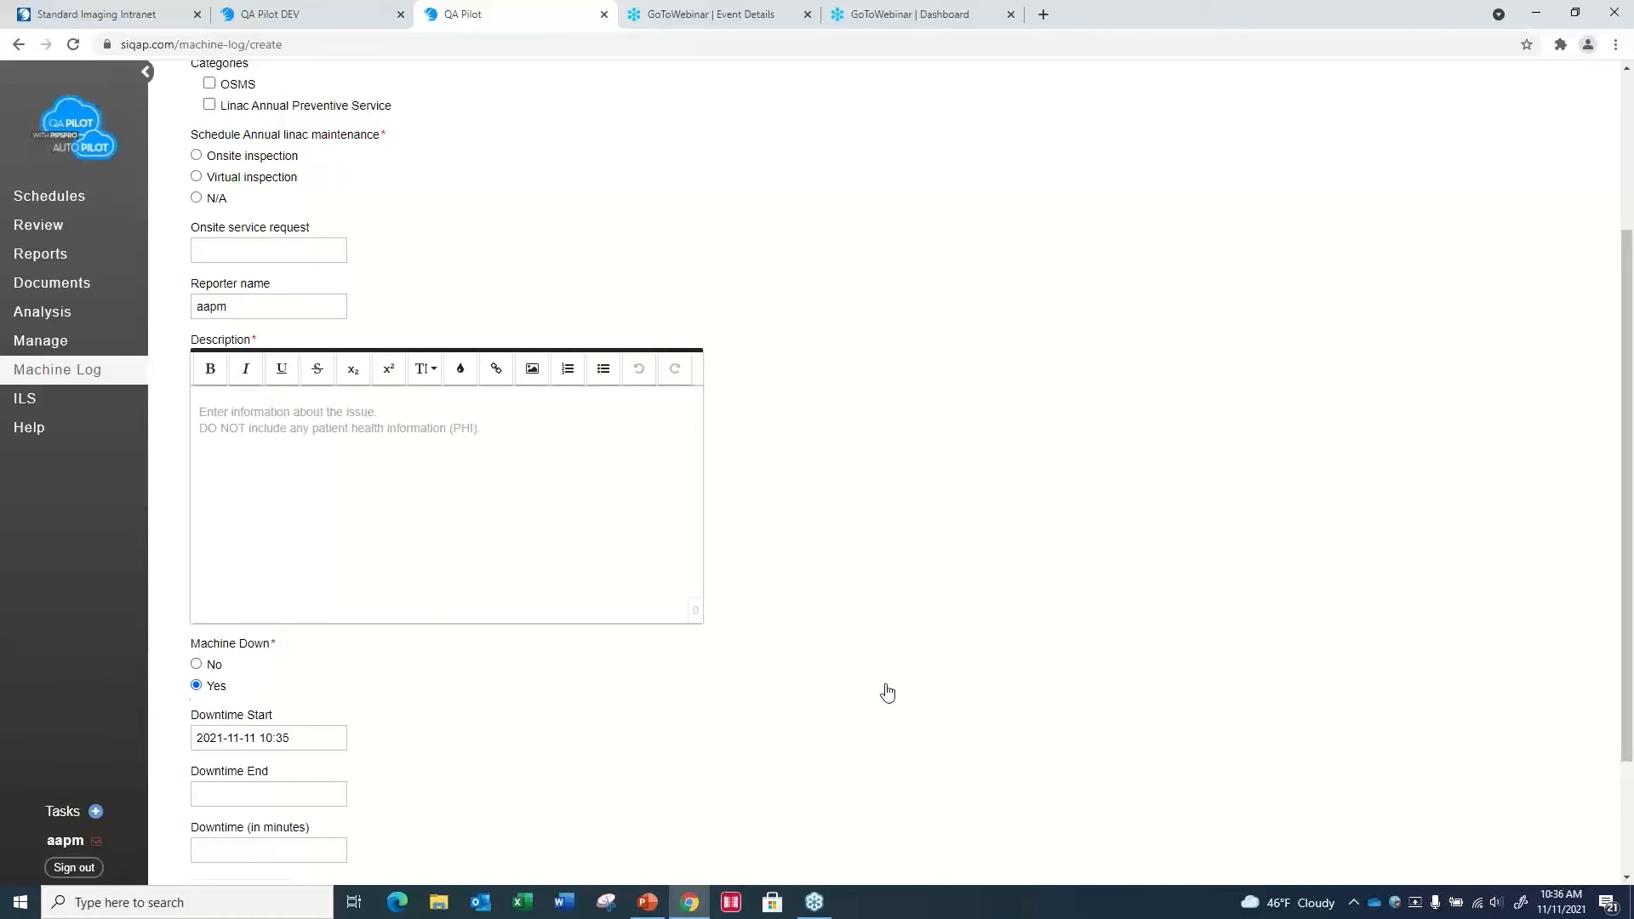
left_click_drag(1627, 585, 1609, 698)
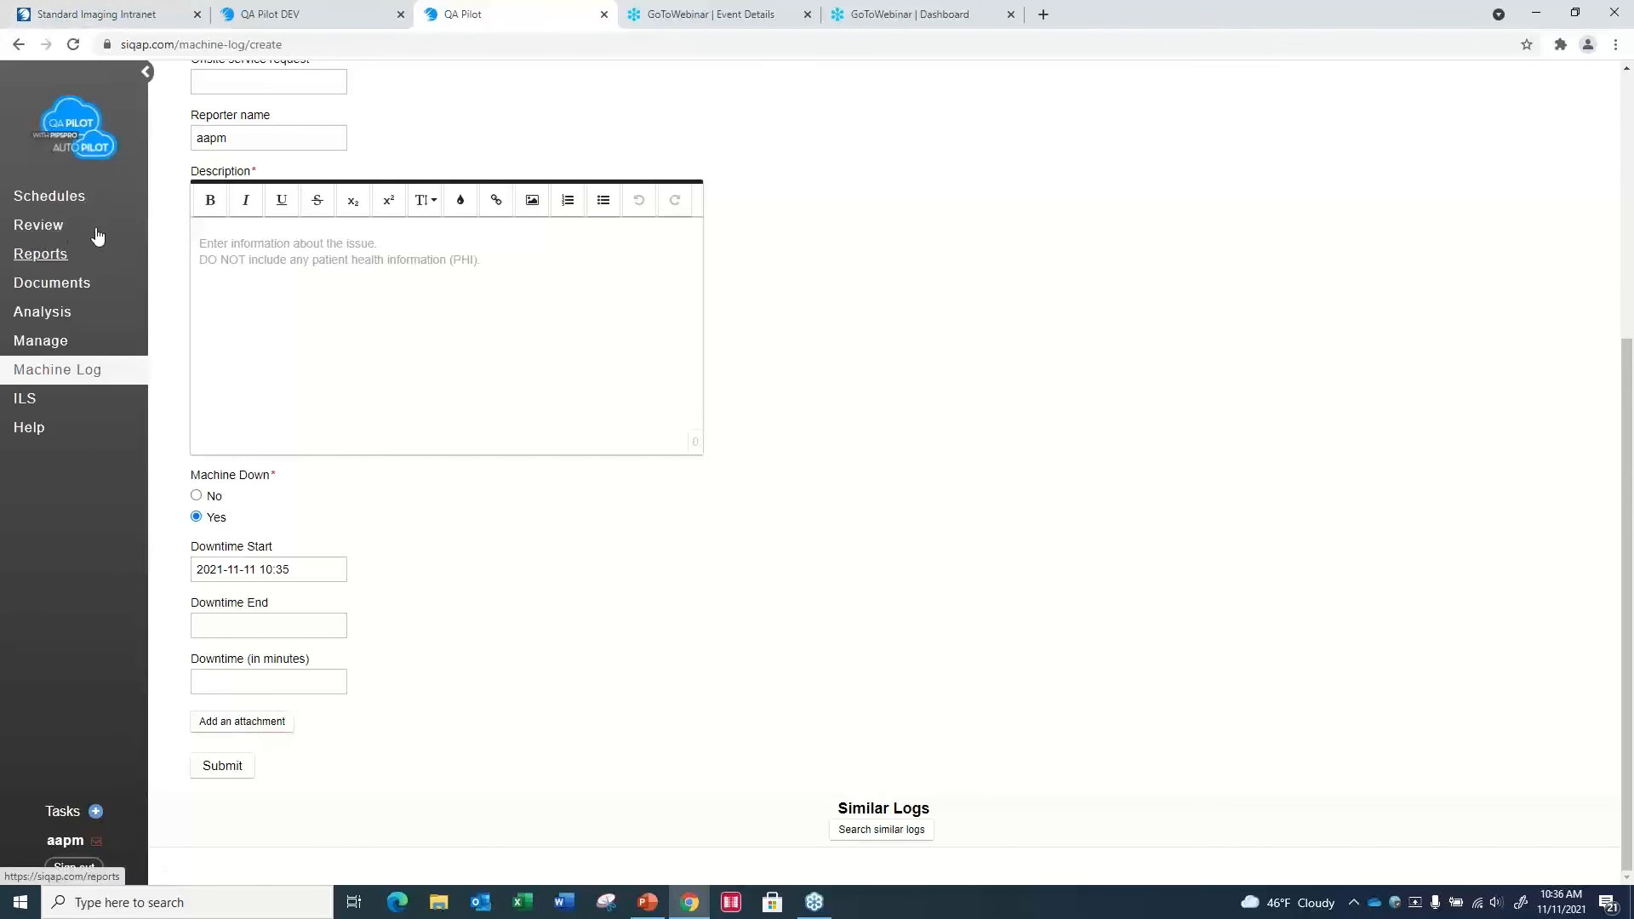
left_click_drag(1629, 672, 1555, 350)
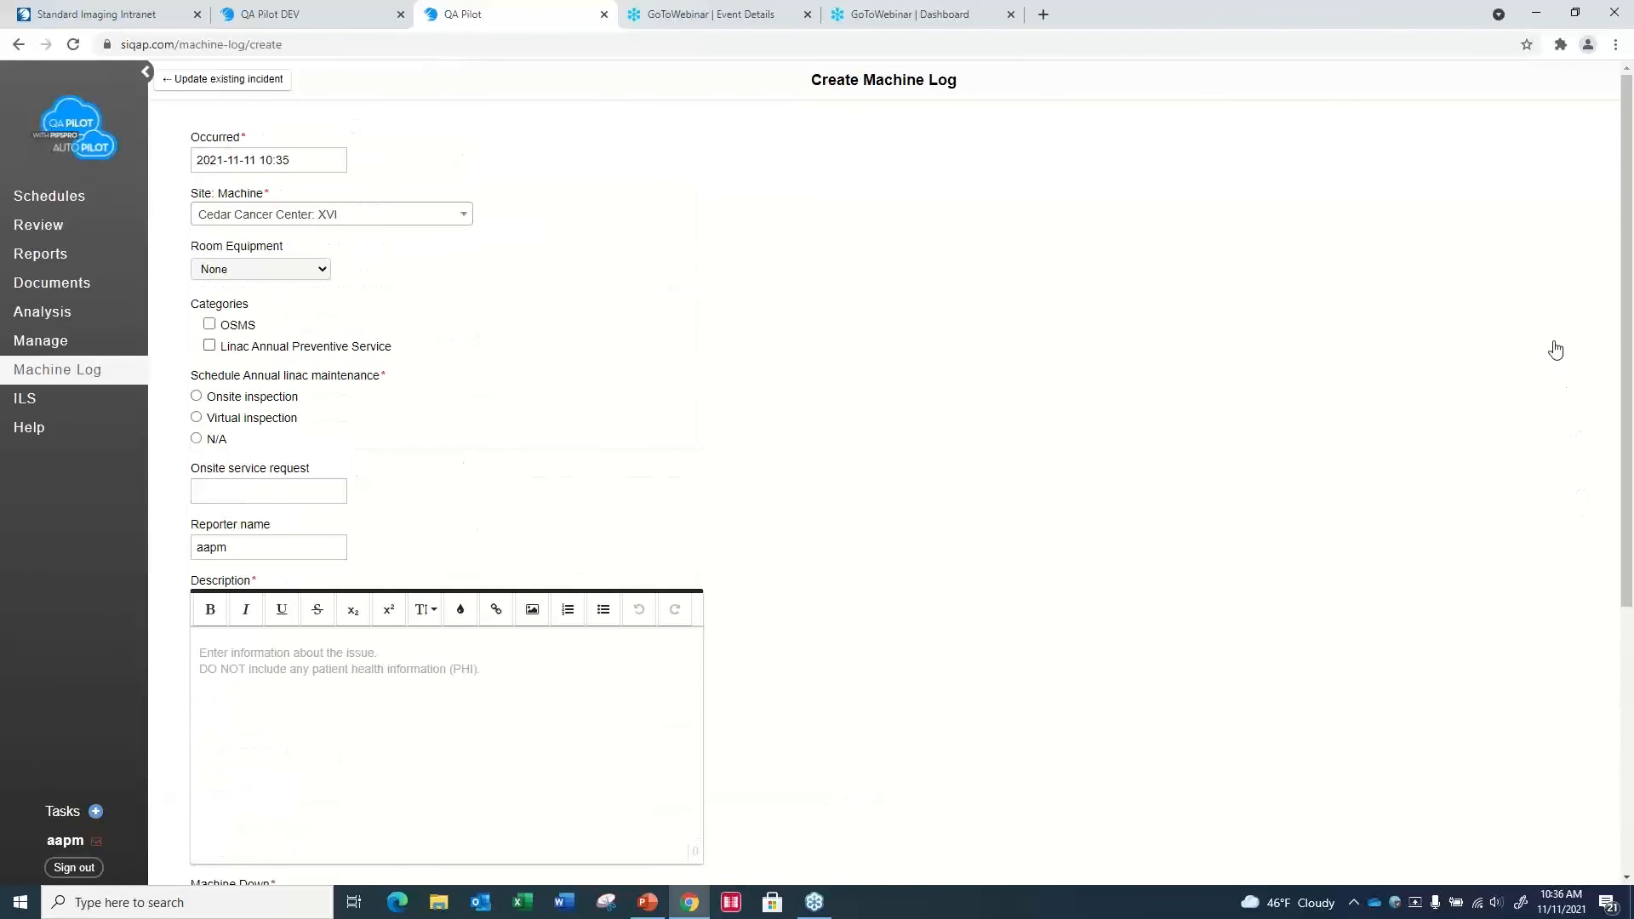
- Open the list of existing machine logs and filter it to the Maple Hospital site
left_click(242, 85)
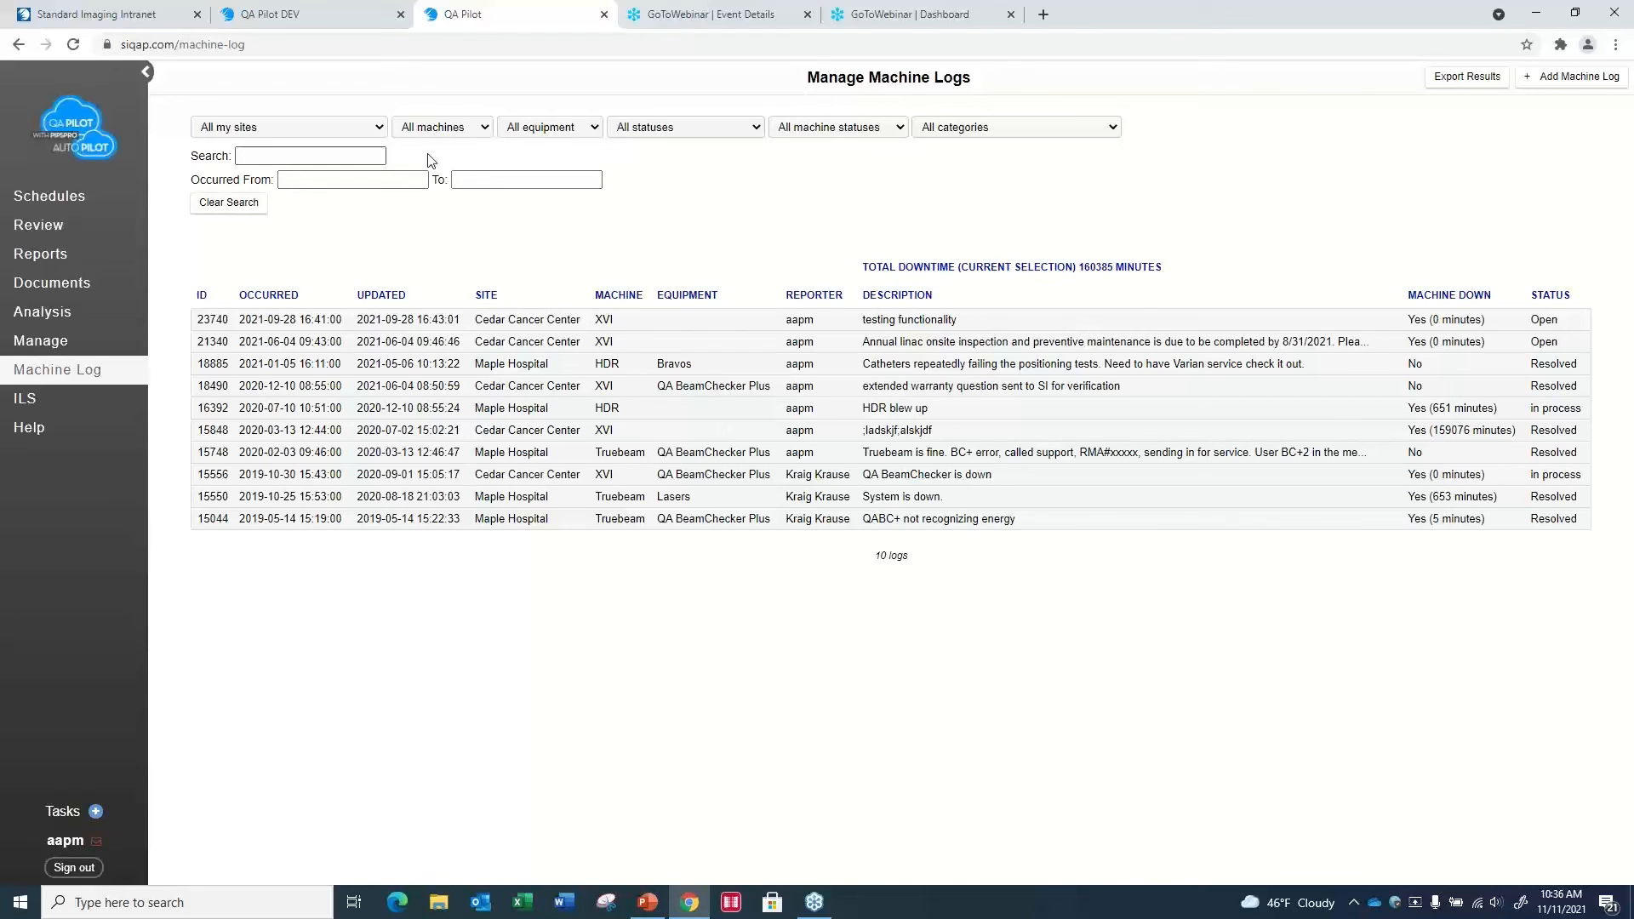
left_click(382, 127)
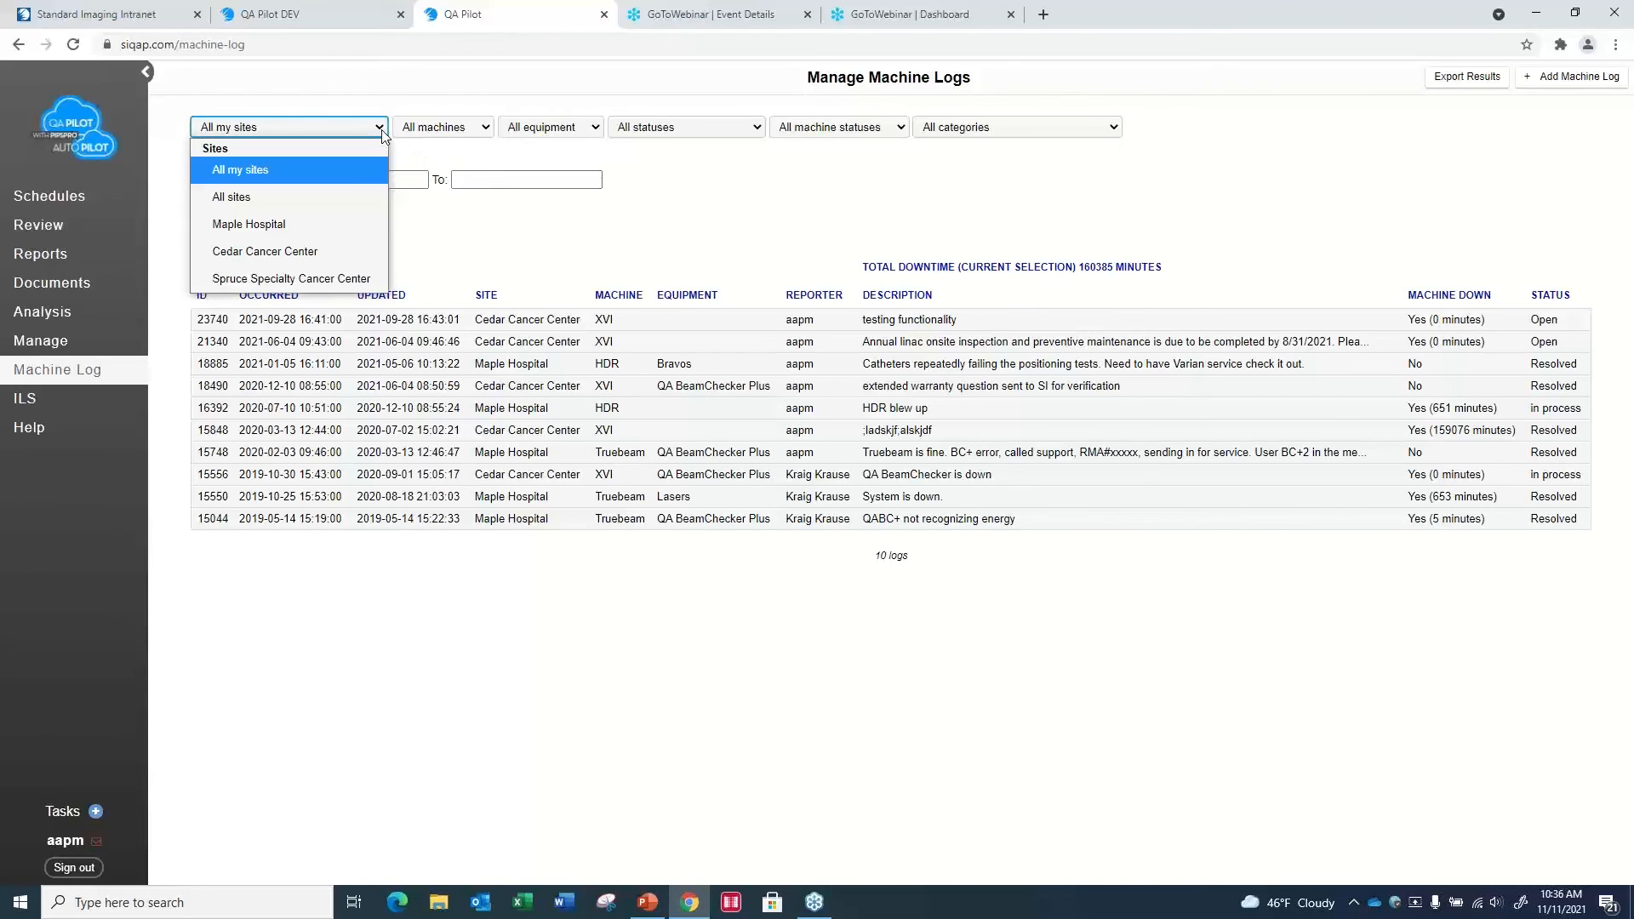
left_click(312, 230)
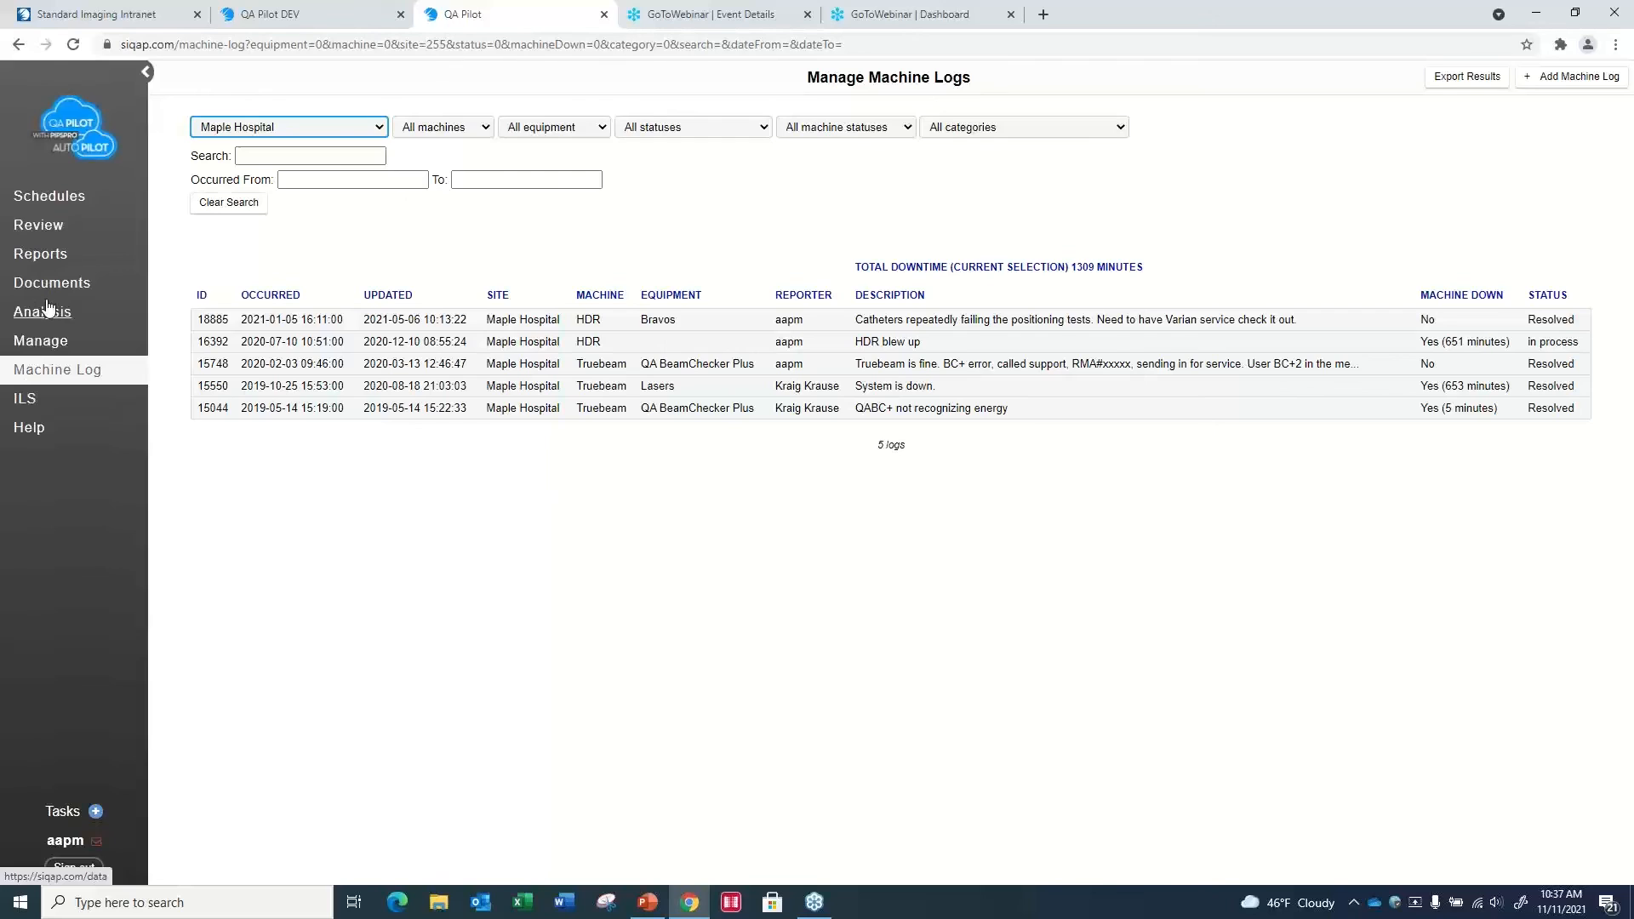
- Open the form for adding a task to the current page, examine its Reminders options, and cancel the task
left_click(97, 813)
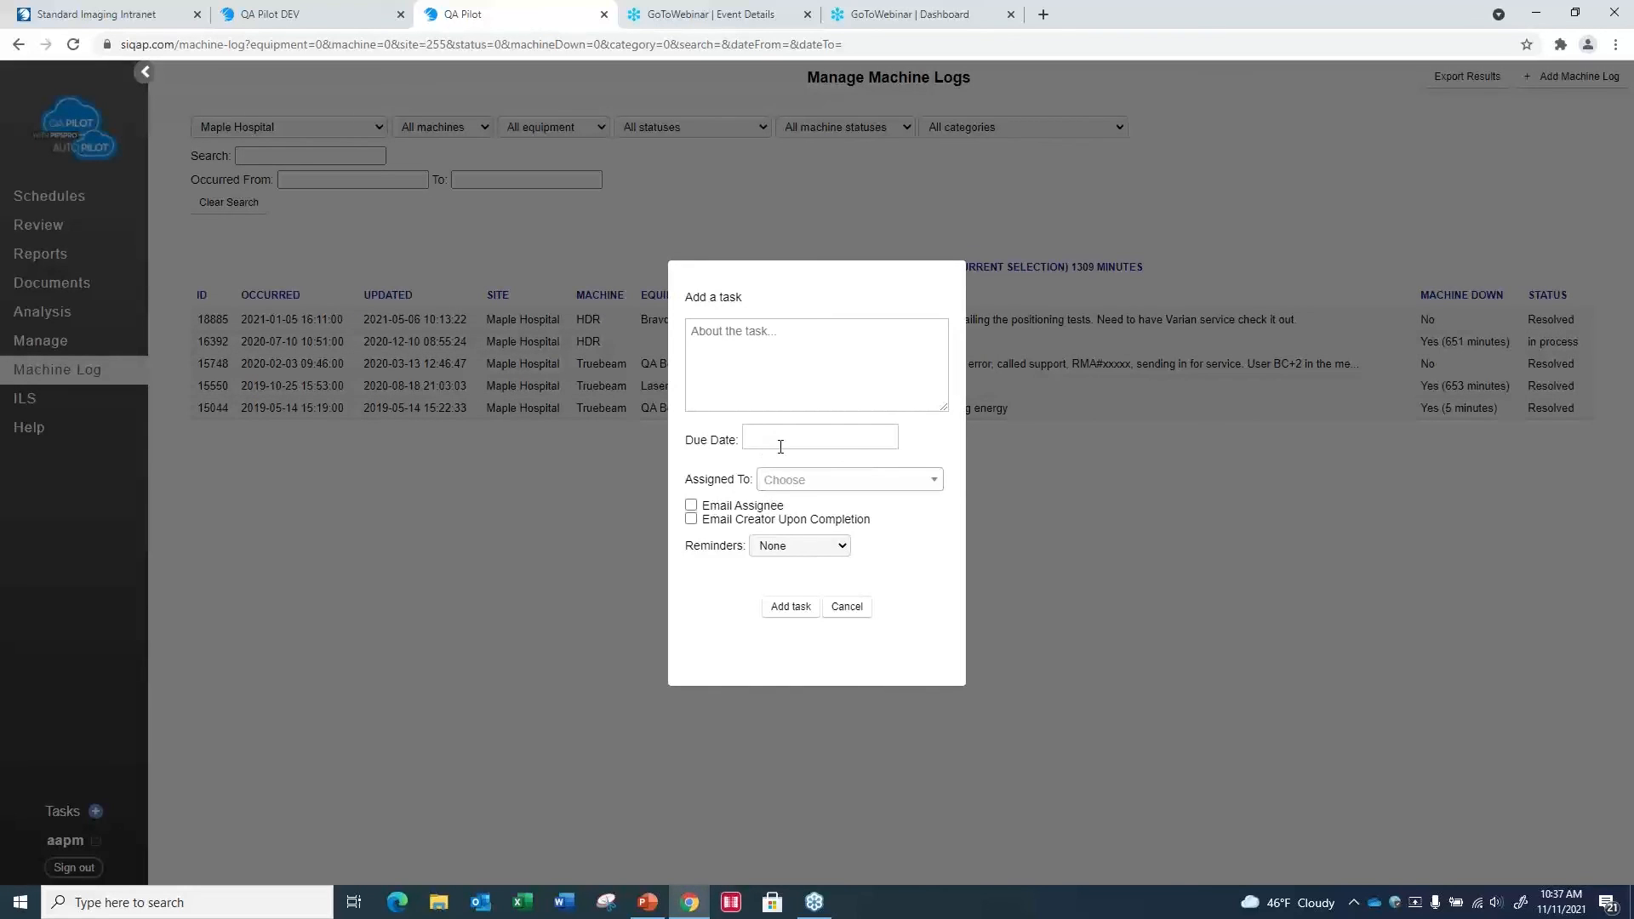
left_click(841, 546)
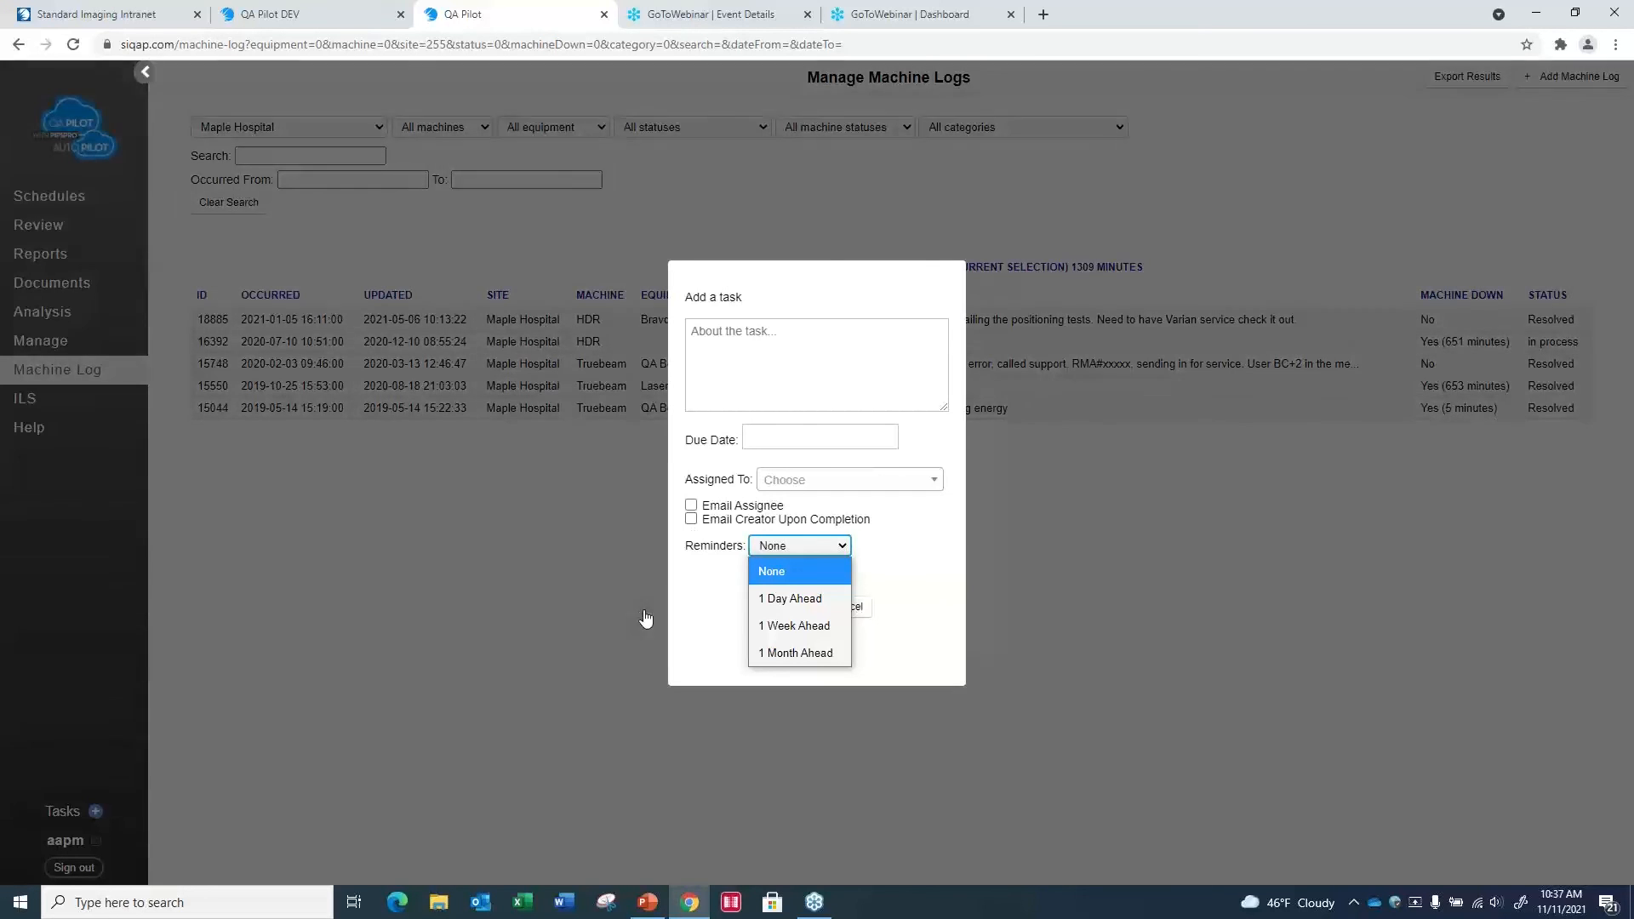
left_click(698, 624)
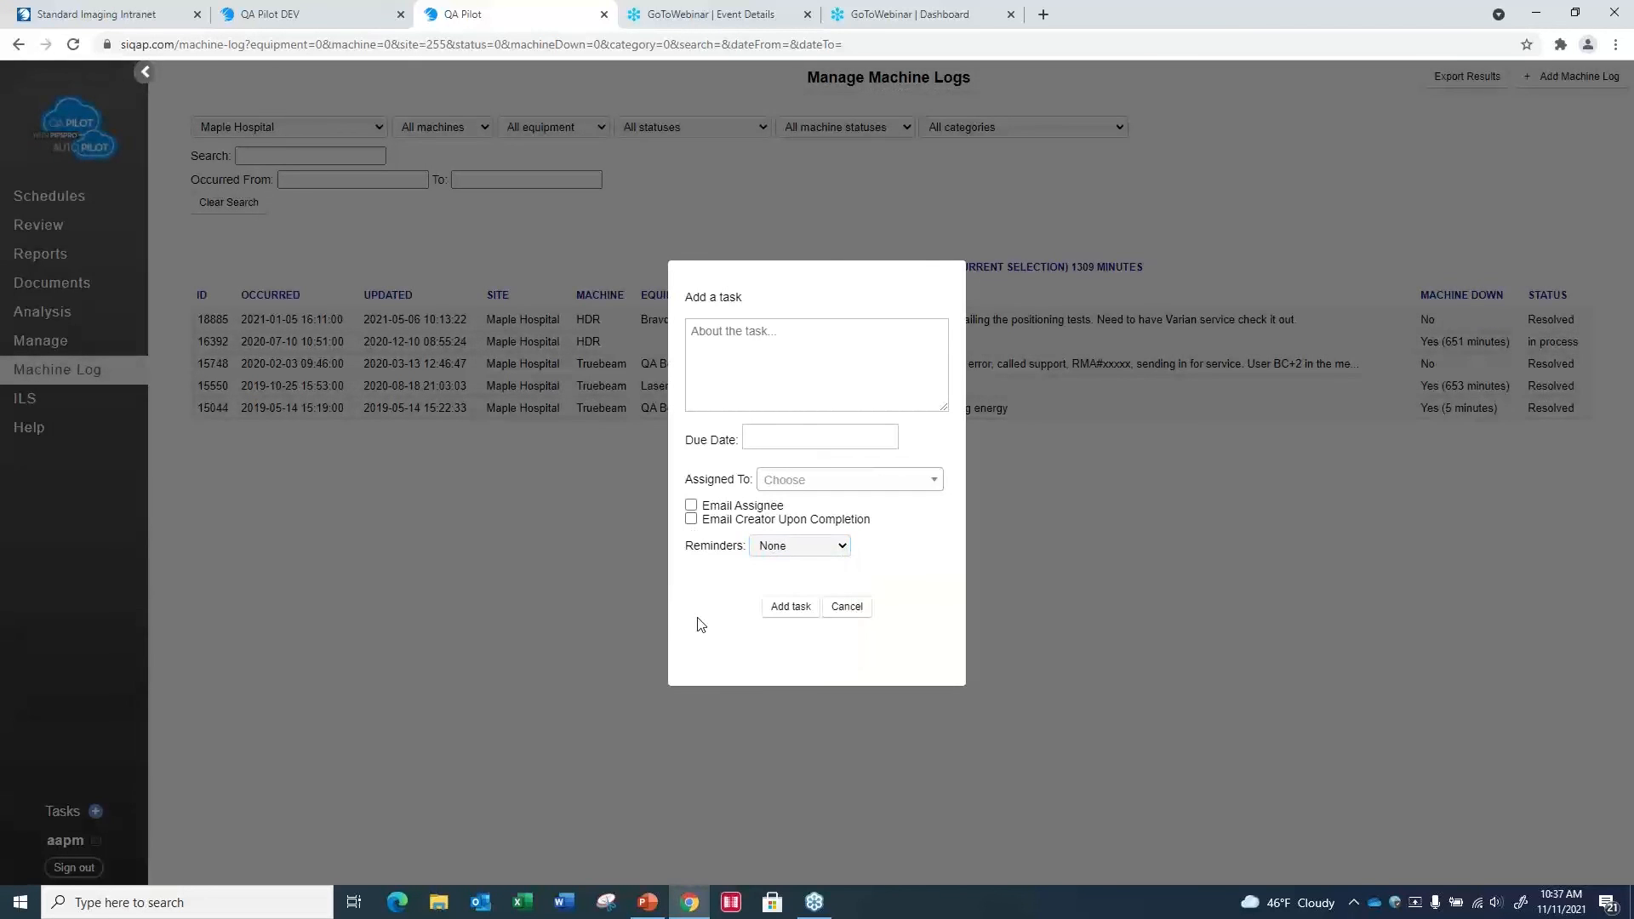
left_click(851, 609)
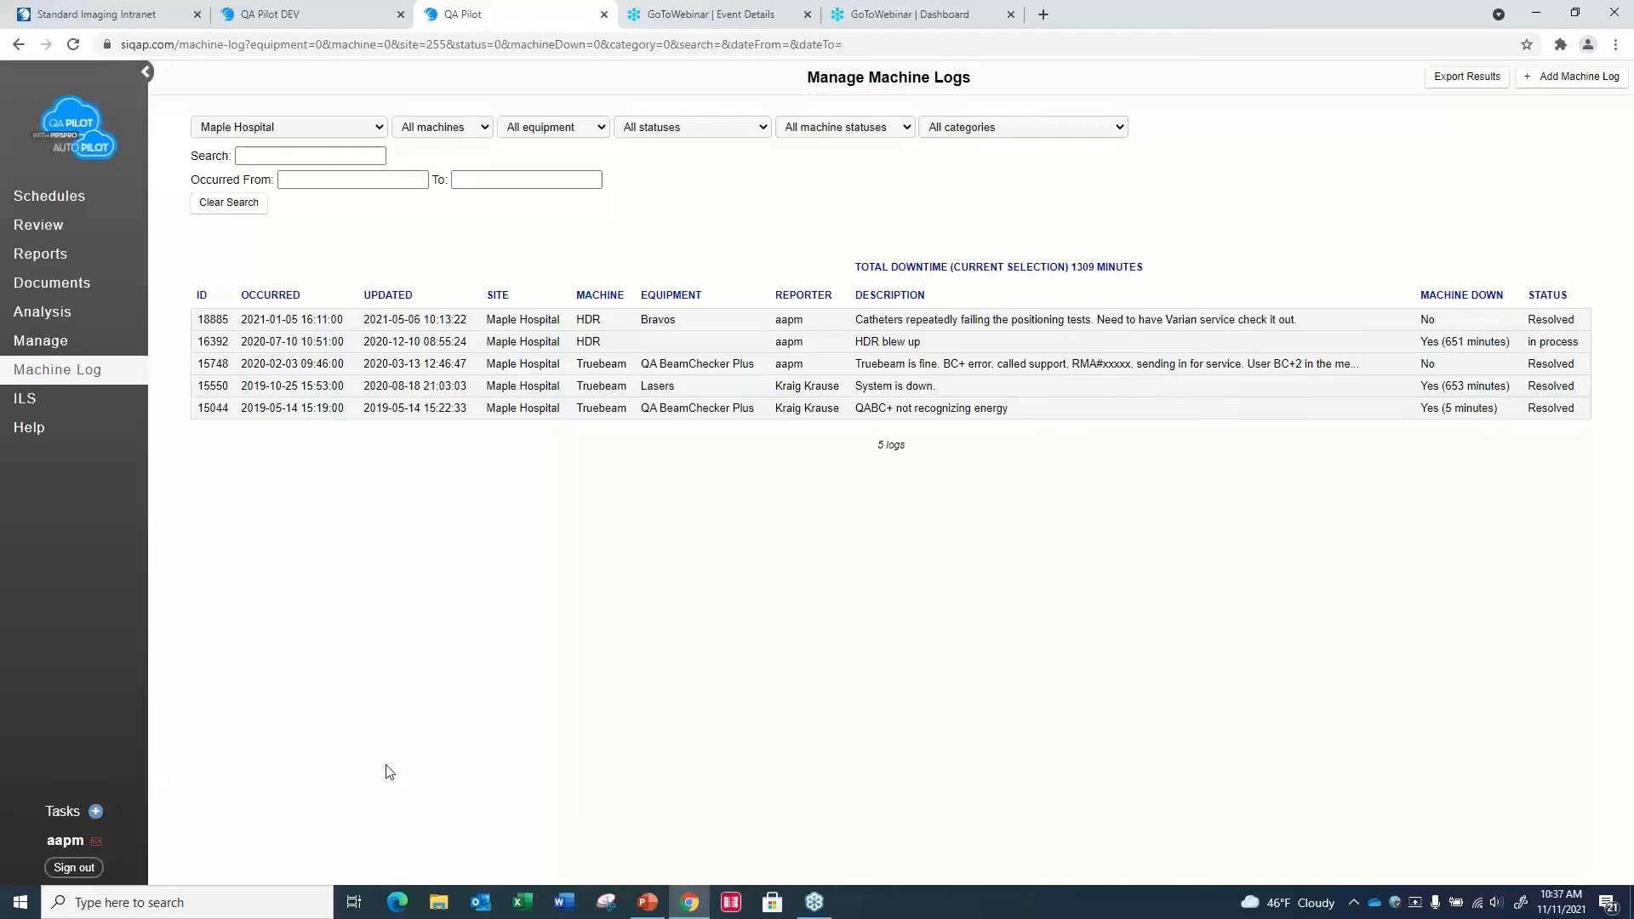
- Open the list of due tasks to review their assignees, due dates and descriptions
left_click(60, 814)
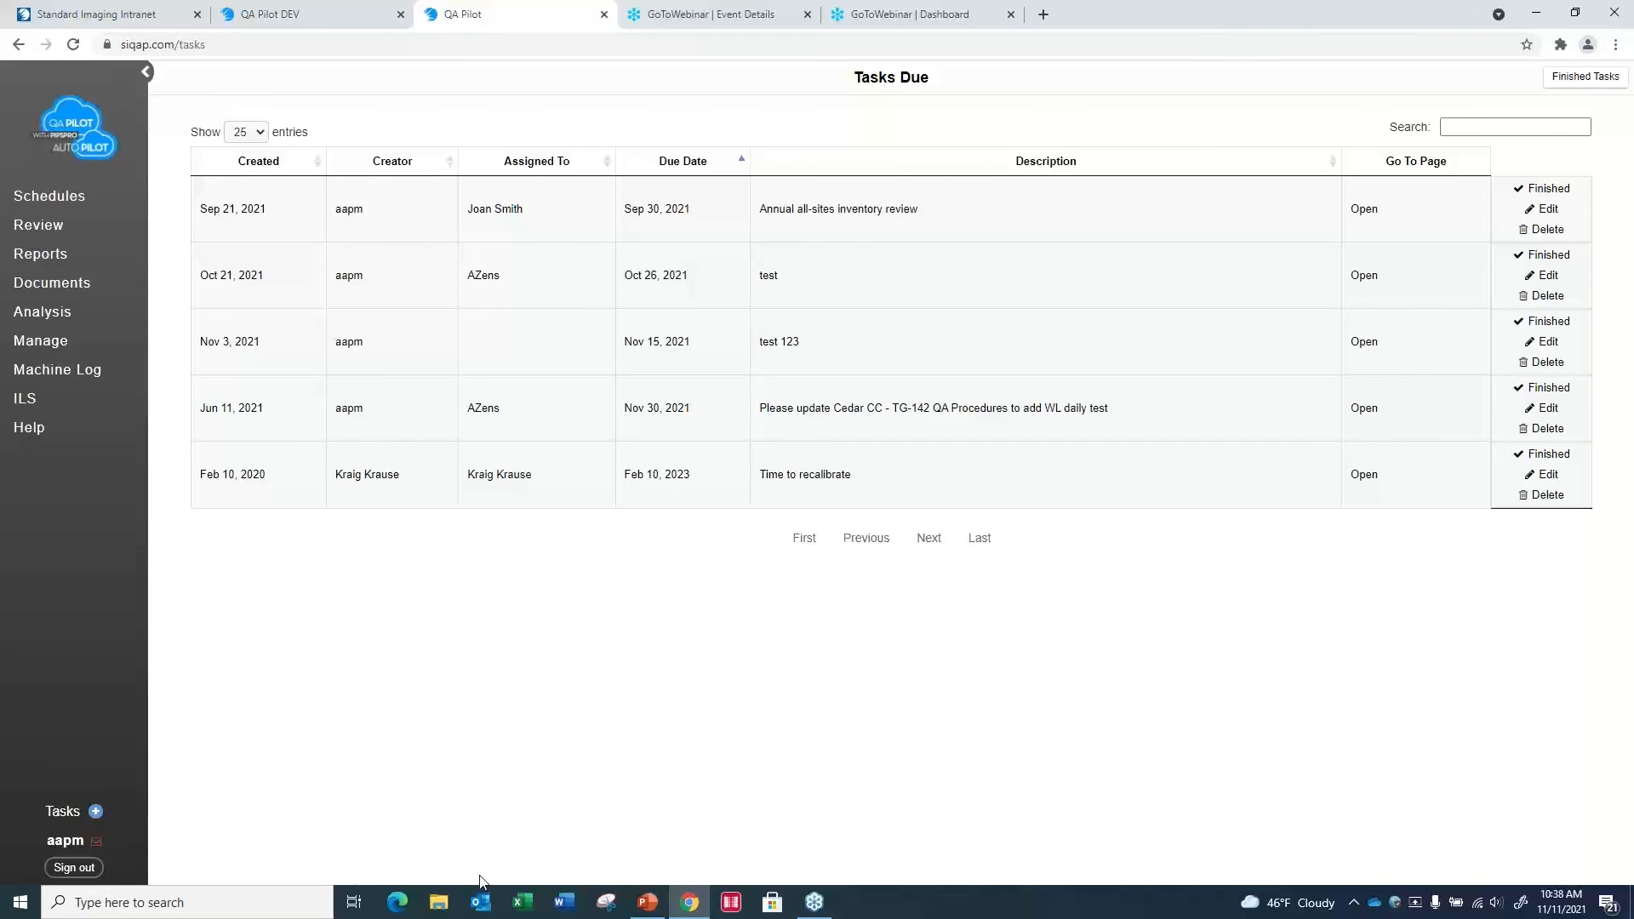
- Switch to the PIPSpro AutoPilot presentation in PowerPoint and show the Questions slide 18, followed by the closing webinars and contact slide 19
mouse_move(690, 909)
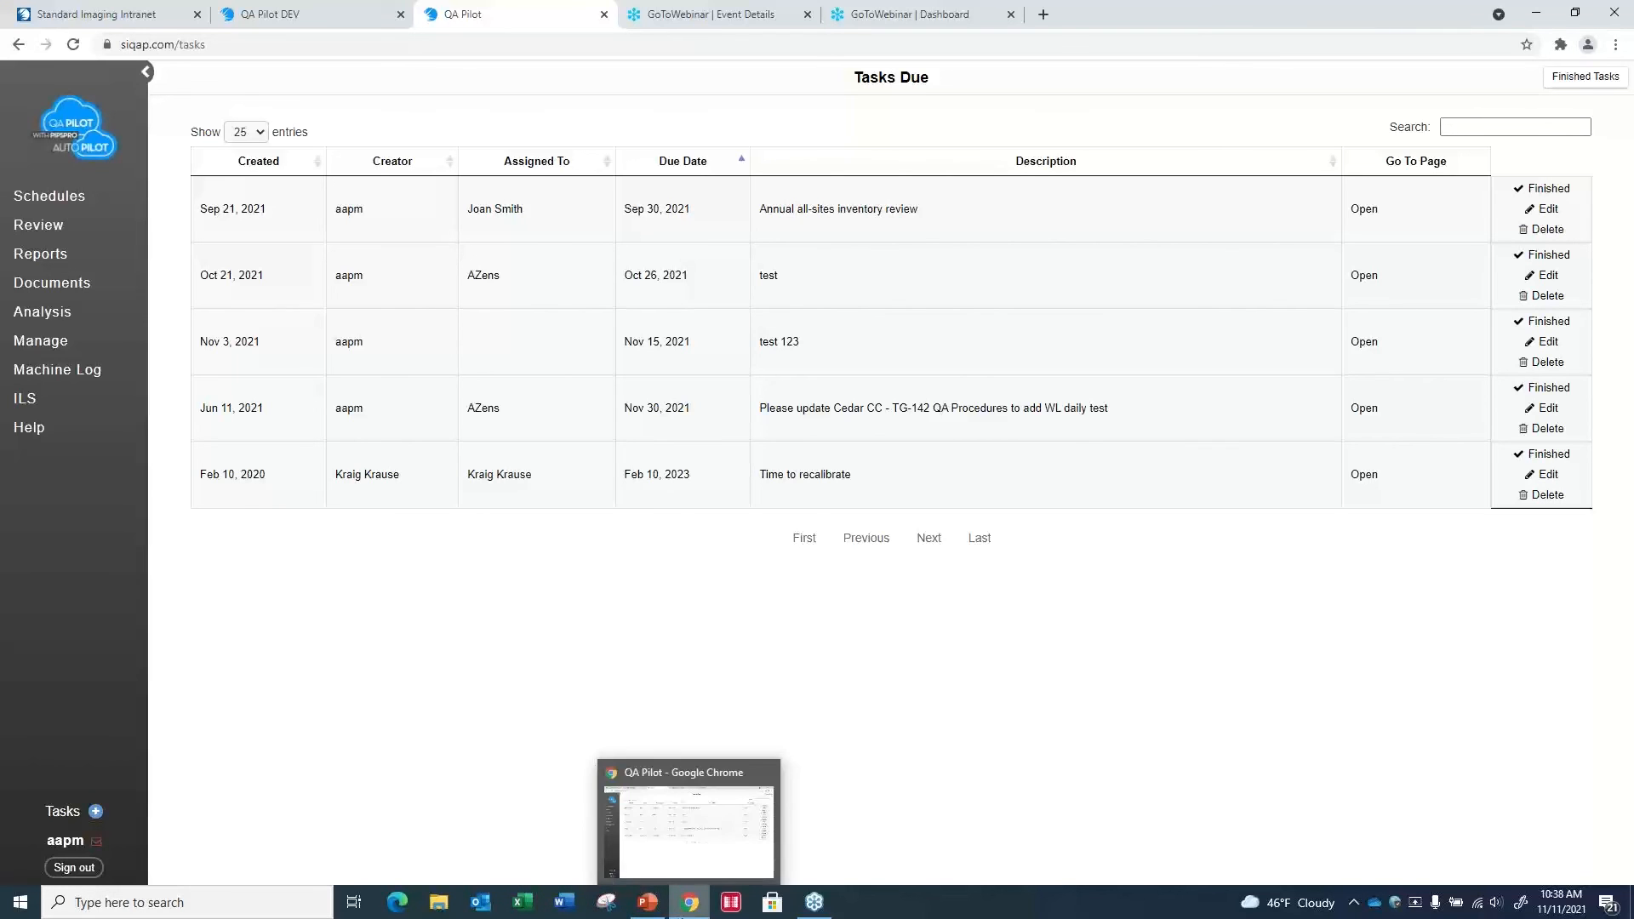
left_click(647, 901)
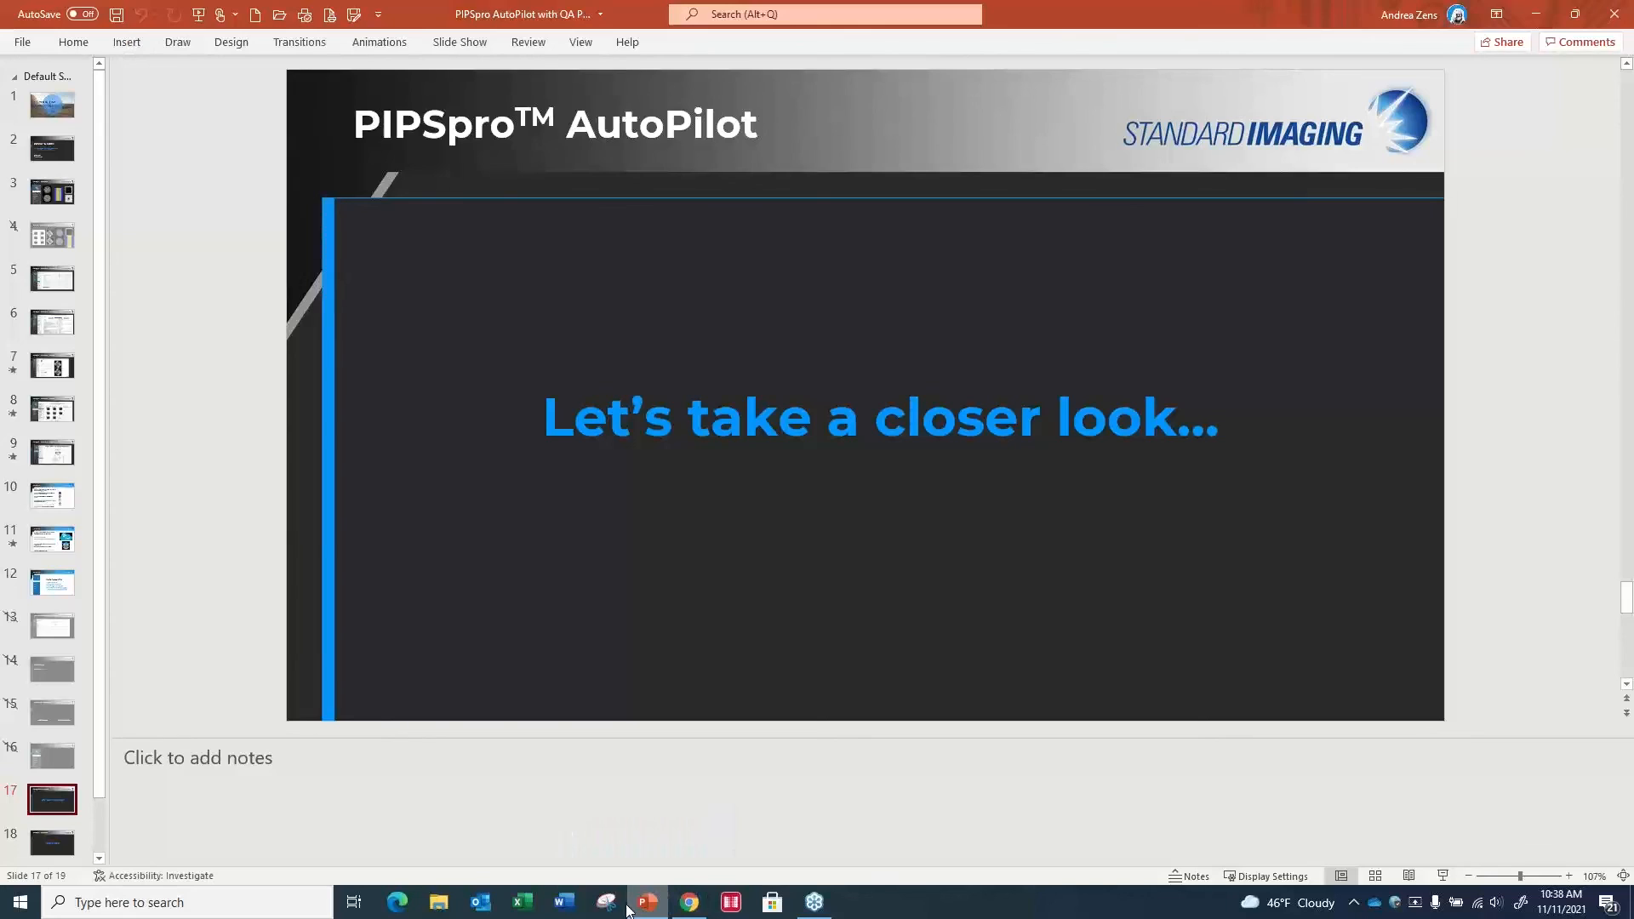
left_click(56, 849)
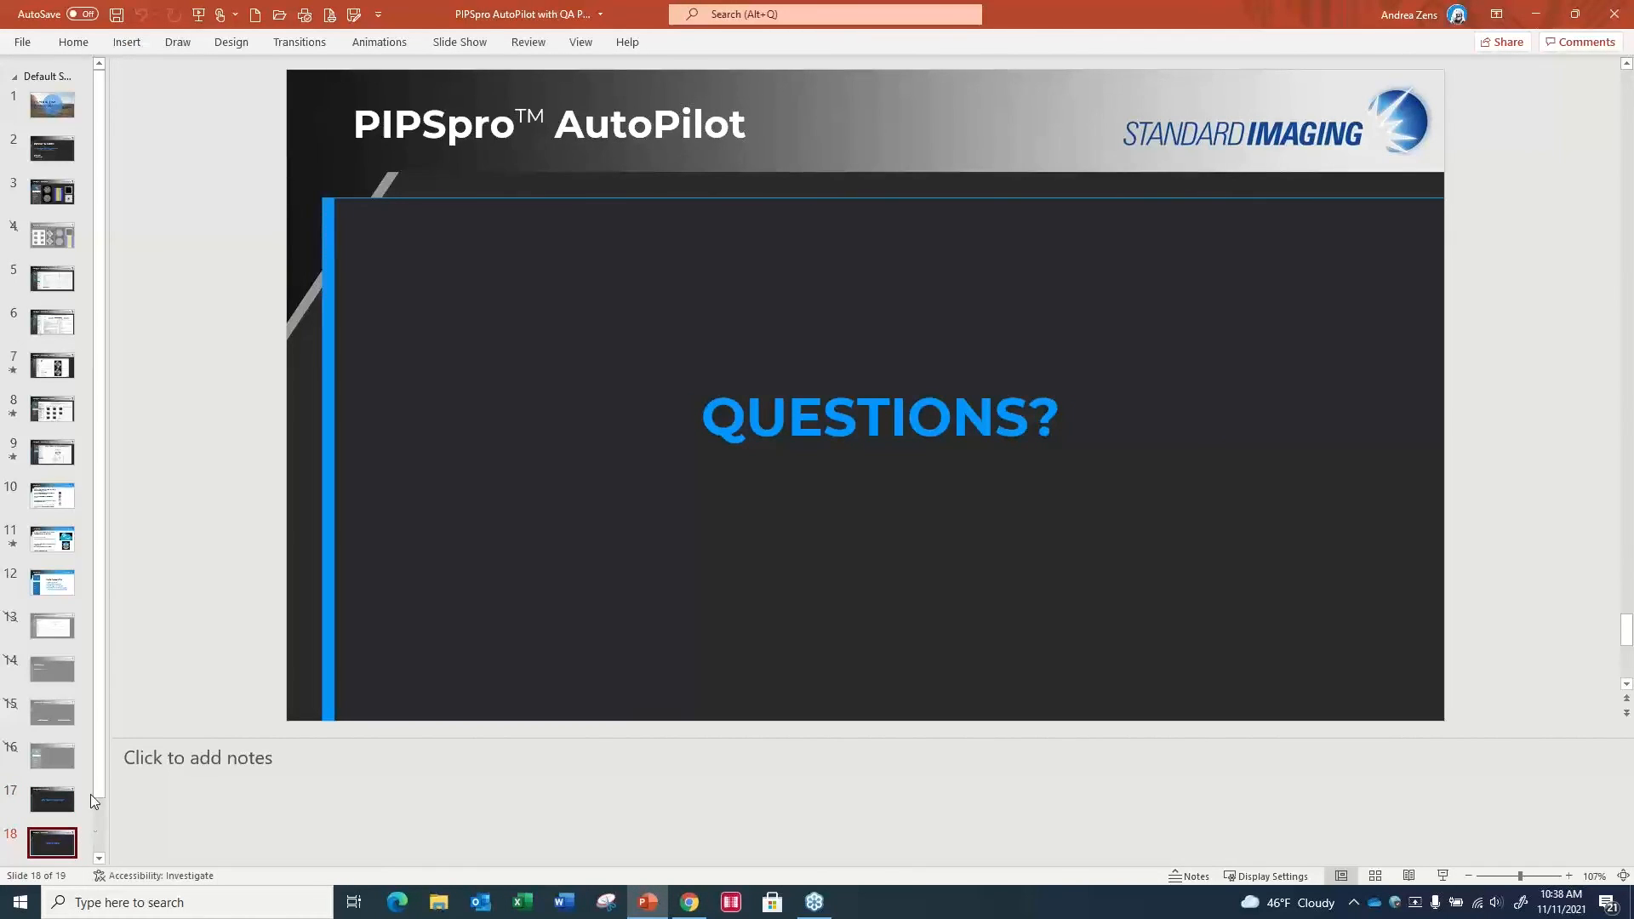
left_click_drag(99, 769, 104, 860)
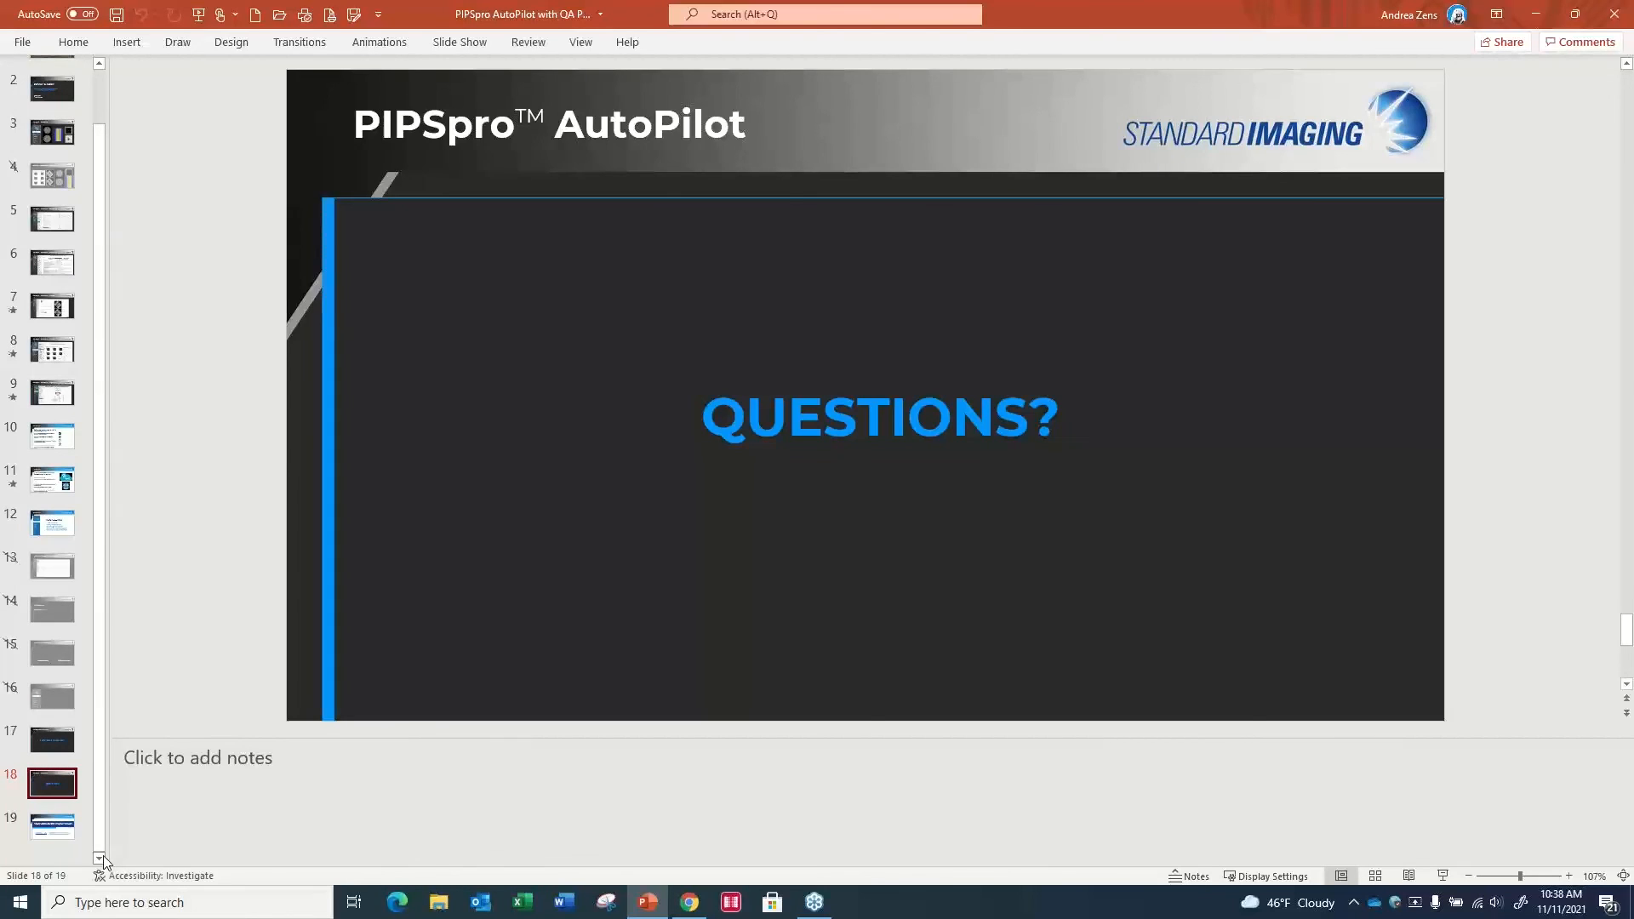
left_click(61, 842)
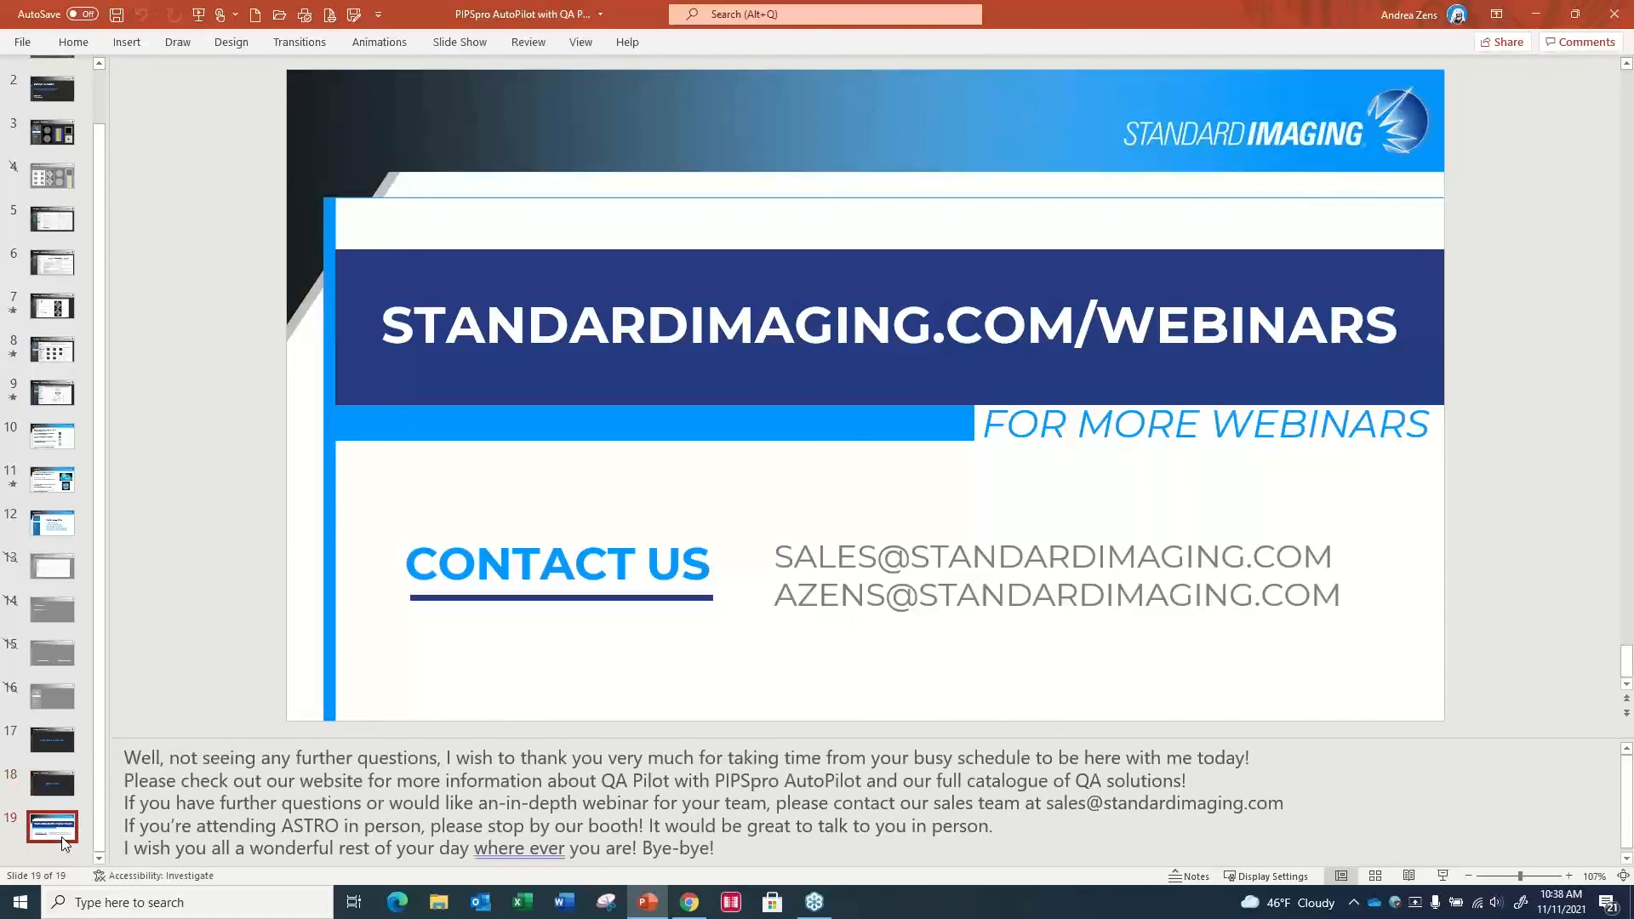